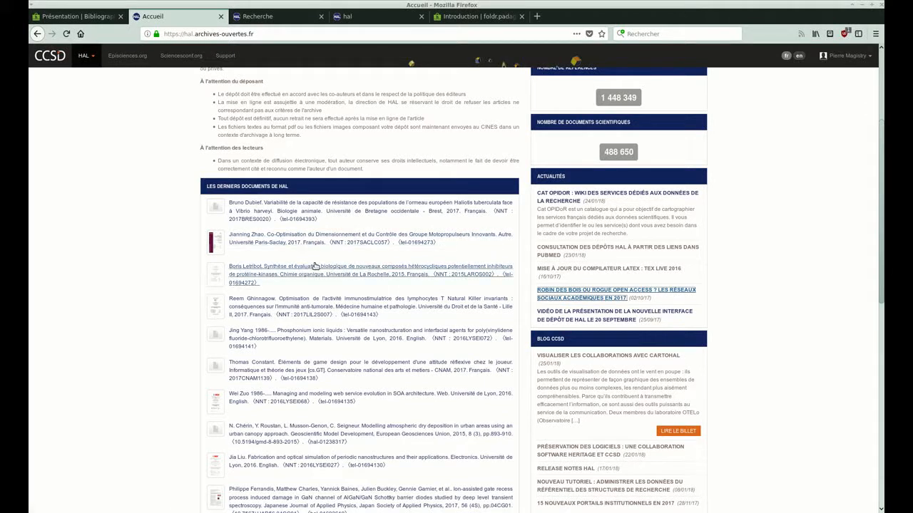
# Open the thesis record on protein-kinase inhibitors in HAL and examine its abstract, metadata and attached PDF.
pyautogui.click(325, 268)
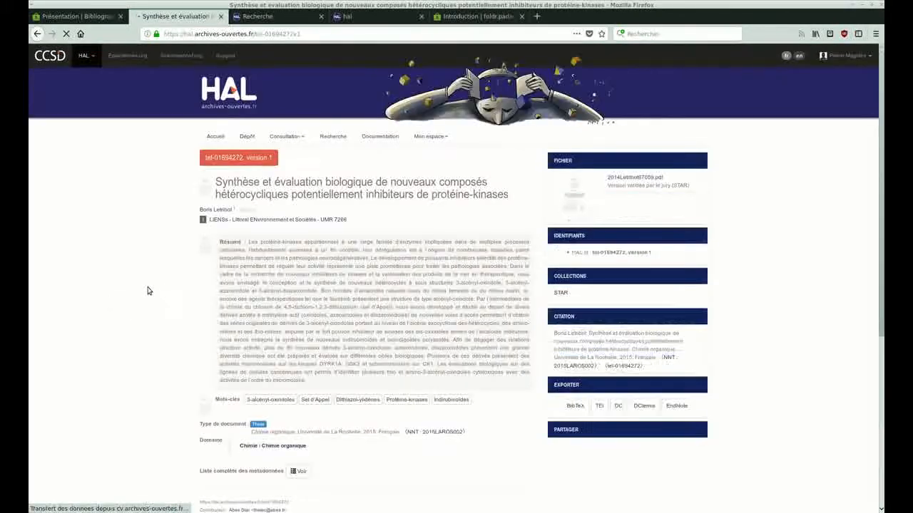
pyautogui.scroll(-1, 148, 291)
pyautogui.scroll(-3, 135, 291)
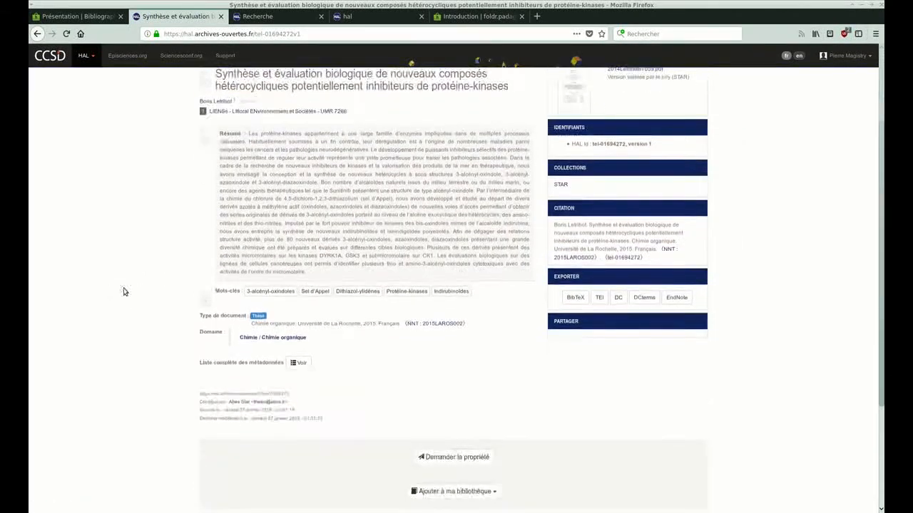
pyautogui.scroll(4, 122, 291)
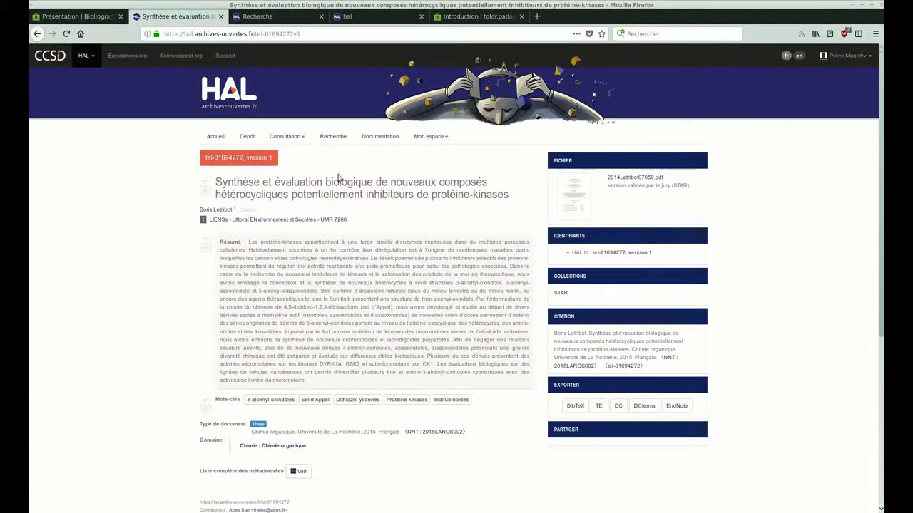
pyautogui.scroll(-3, 150, 394)
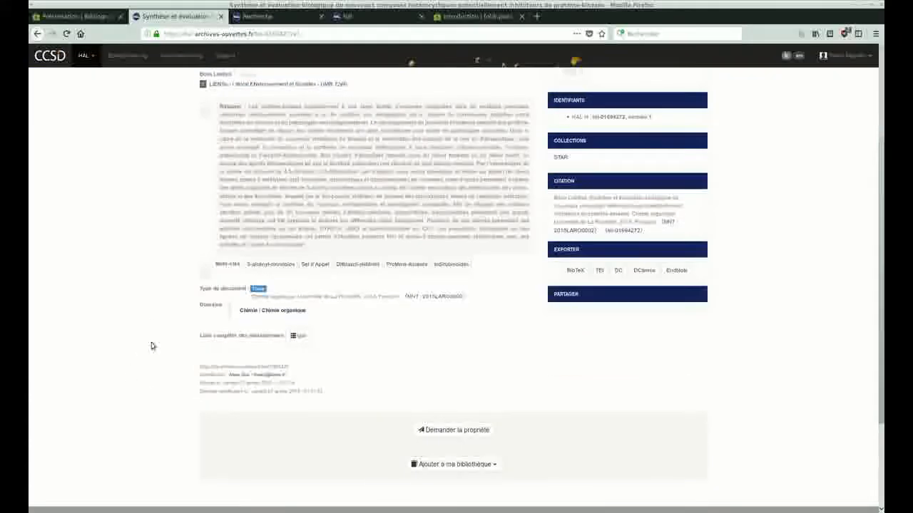
pyautogui.scroll(3, 185, 207)
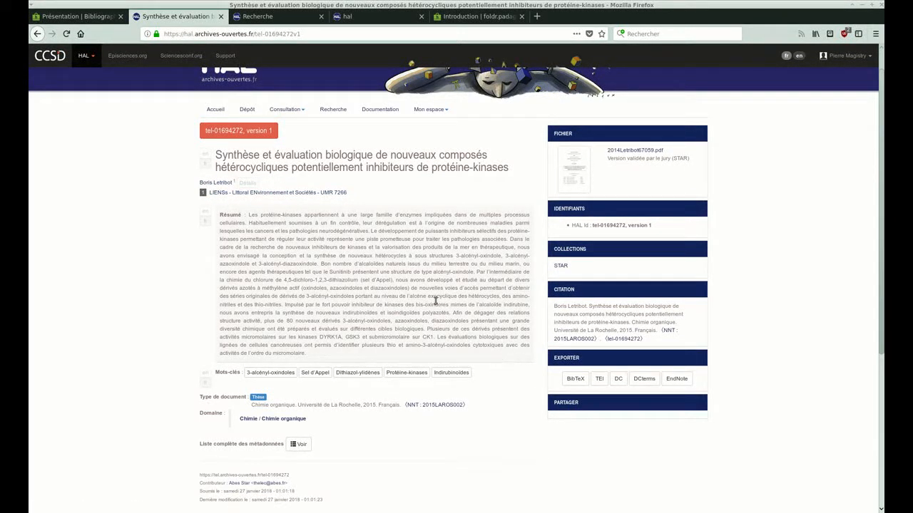
pyautogui.click(627, 155)
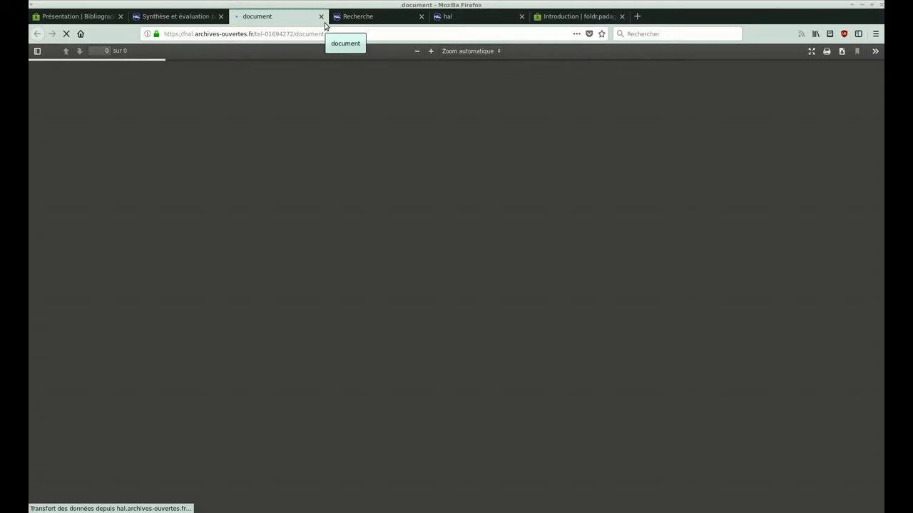
pyautogui.click(321, 17)
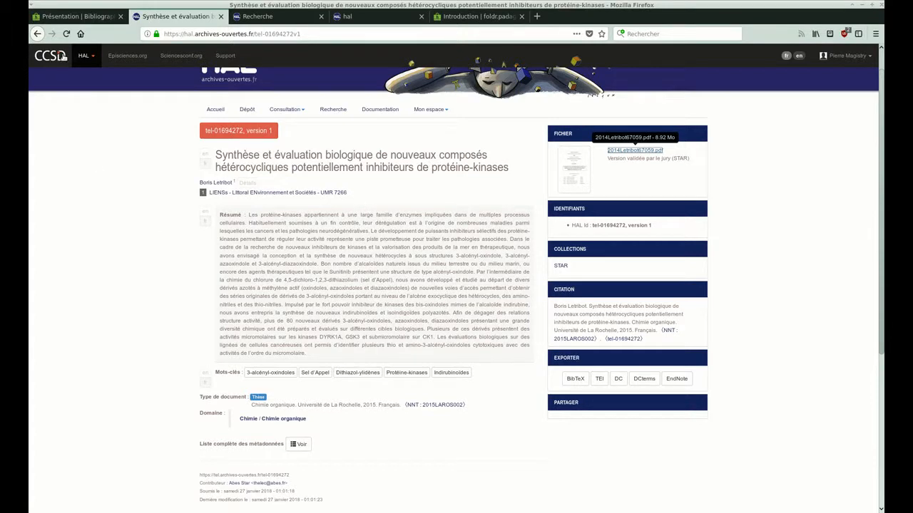
# Open the graph in the "Bibliographie du LIMSI" folder and inspect the publications linked to the "linked data" keyword.
pyautogui.click(73, 18)
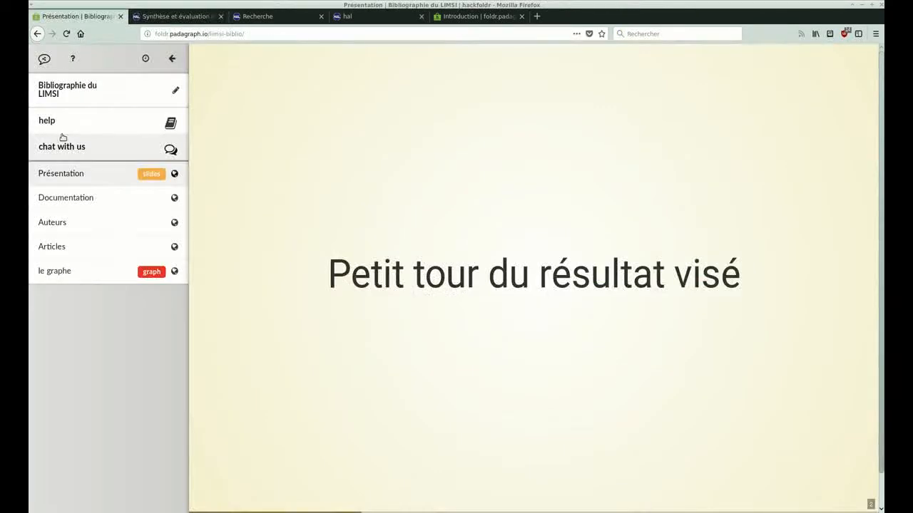
pyautogui.click(67, 278)
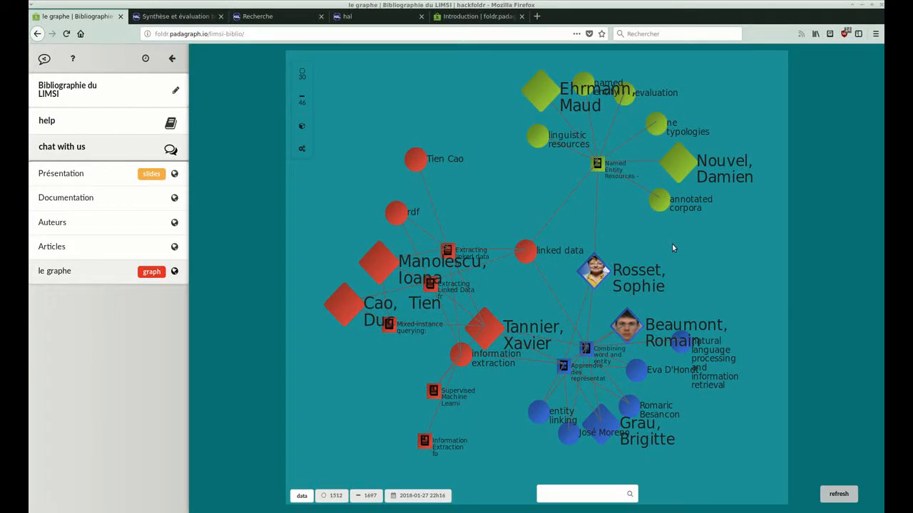
pyautogui.click(525, 255)
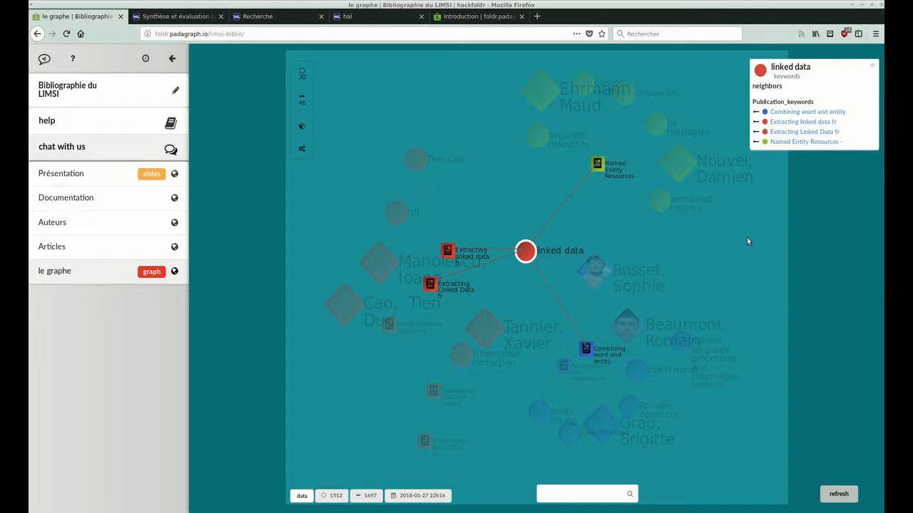
pyautogui.click(505, 206)
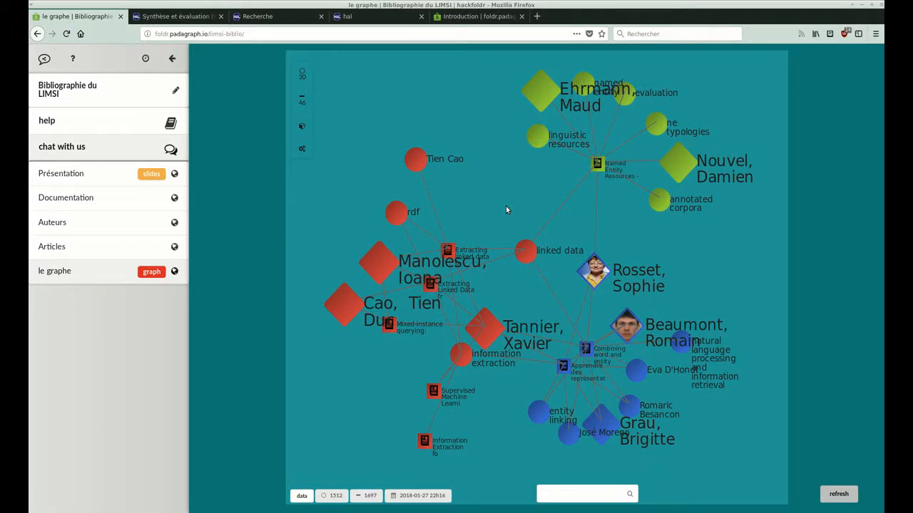
pyautogui.click(527, 249)
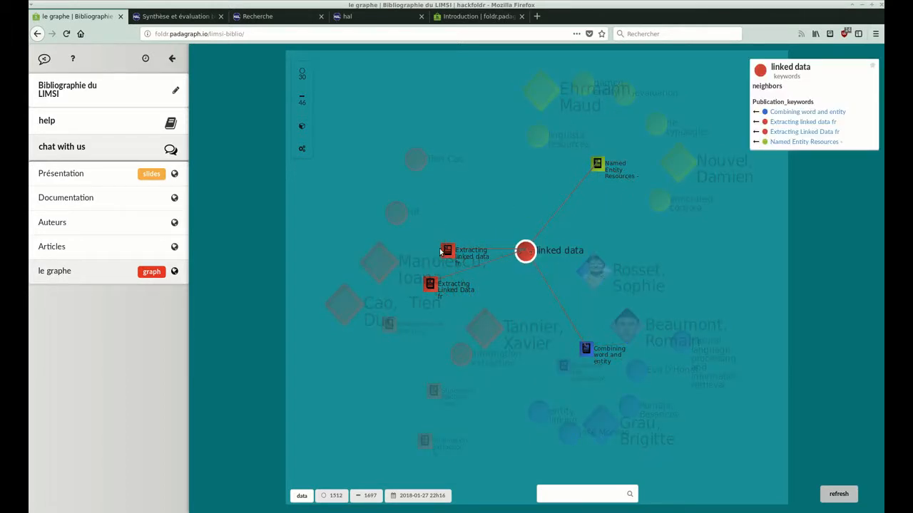
# Inspect the "Named Entity Resources" publication's properties in the graph and review its linked HAL record.
pyautogui.click(598, 164)
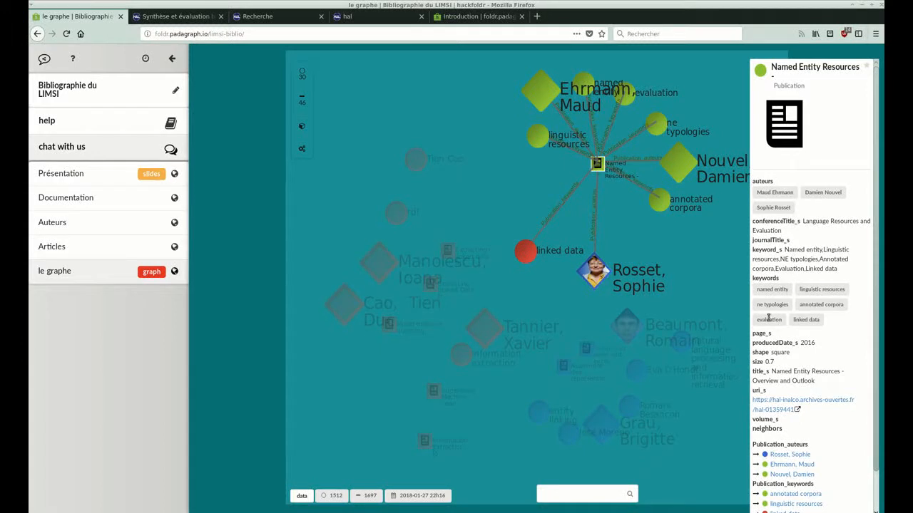
pyautogui.scroll(-1, 769, 318)
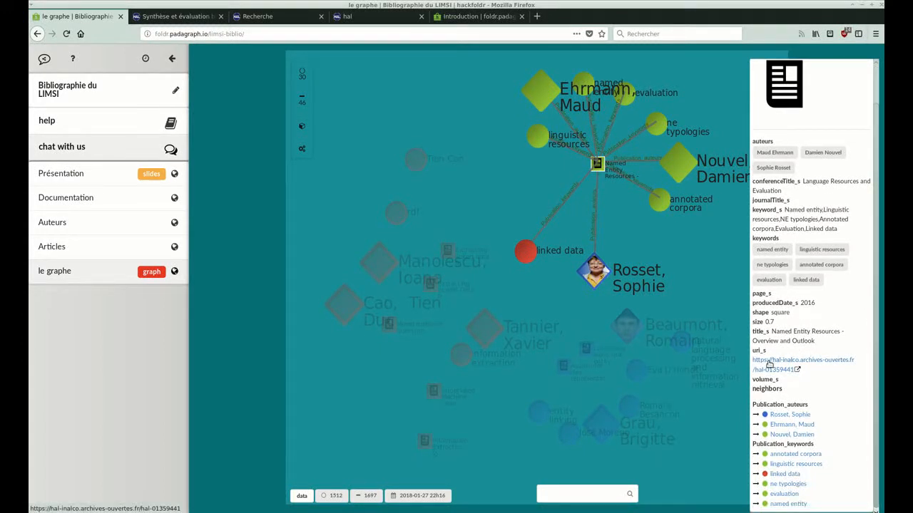
pyautogui.click(770, 363)
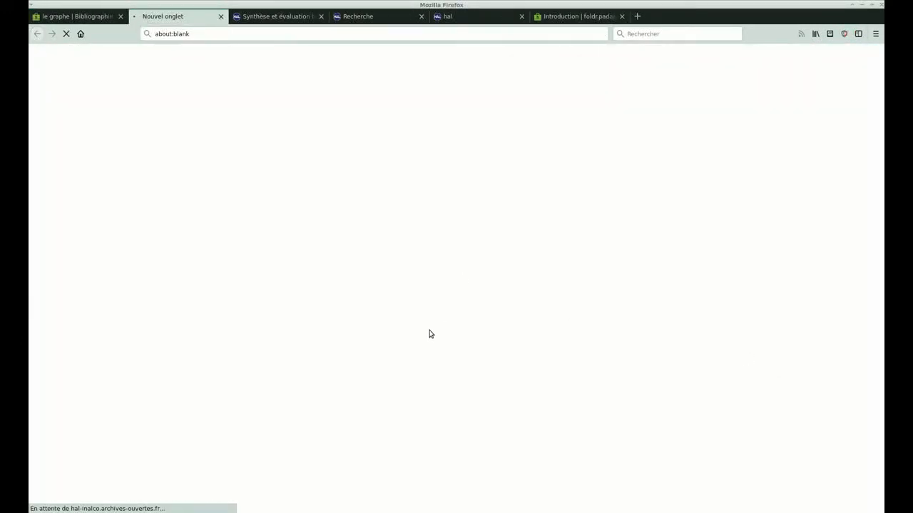
pyautogui.scroll(-3, 430, 352)
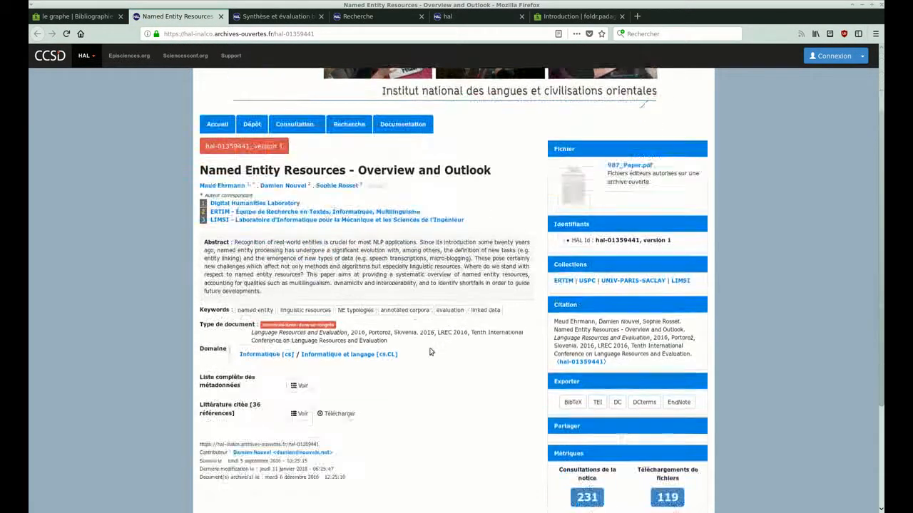
pyautogui.scroll(2, 430, 350)
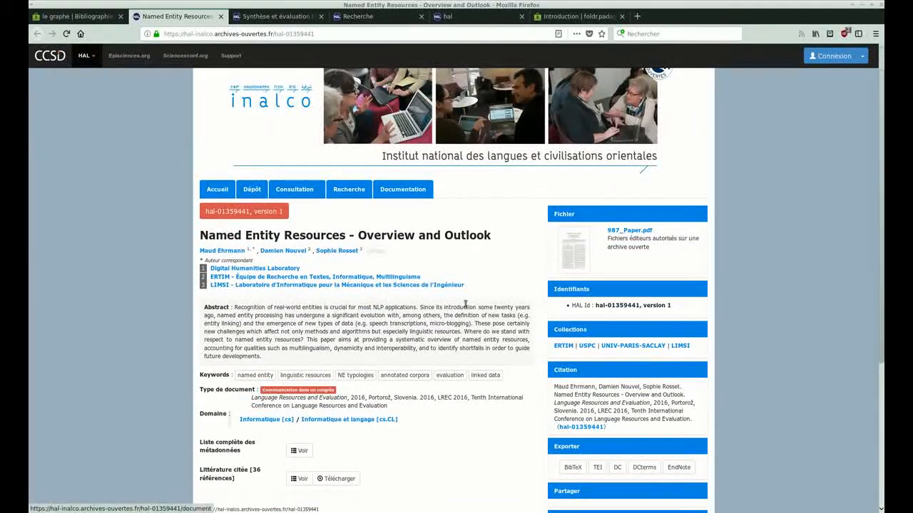
# Return to the graph, inspect the pictured author linked to "Named Entity Resources", and expand the graph around that author.
pyautogui.click(72, 16)
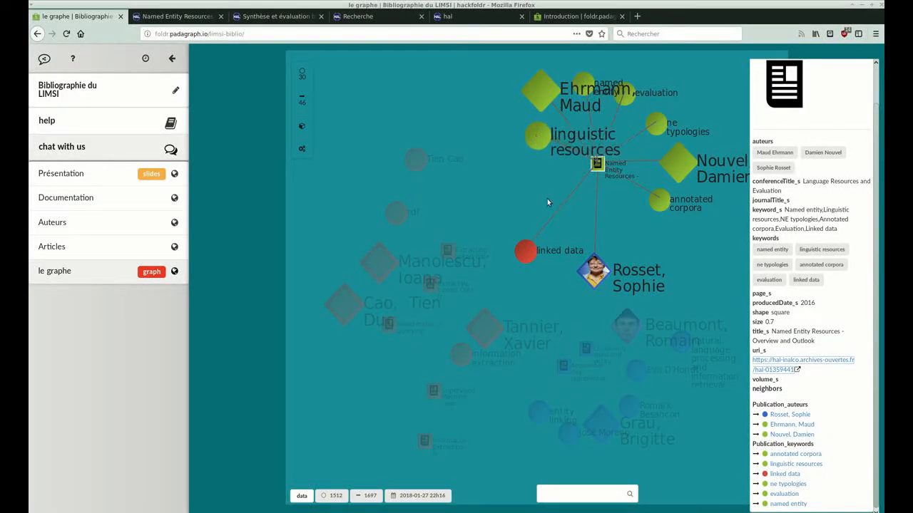
pyautogui.click(603, 278)
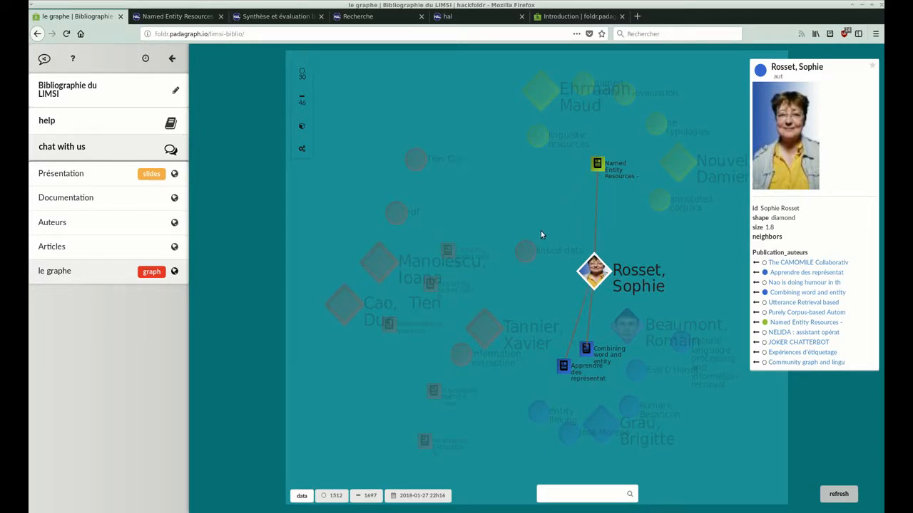
pyautogui.click(511, 201)
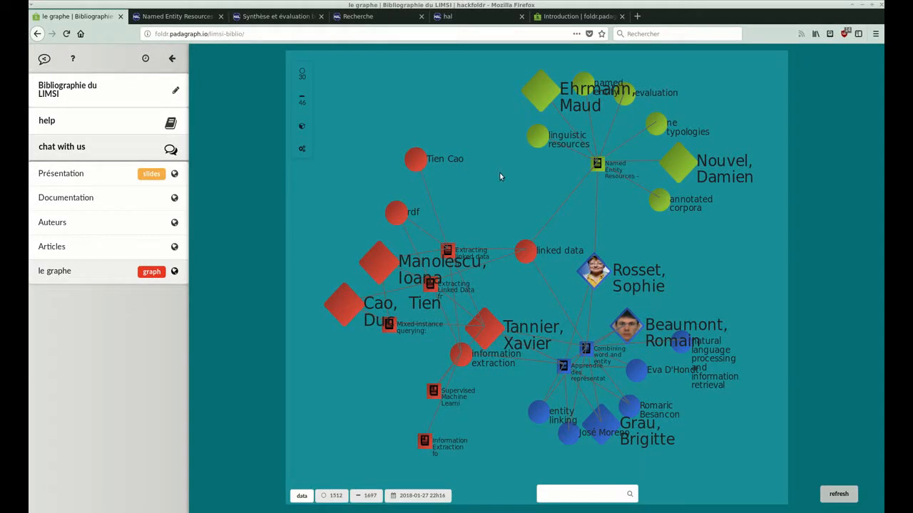
pyautogui.click(592, 271)
pyautogui.click(598, 274)
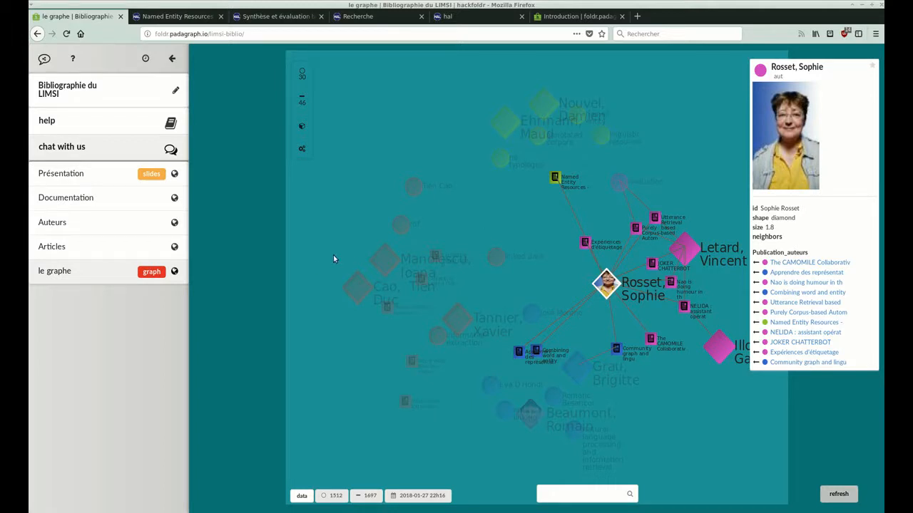
pyautogui.click(514, 187)
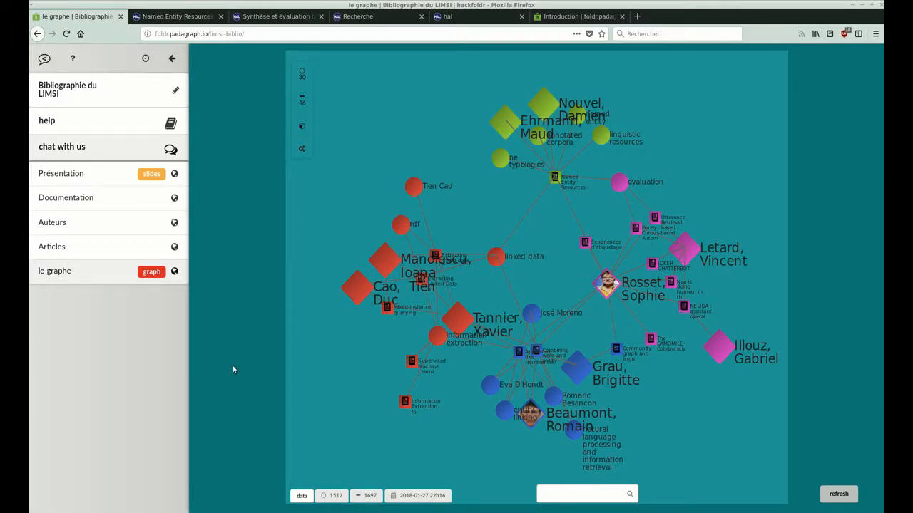
# Open the Articles spreadsheet and examine its publication rows and column headers.
pyautogui.click(90, 256)
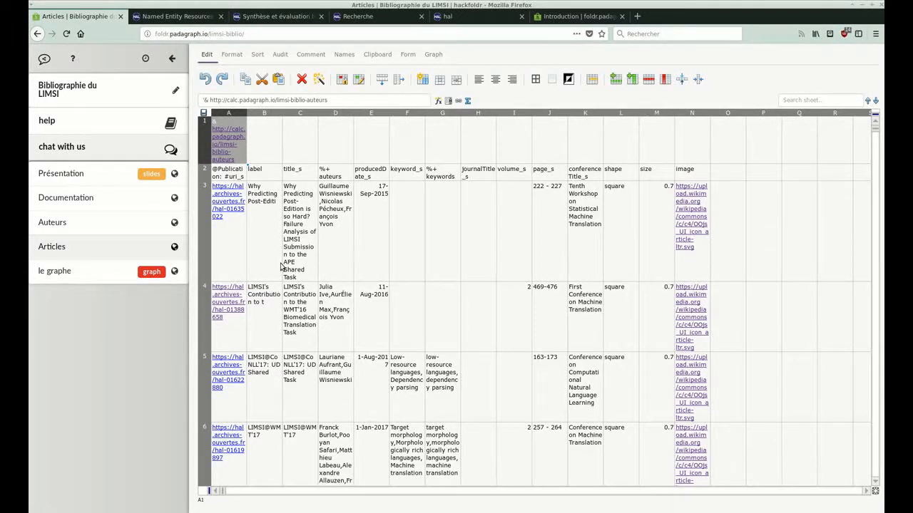
pyautogui.scroll(-4, 432, 315)
pyautogui.scroll(2, 430, 314)
pyautogui.scroll(2, 430, 314)
# Open the Auteurs spreadsheet and examine the label, image, size and shape columns of its author rows.
pyautogui.click(97, 229)
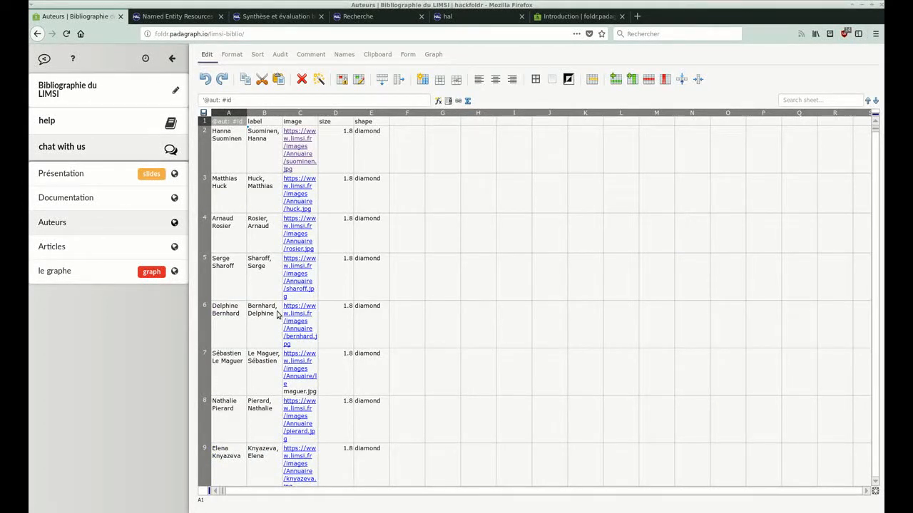
pyautogui.scroll(-3, 280, 315)
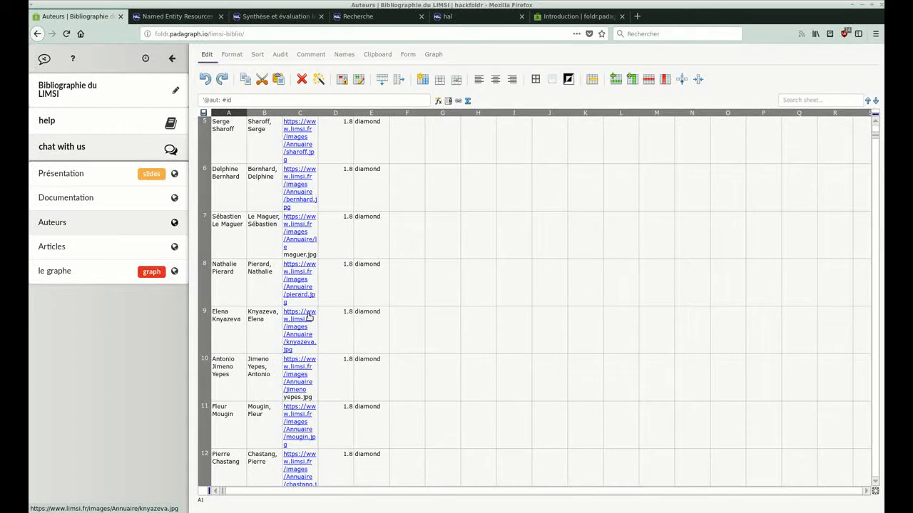
pyautogui.scroll(-3, 303, 285)
pyautogui.scroll(6, 332, 295)
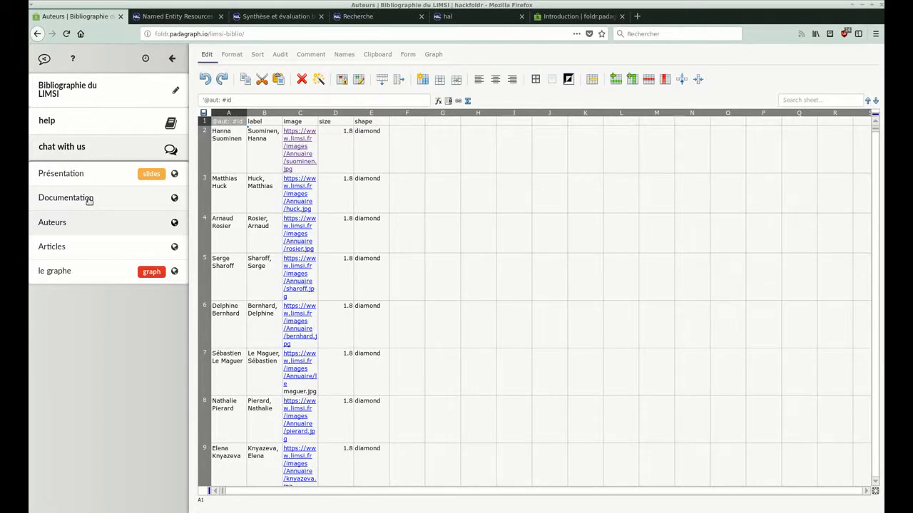
# Open the Documentation page in split edit view and add the line "continuer à rédiger la documentation" above the YouTube embed.
pyautogui.click(89, 199)
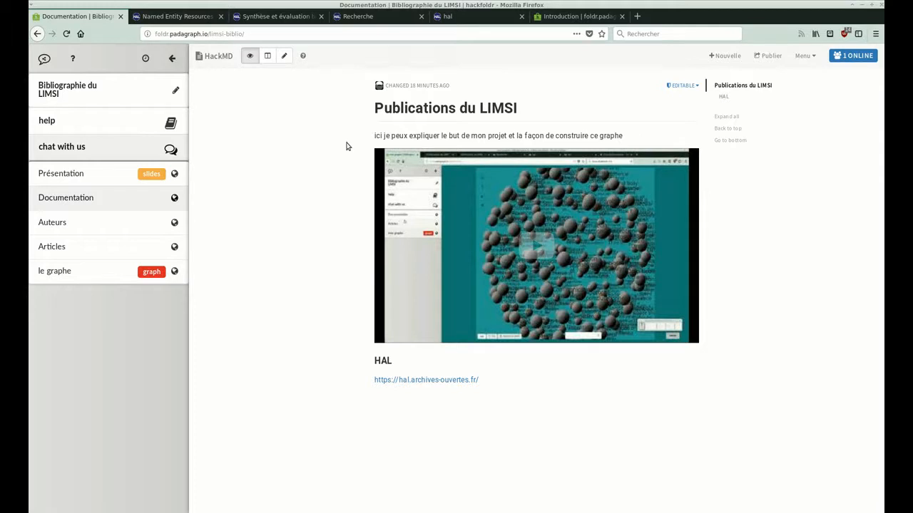
pyautogui.click(268, 57)
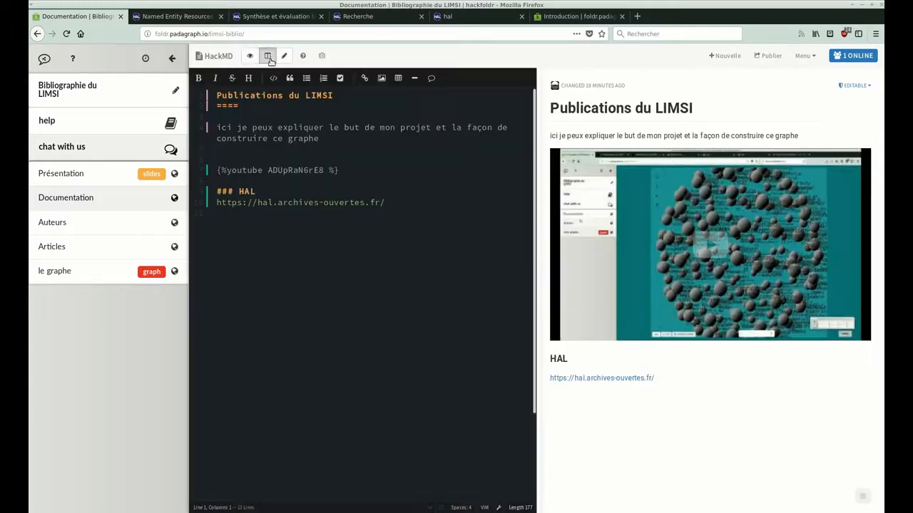
pyautogui.click(289, 153)
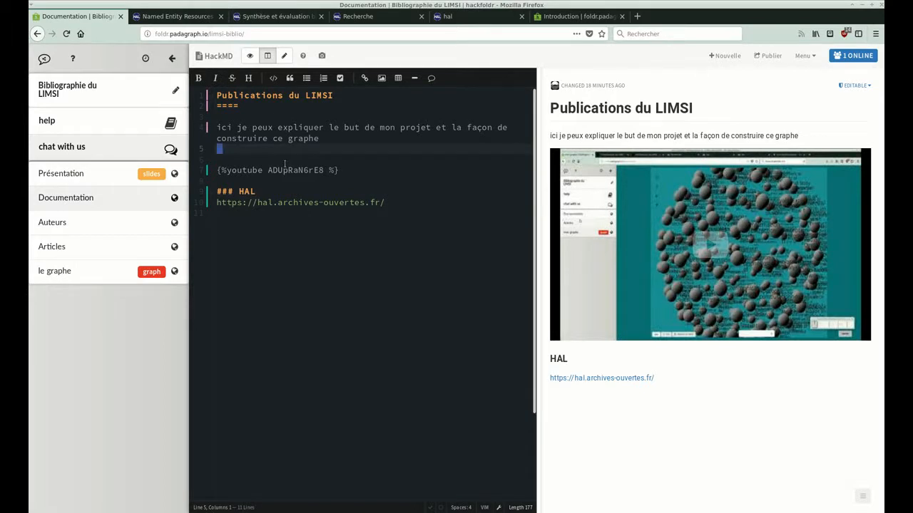
pyautogui.write('o')
pyautogui.write('continue')
pyautogui.write('r à rédi')
pyautogui.write('ger la docu')
pyautogui.write('mentation')
# Change the "HAL" heading to "Données issues de HAL" and switch the document back to view mode.
pyautogui.press('Down')
pyautogui.press('Down')
pyautogui.press('Down')
pyautogui.press('Down')
pyautogui.press('End')
pyautogui.write('Donnée')
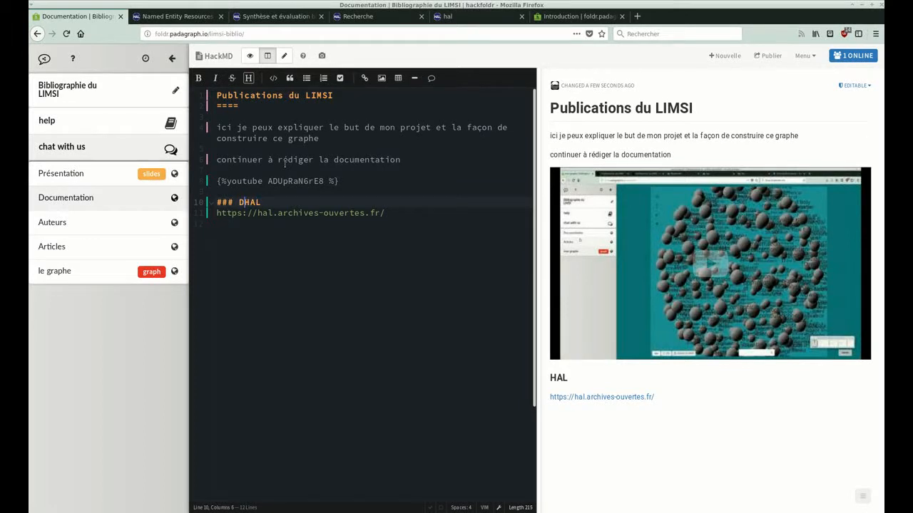
pyautogui.write('s issues ')
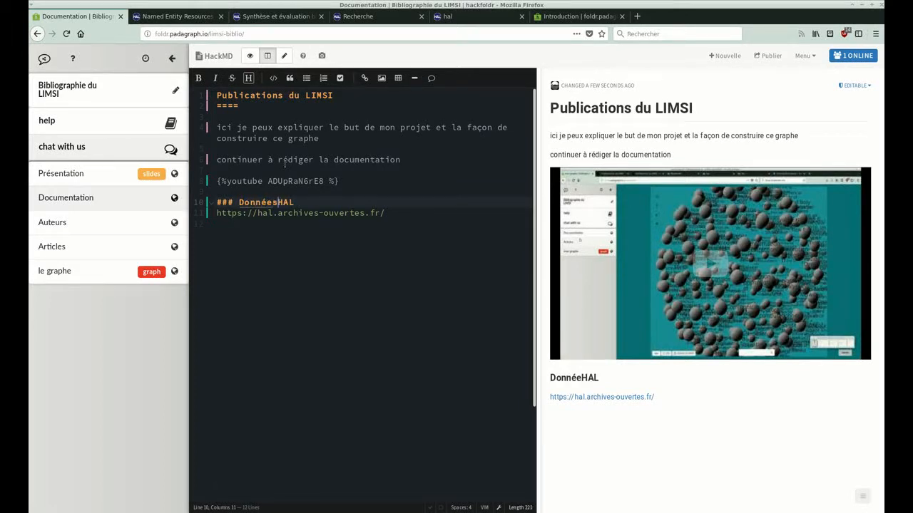
pyautogui.write('de')
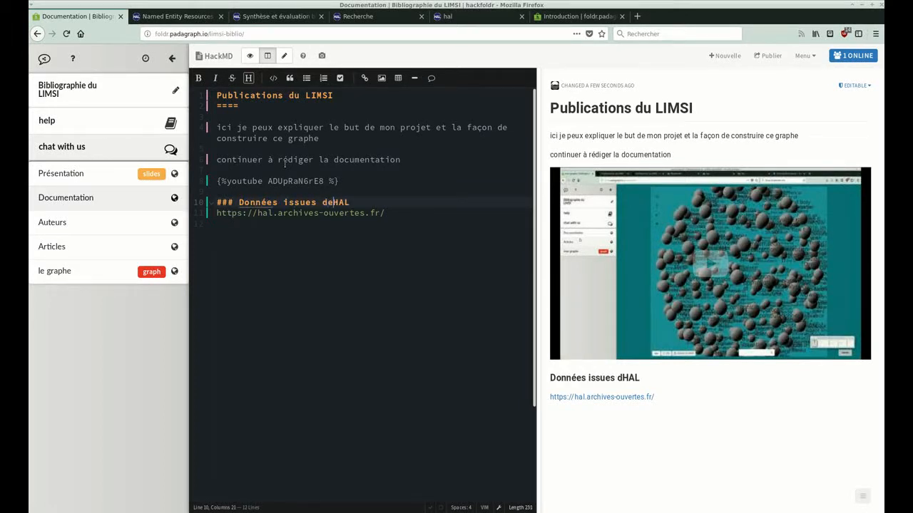
pyautogui.click(250, 55)
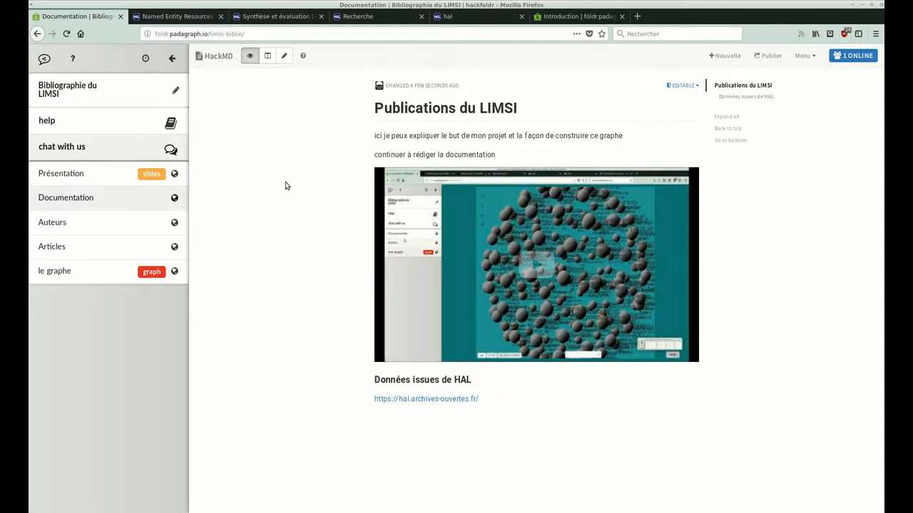
# View the Présentation slides and open the folder's help page.
pyautogui.click(83, 183)
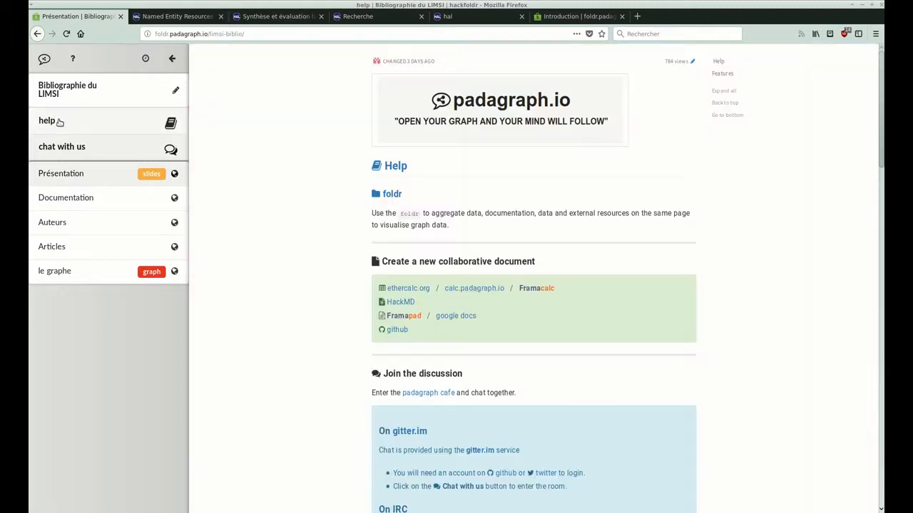
pyautogui.click(60, 122)
# Look through the help page of the LIMSI bibliography folder and open its chat room.
pyautogui.scroll(-5, 302, 314)
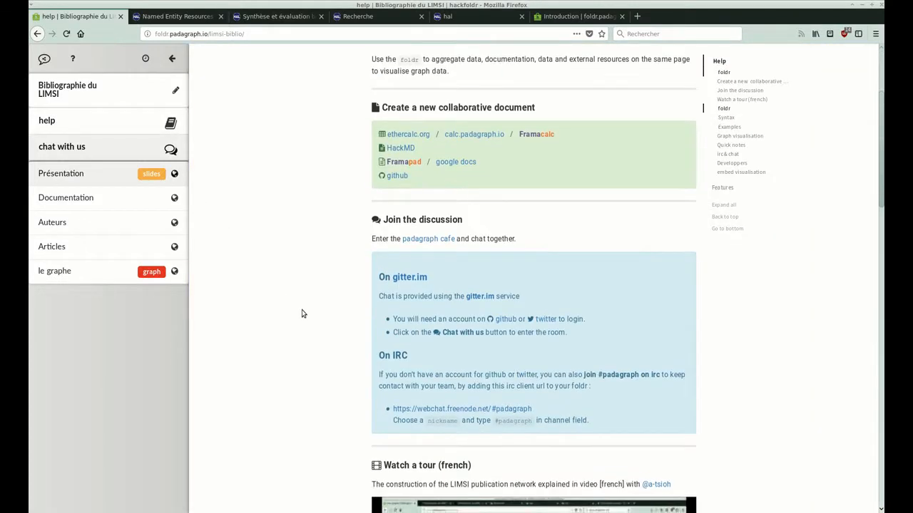
pyautogui.scroll(5, 302, 314)
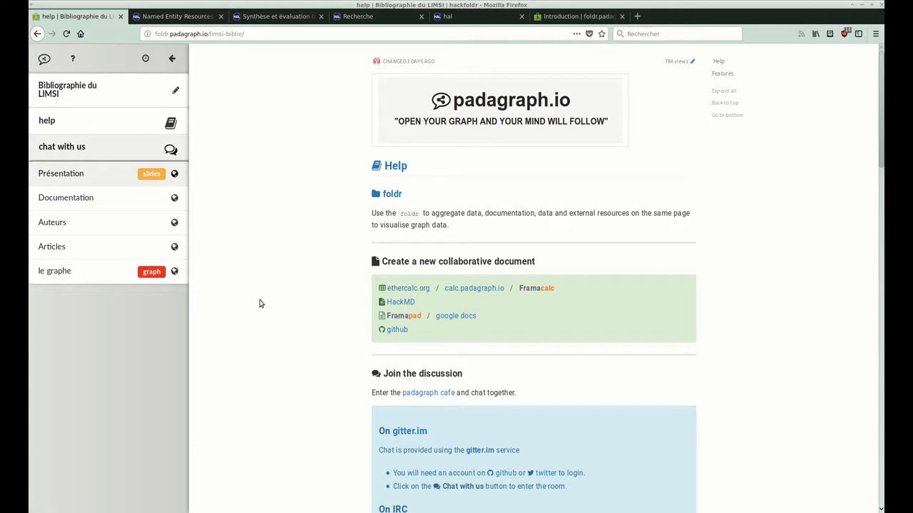
pyautogui.click(103, 149)
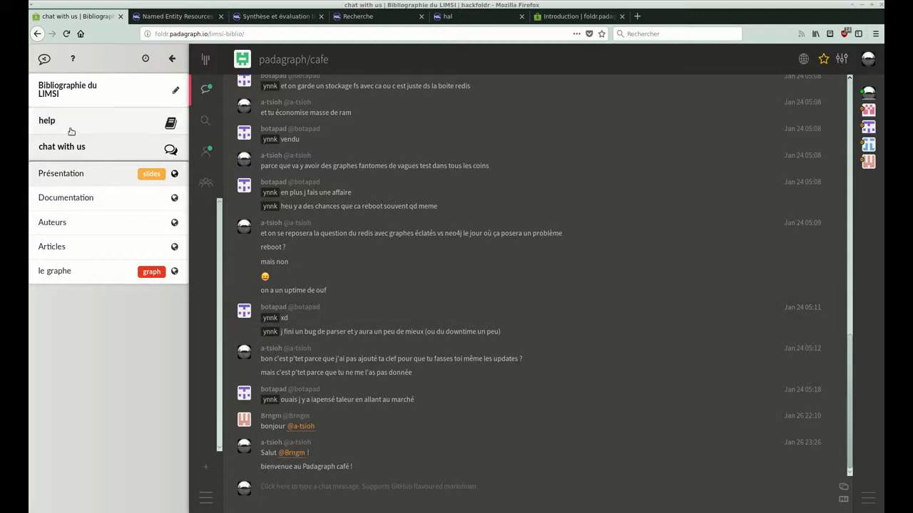
# Return to the Présentation slides and advance to the slide "2. Création d'un nouveau folder".
pyautogui.click(62, 173)
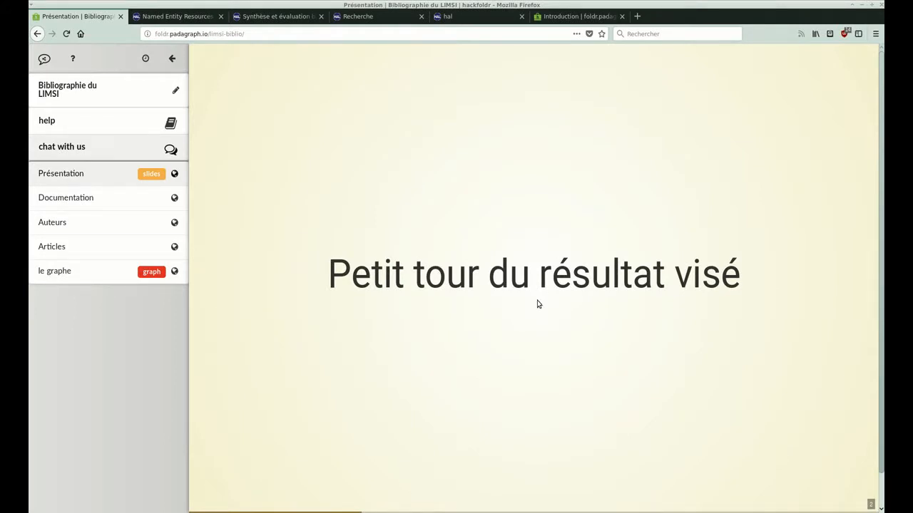
pyautogui.press('Right')
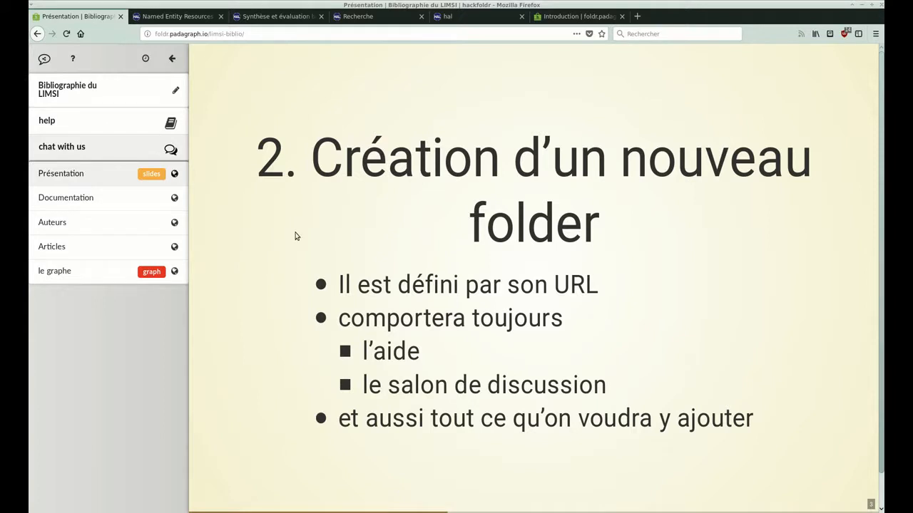
pyautogui.click(585, 17)
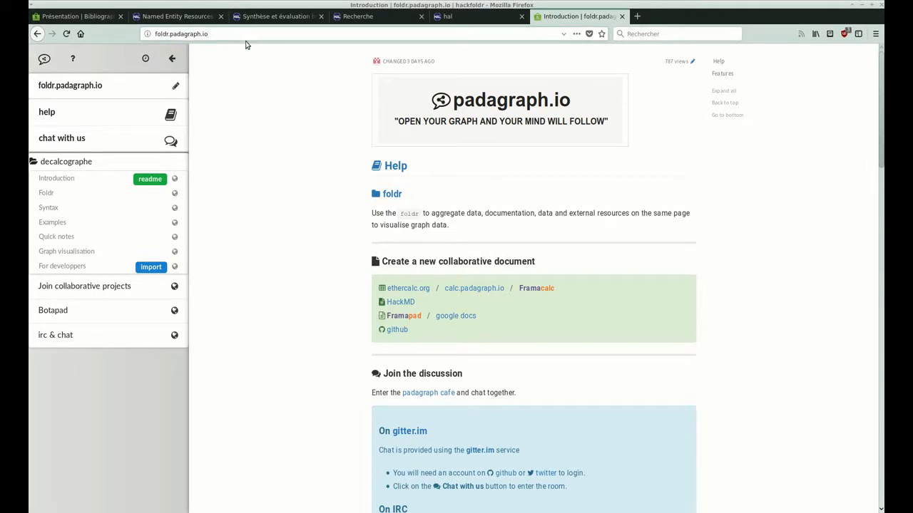
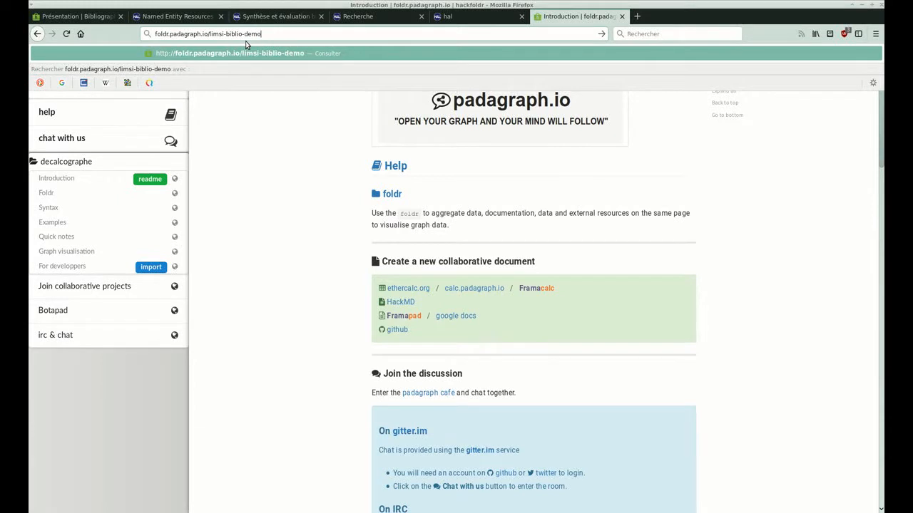
pyautogui.press('Return')
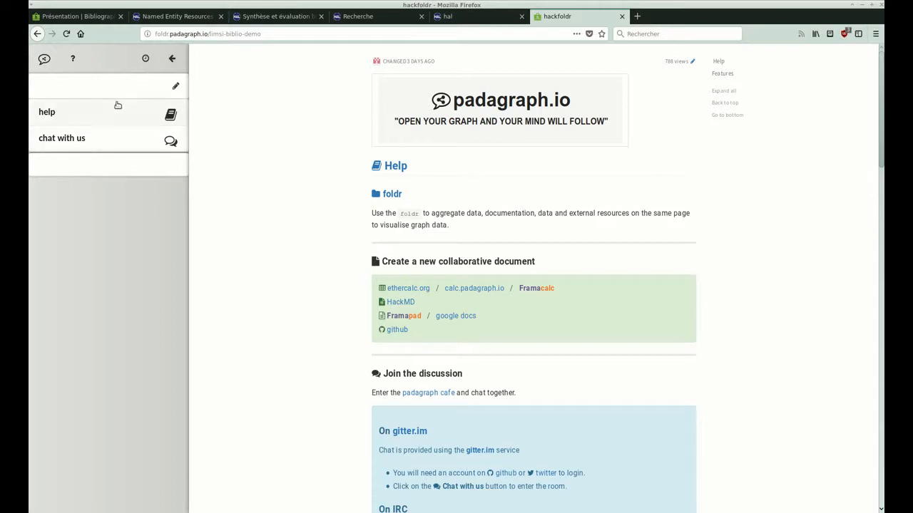
# View the new folder's chat room and its help page.
pyautogui.click(121, 139)
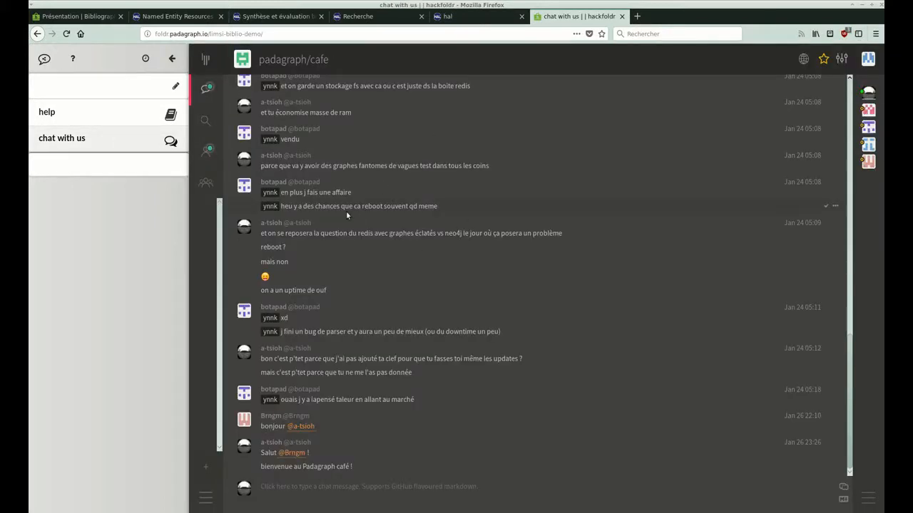
pyautogui.click(103, 117)
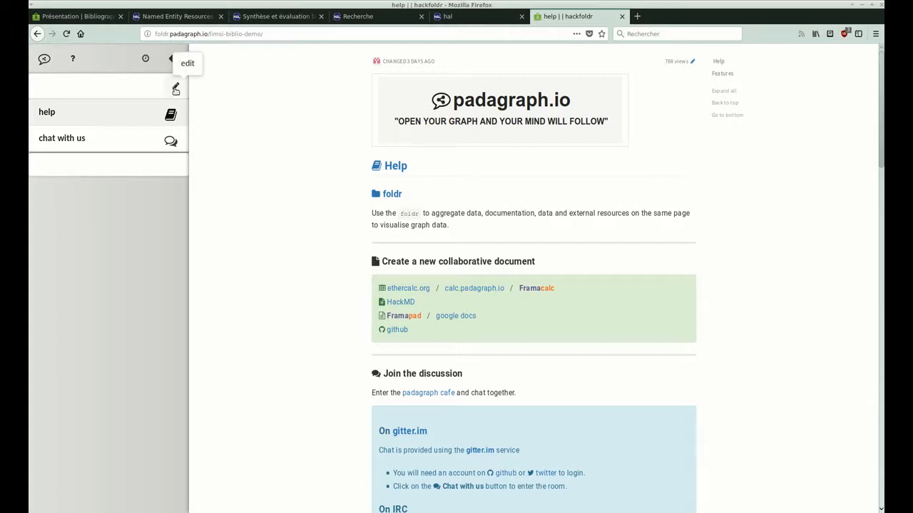
# Edit the folder's sheet to enter the title "Bibliographie du LIMSI" in cell B3, and reload the page.
pyautogui.click(175, 89)
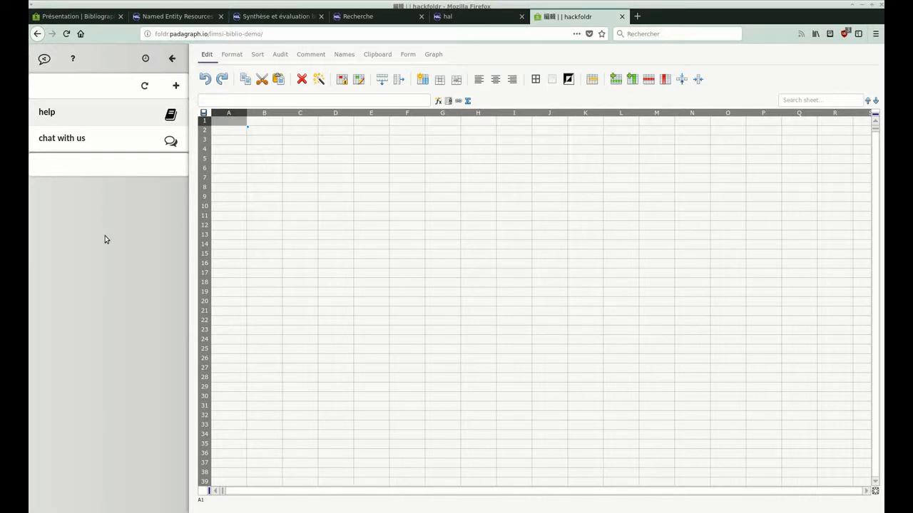
pyautogui.click(261, 141)
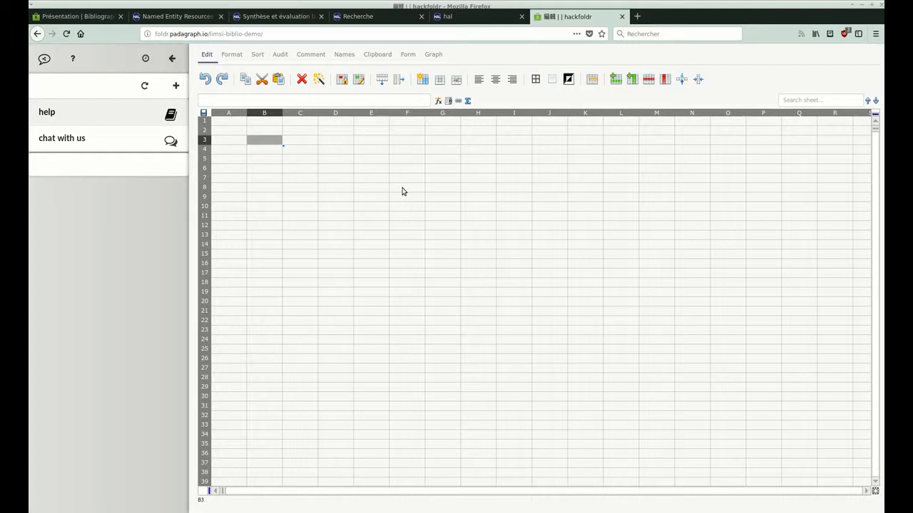
pyautogui.write('c')
pyautogui.press('BackSpace')
pyautogui.write('Bi')
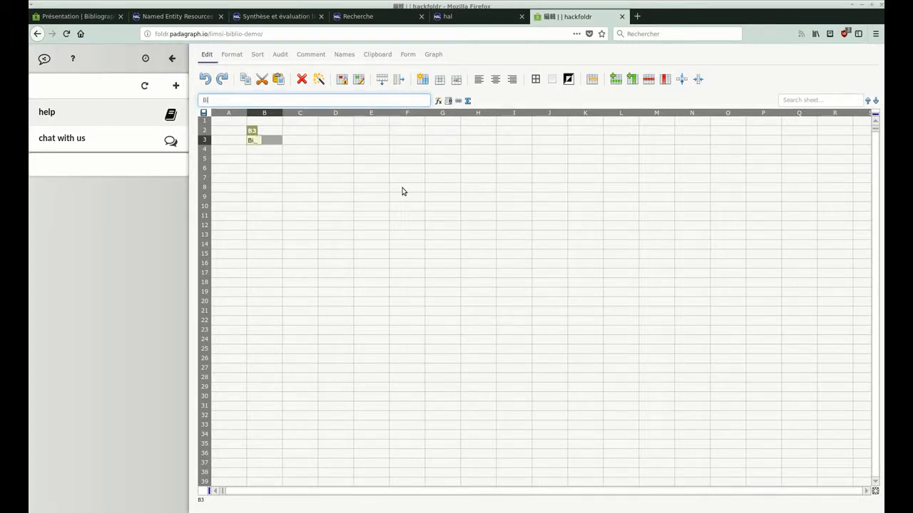
pyautogui.write('bliographie du LIMSI')
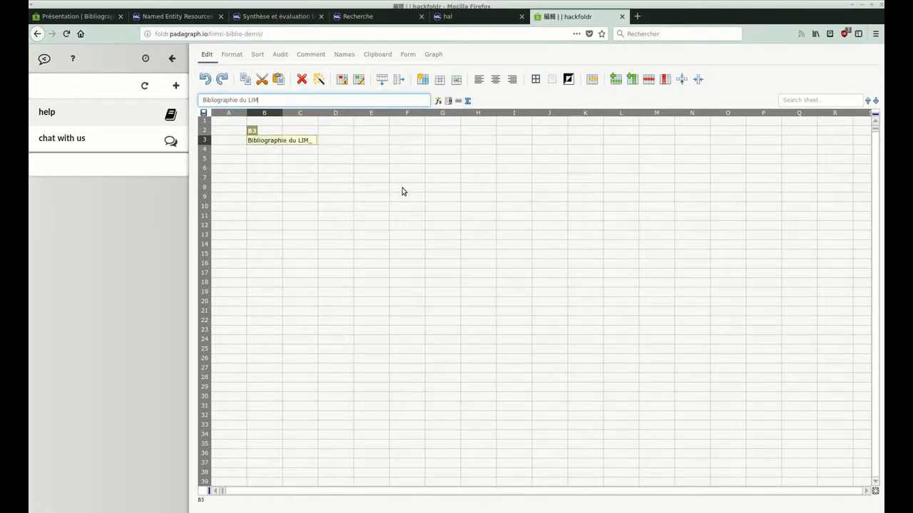
pyautogui.press('Return')
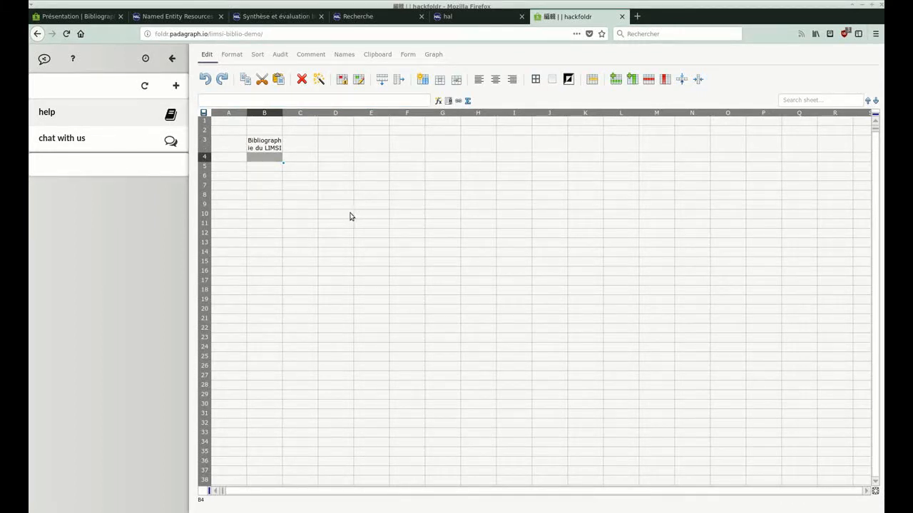
pyautogui.click(66, 34)
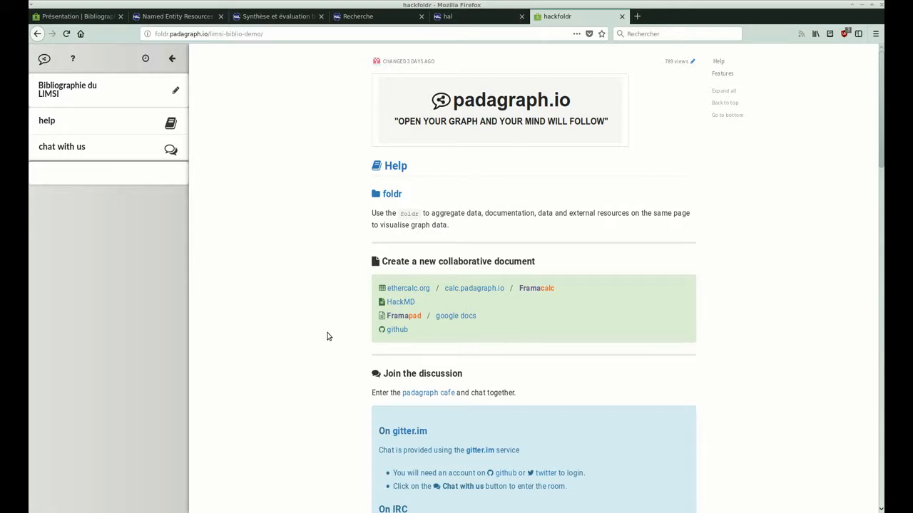
pyautogui.click(478, 289)
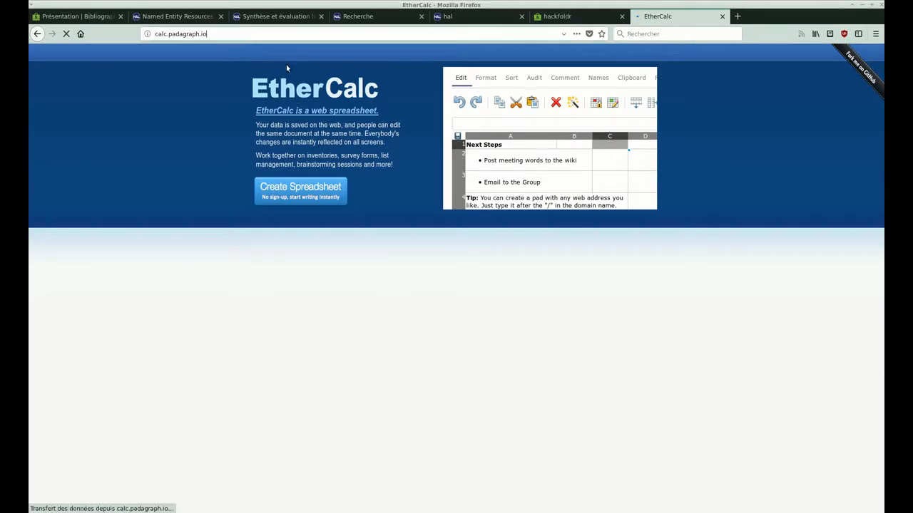
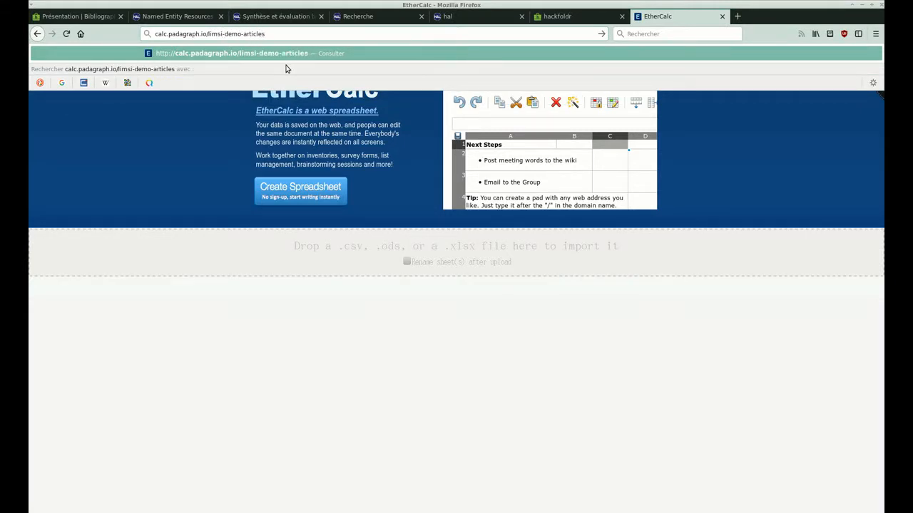
pyautogui.press('Return')
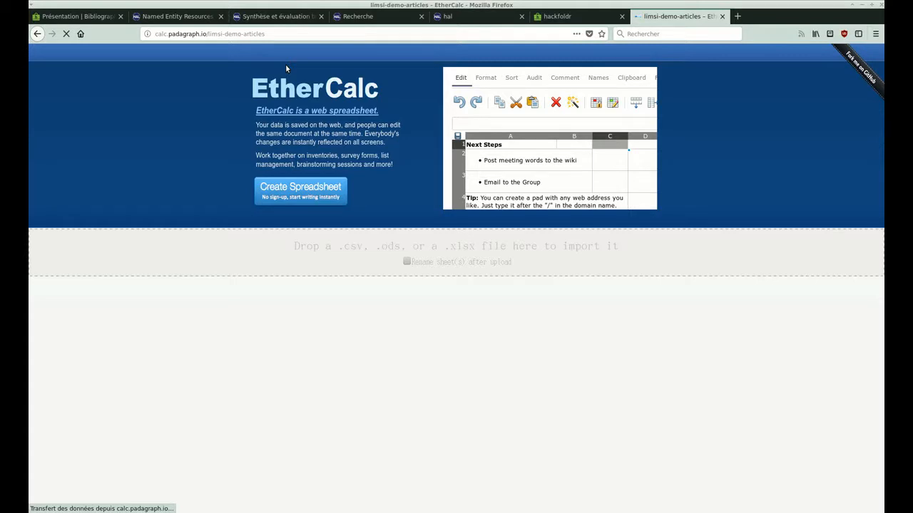
# Copy the new spreadsheet's address and paste it into cell A4 of the demo folder's sheet.
pyautogui.click(281, 33)
pyautogui.hotkey('ctrl', 'c')
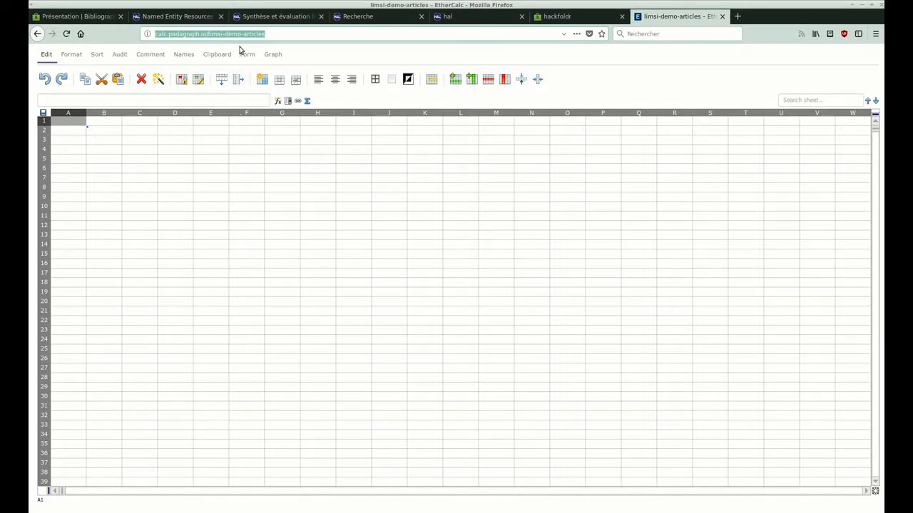
pyautogui.click(565, 16)
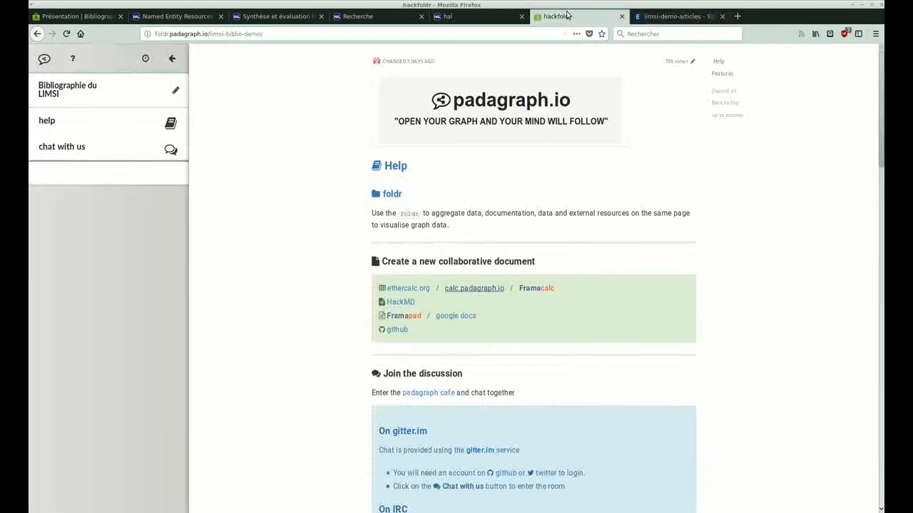
pyautogui.click(178, 90)
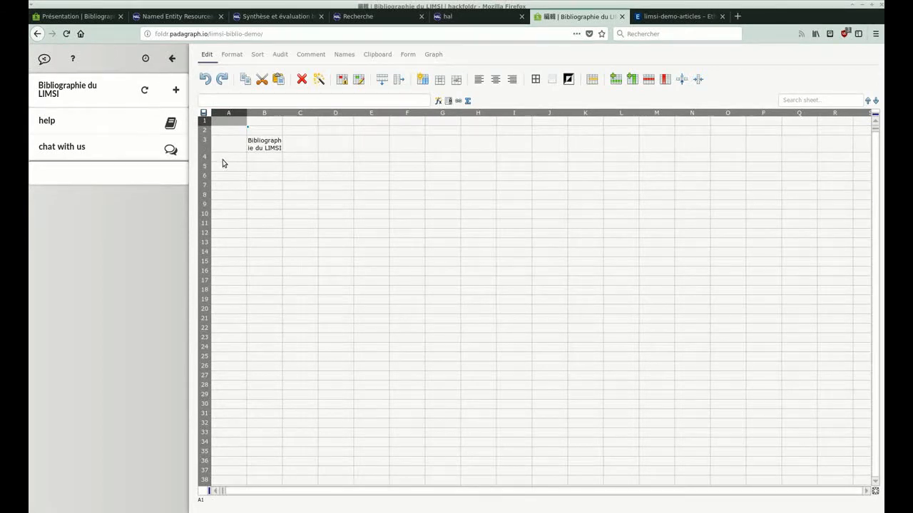
pyautogui.click(221, 163)
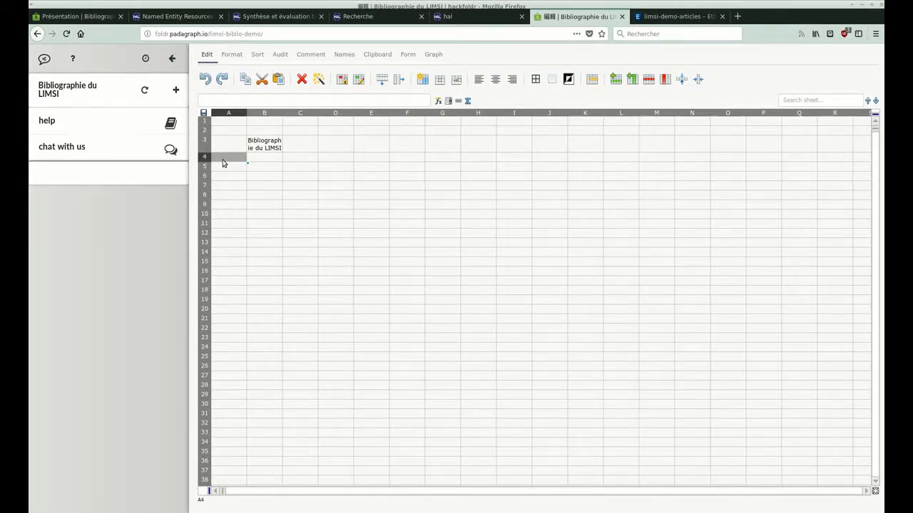
pyautogui.hotkey('ctrl', 'v')
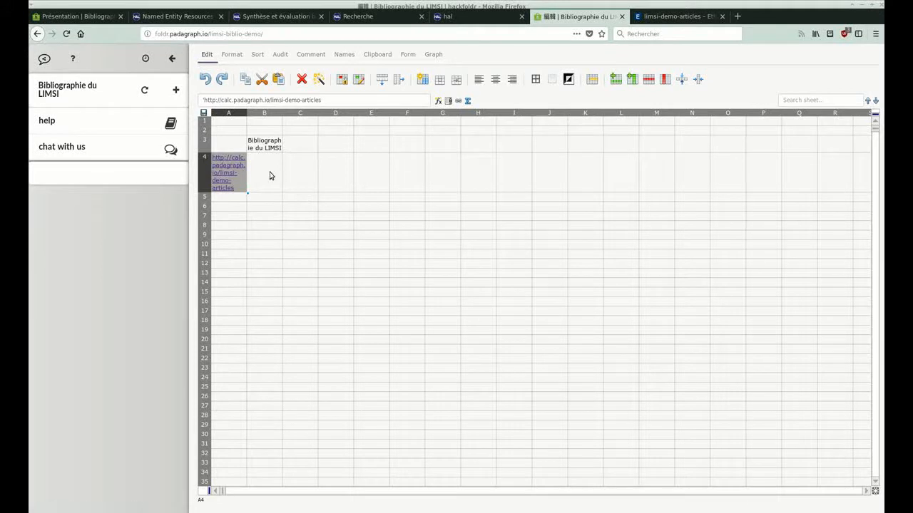
# Label the spreadsheet link "Articles" in cell B4 and reload the folder page.
pyautogui.click(270, 175)
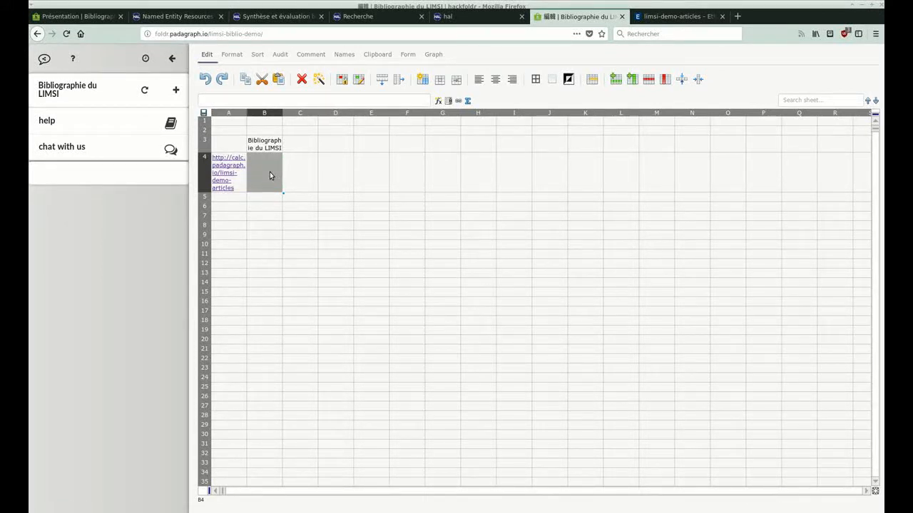
pyautogui.write('Articles')
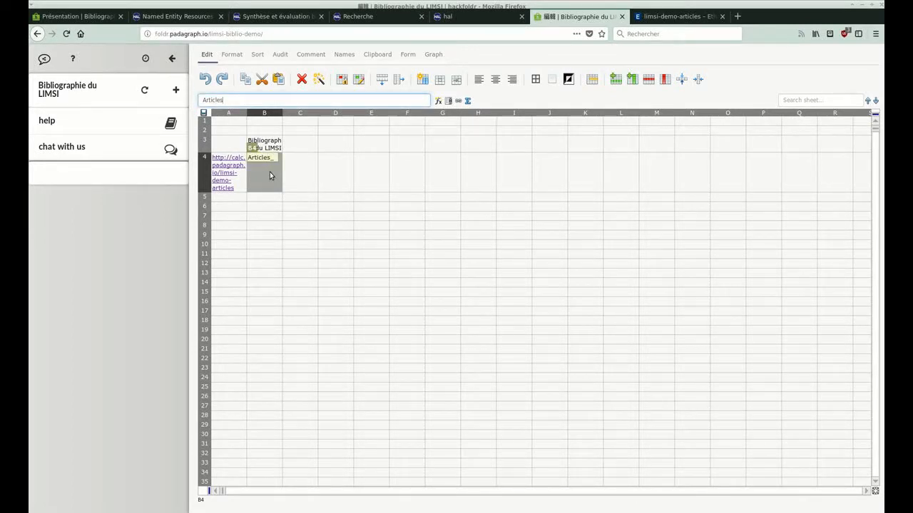
pyautogui.press('Return')
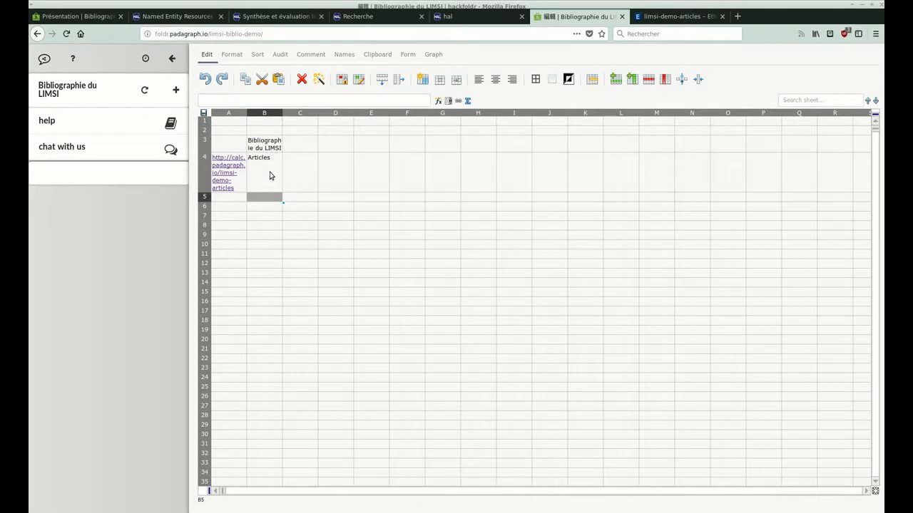
pyautogui.click(65, 35)
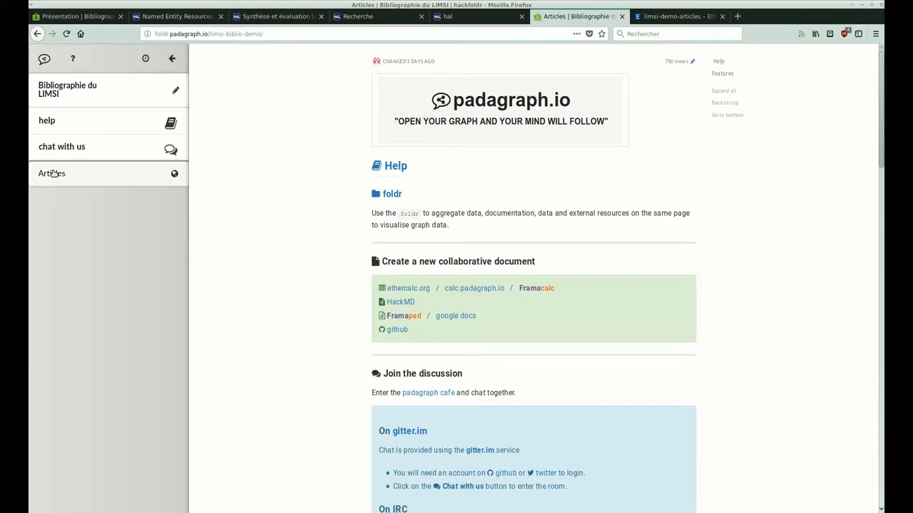
# View the Articles spreadsheet from the folder's list of entries and return to the help page.
pyautogui.click(54, 173)
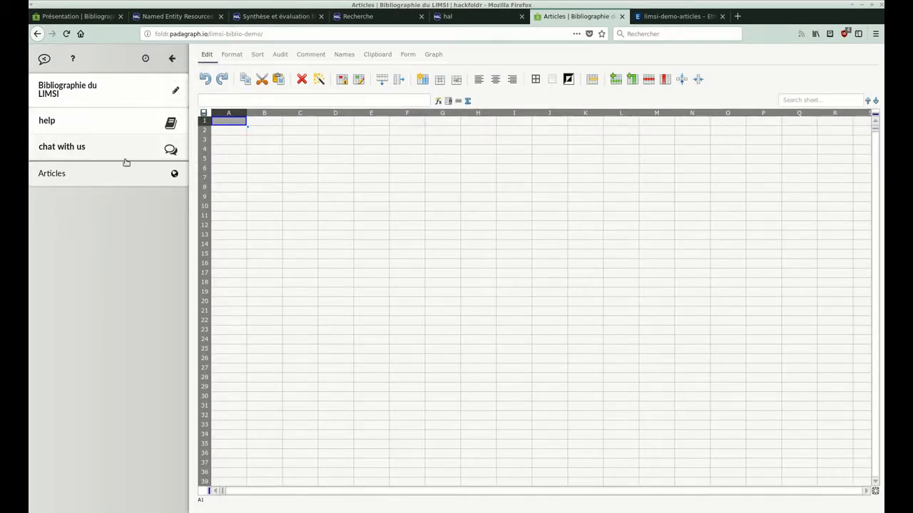
pyautogui.click(169, 124)
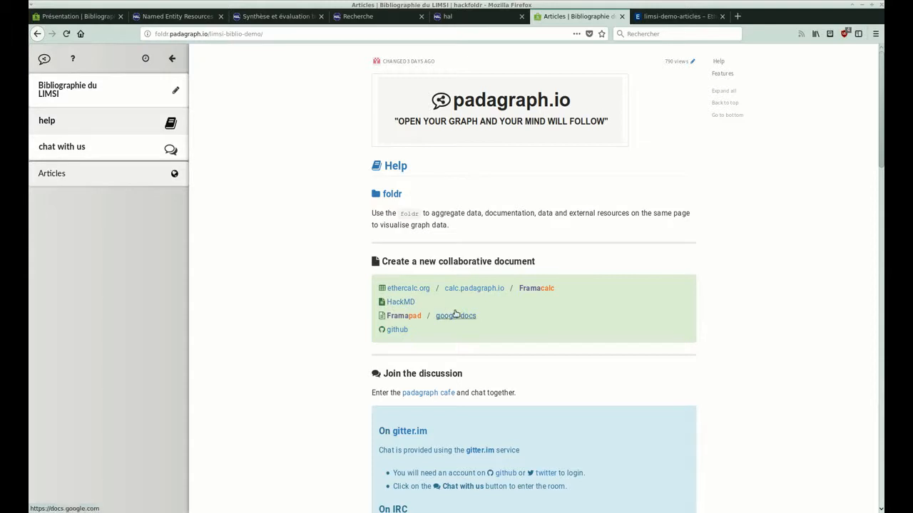
# Create a new HackMD note from the help page and give it the heading "Documention", underlined with "====".
pyautogui.click(406, 303)
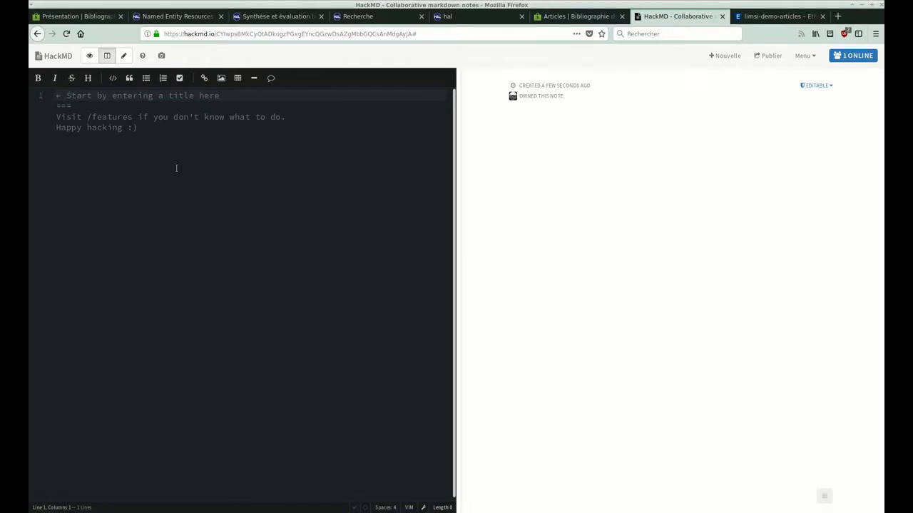
pyautogui.write('Docu')
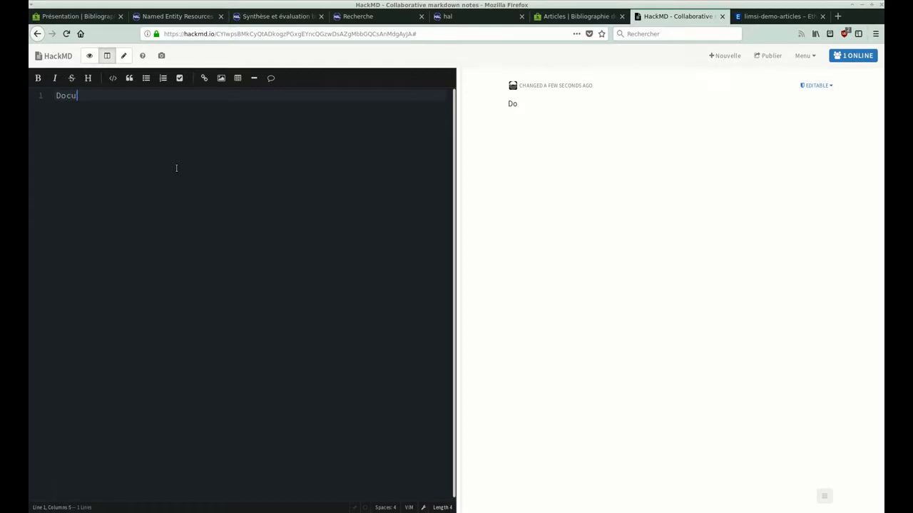
pyautogui.write('mentation')
pyautogui.press('Return')
pyautogui.write('====')
pyautogui.press('Return')
pyautogui.press('Return')
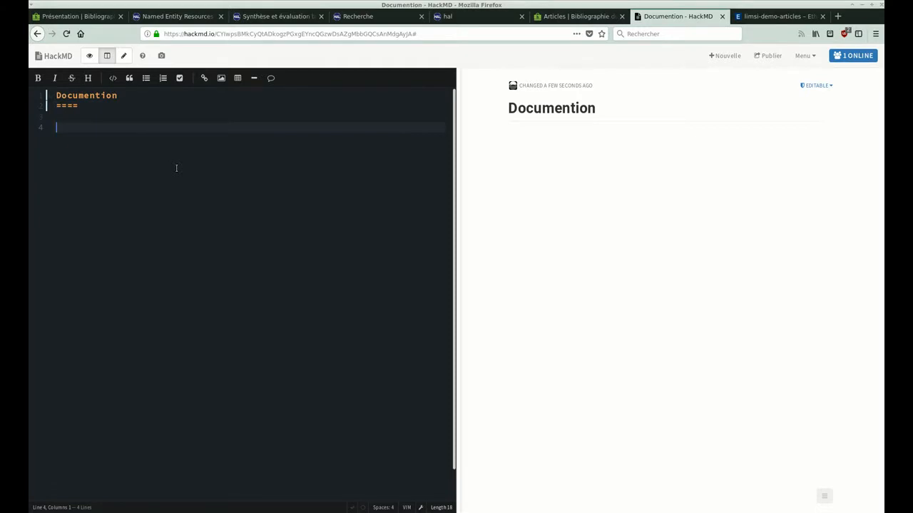
# Add the line "documenter mon projet ici..." under the note's heading.
pyautogui.write('documenter mon projet ici...')
pyautogui.press('Return')
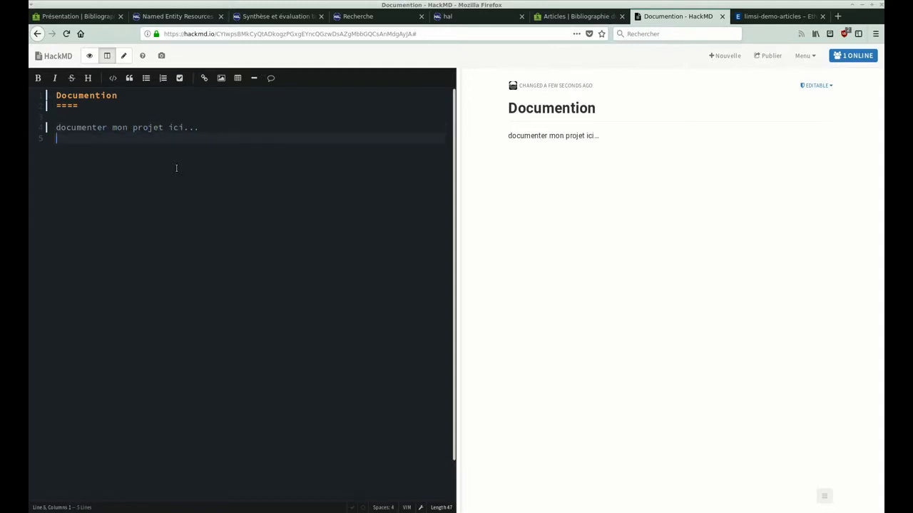
# Add a bulleted list with "données de HAL" and "graphe de publications, auteurs et mots clefs" below the introductory line.
pyautogui.press('Return')
pyautogui.write('*')
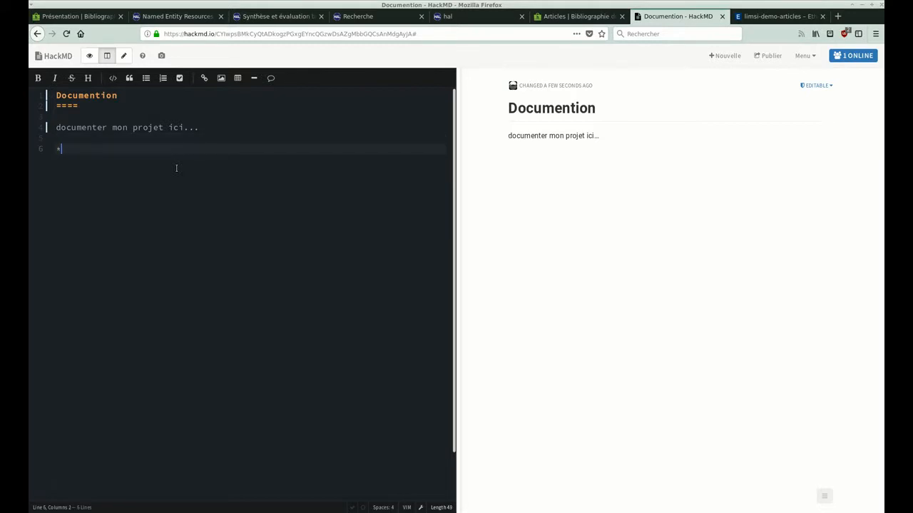
pyautogui.write(' données de HAL')
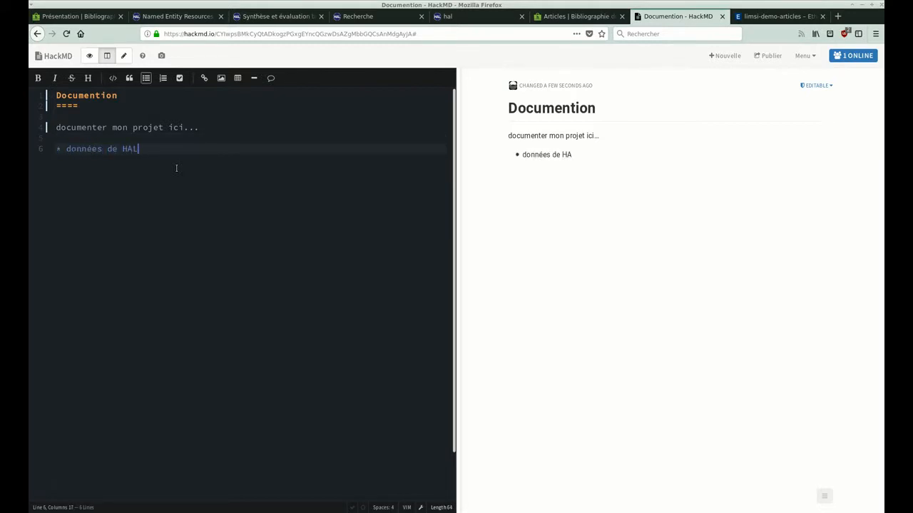
pyautogui.press('Return')
pyautogui.write('gr')
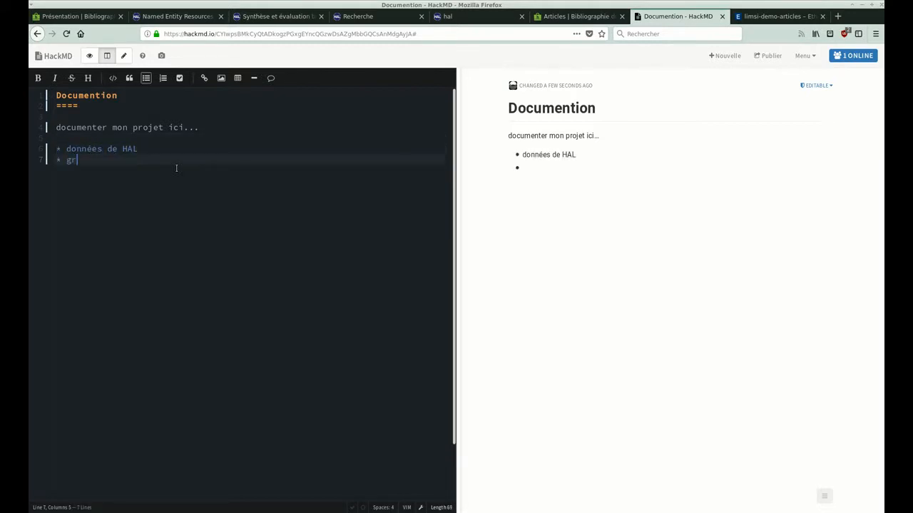
pyautogui.write('aphe de publication')
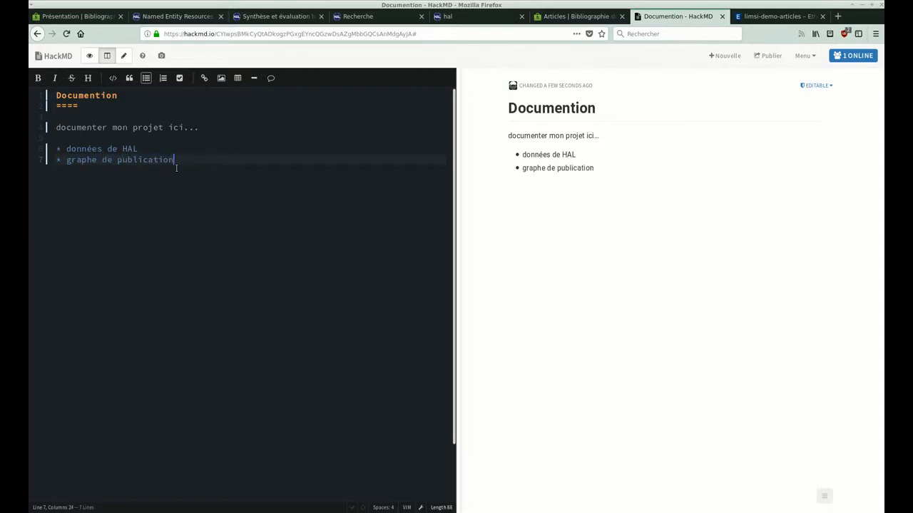
pyautogui.write('s, auteurs et mot')
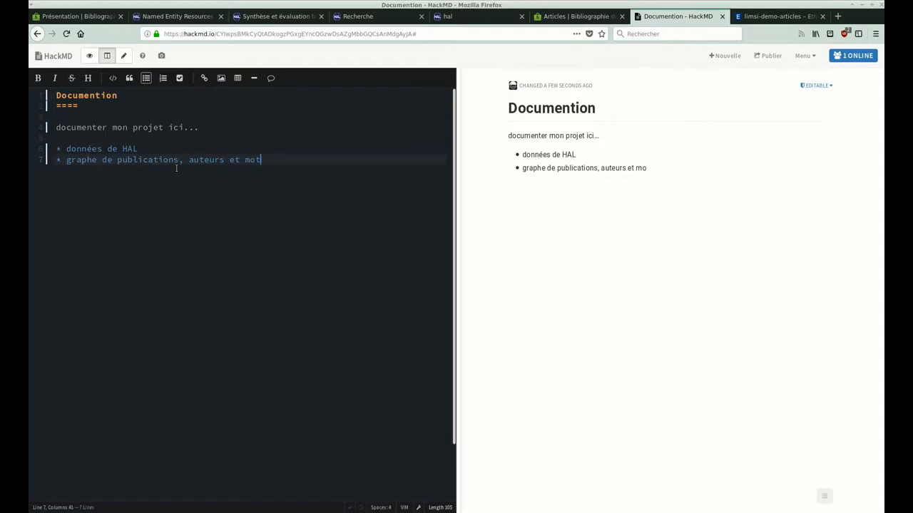
pyautogui.write('s clefs')
# Publish the note, copy the address of its published page and return to the demo folder.
pyautogui.click(762, 61)
pyautogui.click(284, 34)
pyautogui.hotkey('ctrl', 'c')
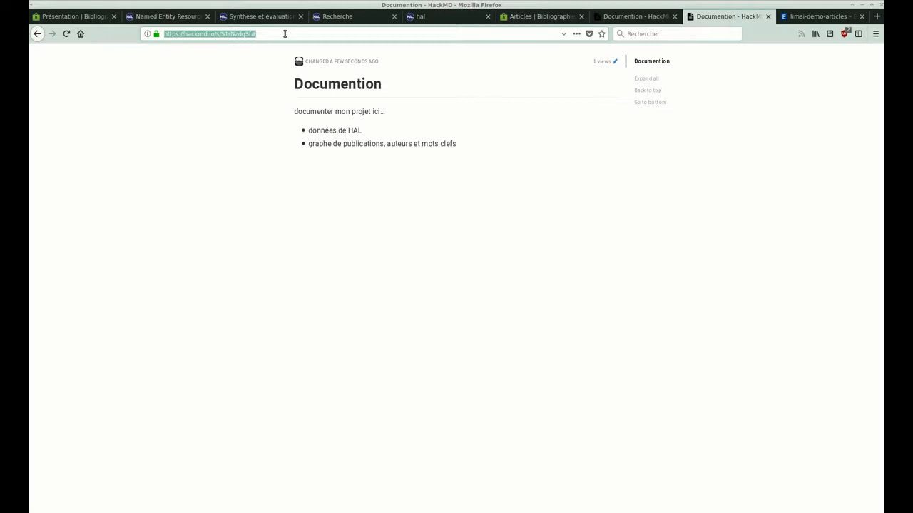
pyautogui.click(537, 15)
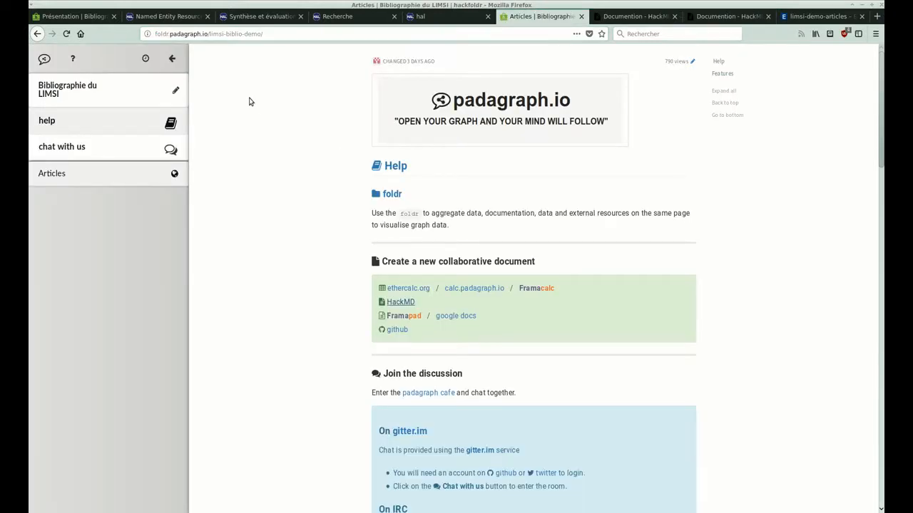
# Insert a row above the Articles entry in the folder's sheet and paste the note's address into cell A4.
pyautogui.click(175, 90)
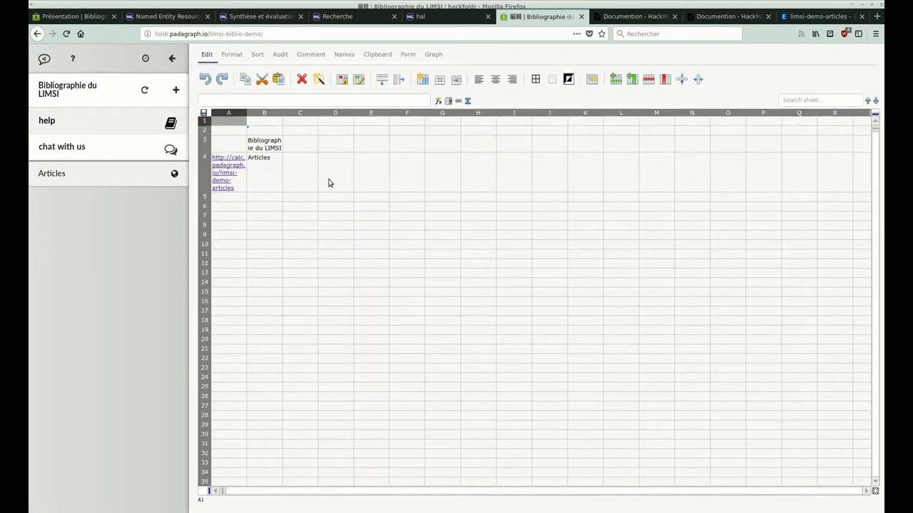
pyautogui.click(303, 174)
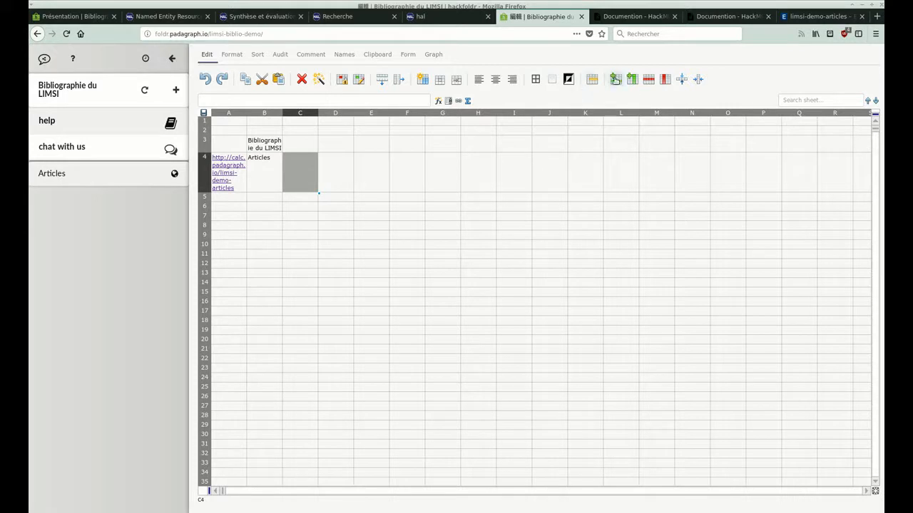
pyautogui.click(614, 79)
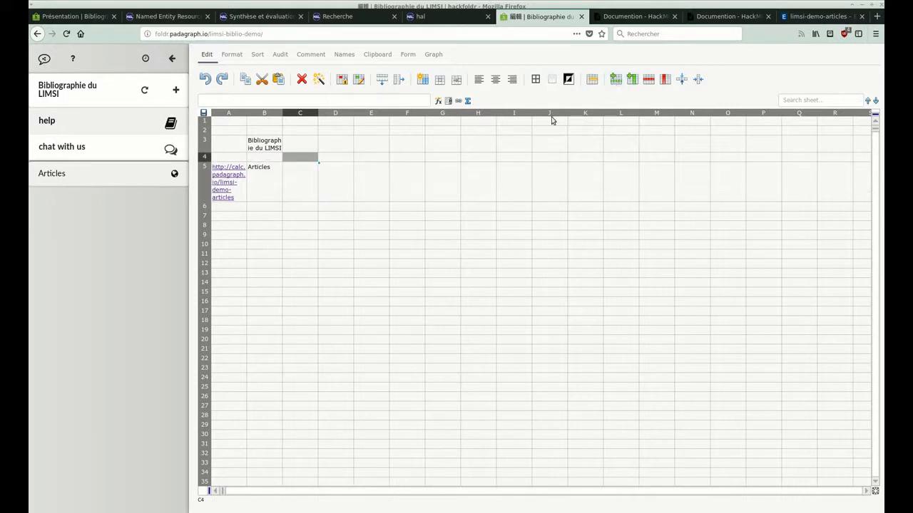
pyautogui.click(221, 160)
pyautogui.hotkey('ctrl', 'v')
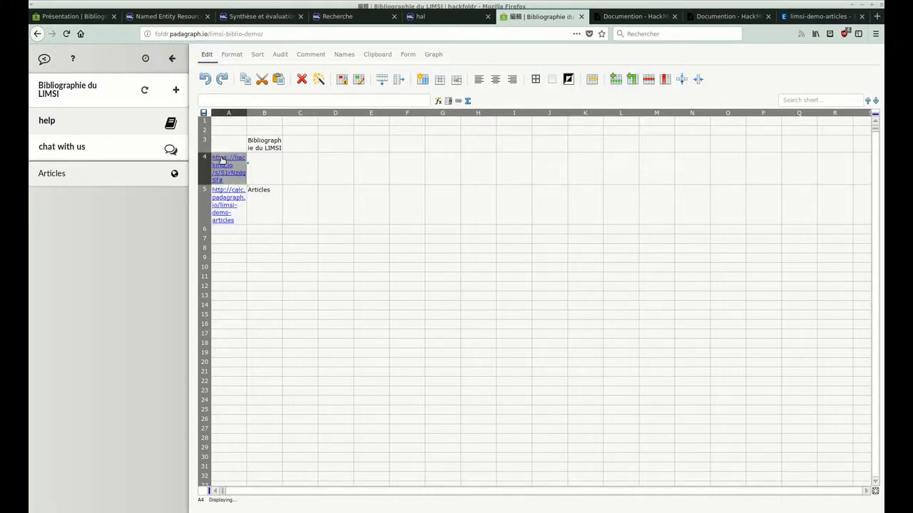
# Label the note's link "Documentation" in cell B4 and reload the folder page.
pyautogui.click(266, 173)
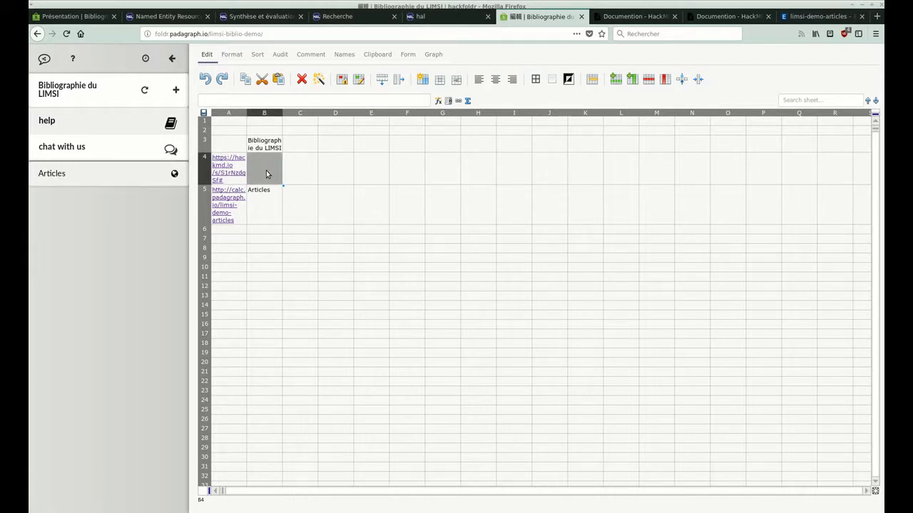
pyautogui.write('Doc')
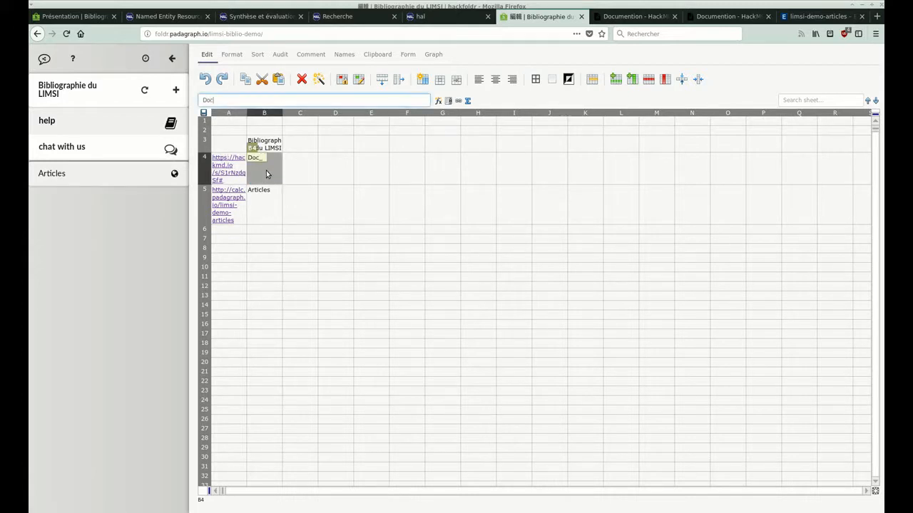
pyautogui.write('umentation')
pyautogui.press('Return')
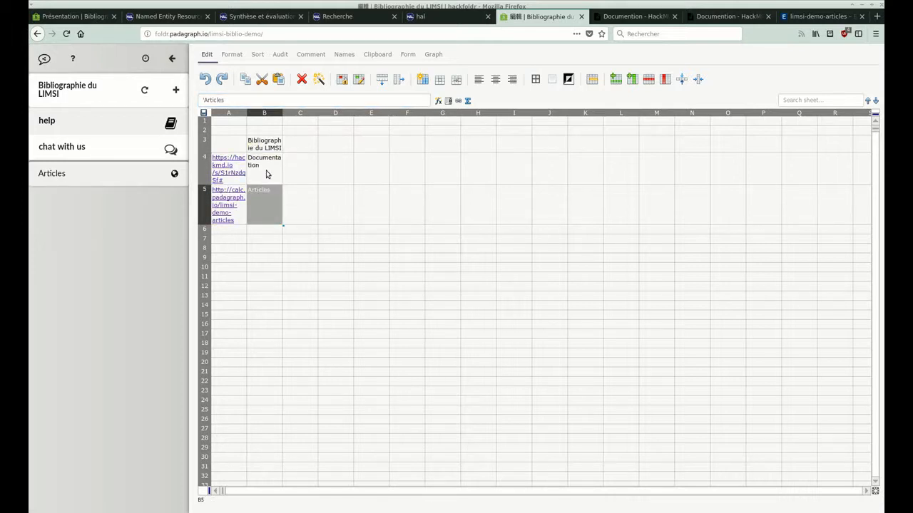
pyautogui.click(65, 33)
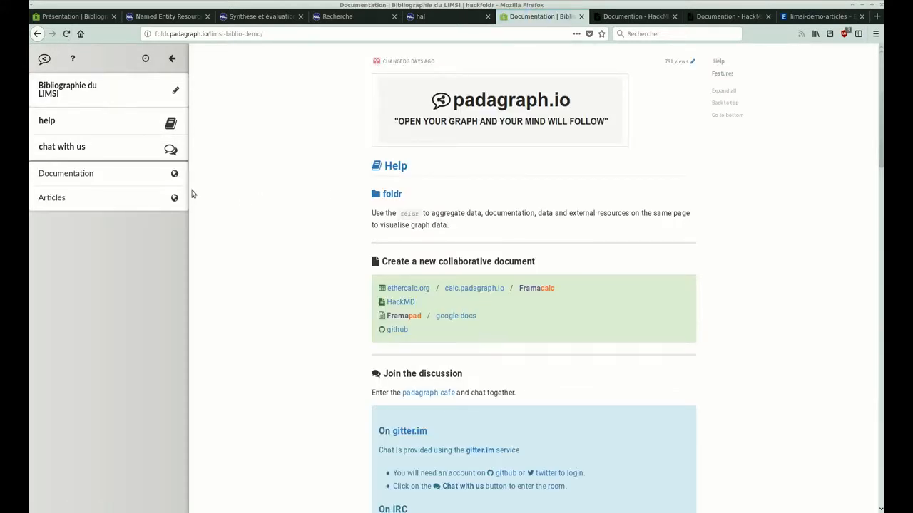
# View the Documentation entry inside the folder, open its note in the editor and go to the Articles entry.
pyautogui.click(112, 172)
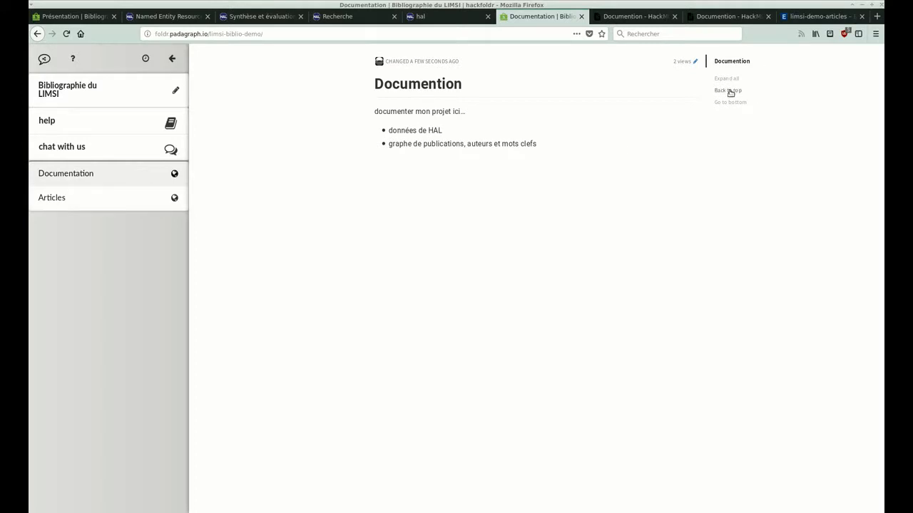
pyautogui.click(695, 65)
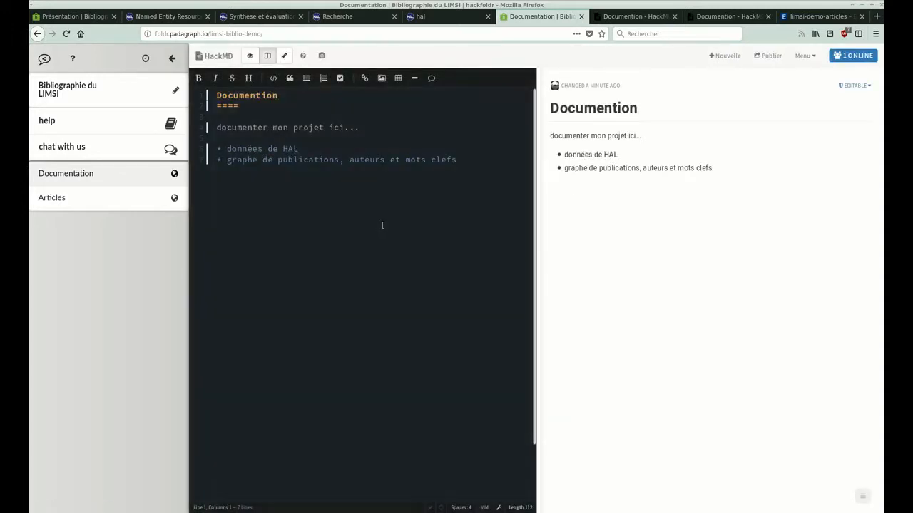
pyautogui.click(82, 207)
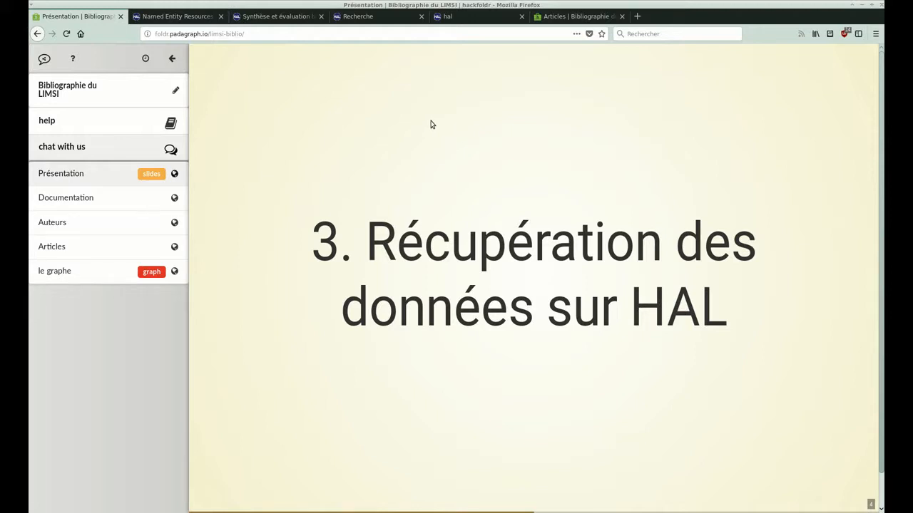
# Switch to HAL, look through the open publication pages and open the site's search form.
pyautogui.click(186, 14)
pyautogui.click(300, 16)
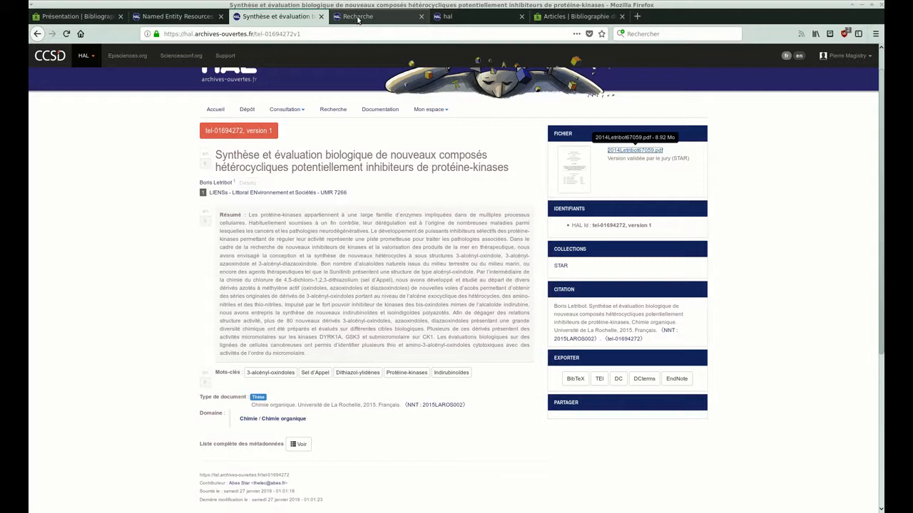
pyautogui.scroll(1, 428, 210)
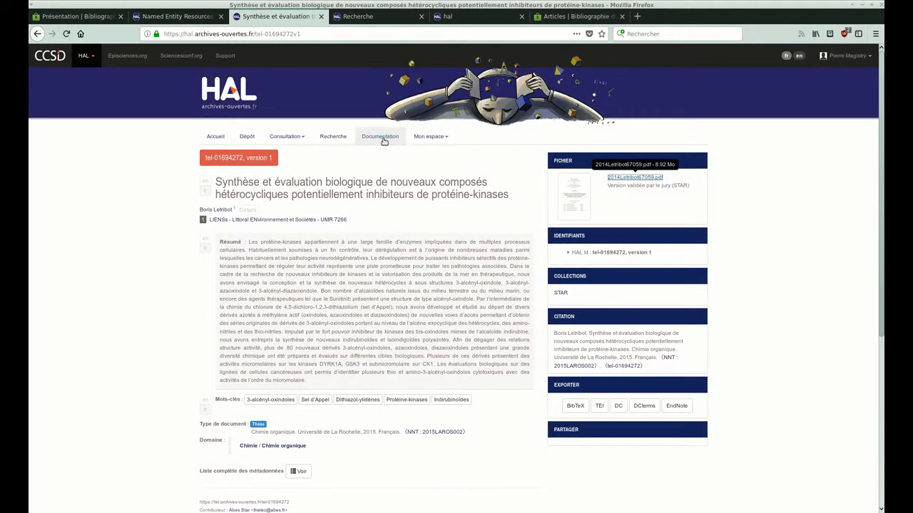
pyautogui.click(337, 137)
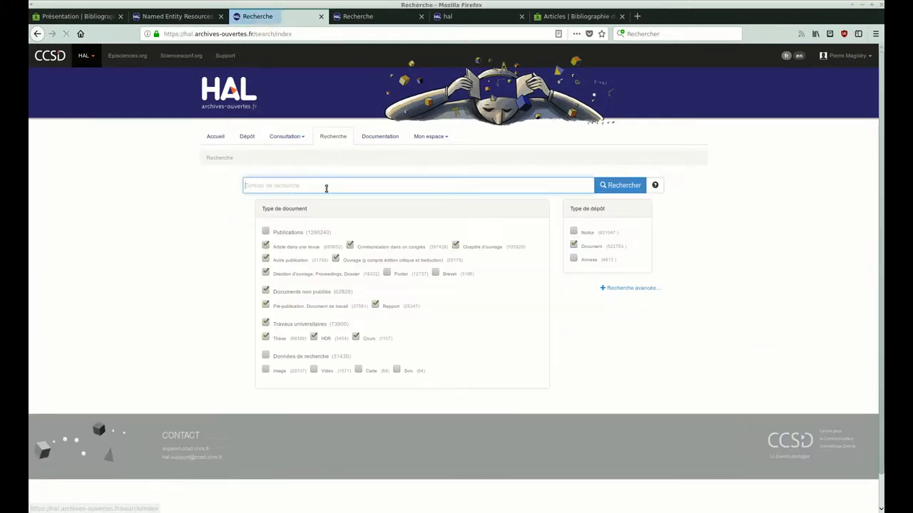
# Examine the HAL search results for LIMSI, including the laboratory, language, deposit type and year filters and the number of results.
pyautogui.click(358, 16)
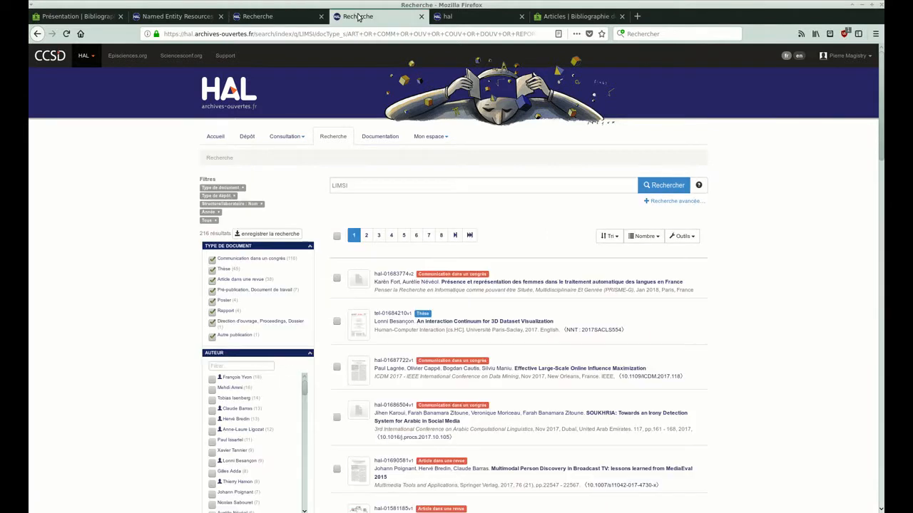
pyautogui.doubleClick(356, 187)
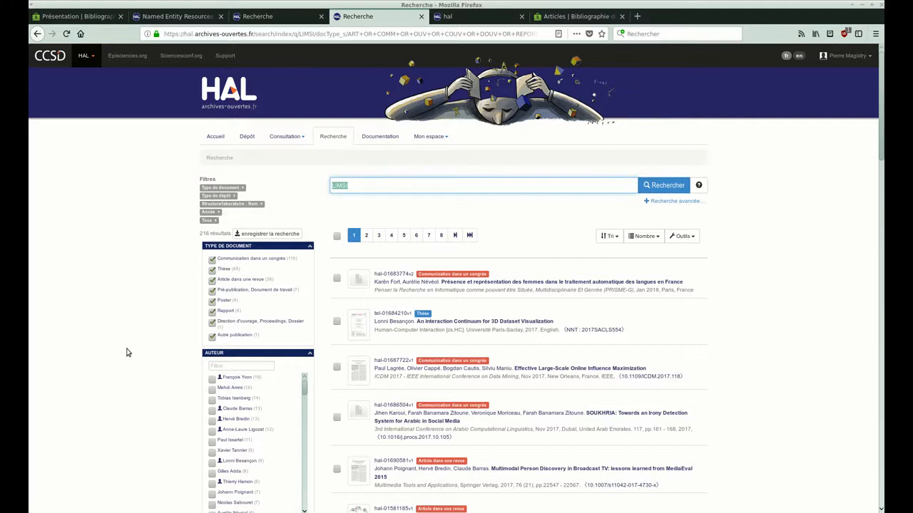
pyautogui.scroll(-8, 127, 352)
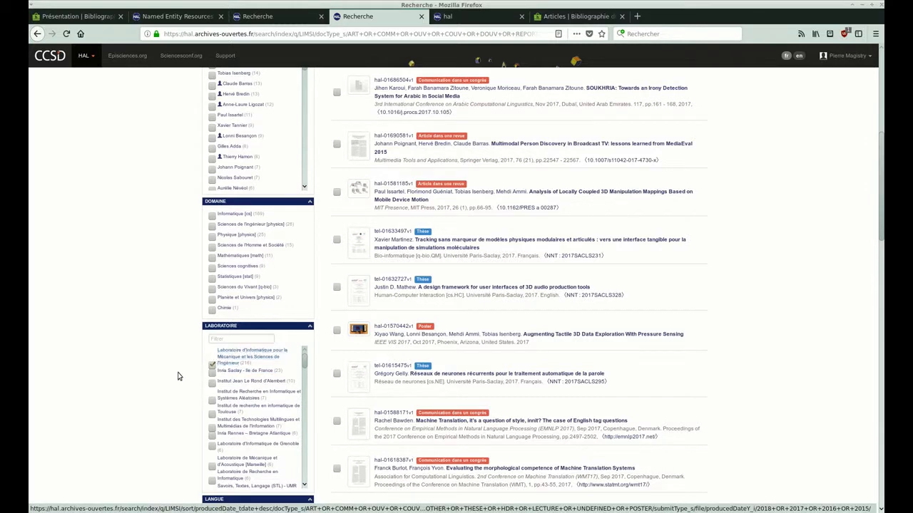
pyautogui.scroll(-3, 157, 398)
pyautogui.scroll(-5, 157, 398)
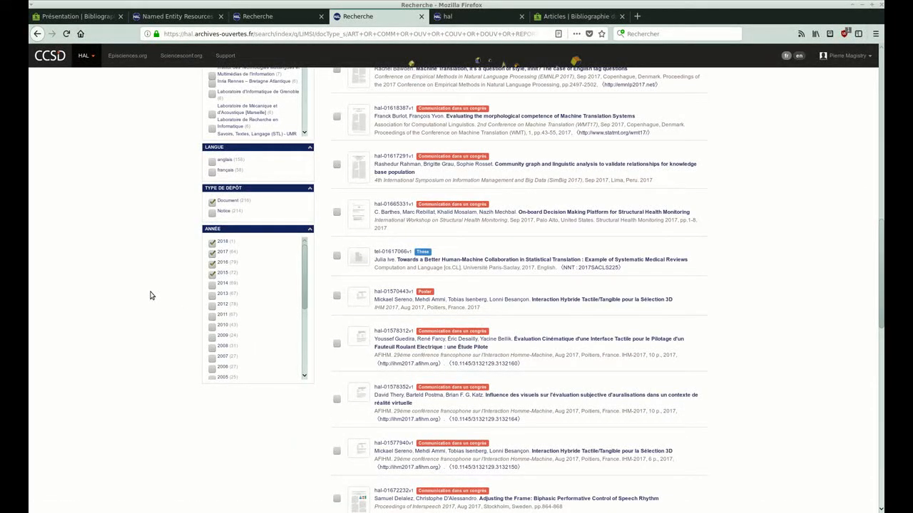
pyautogui.scroll(10, 152, 289)
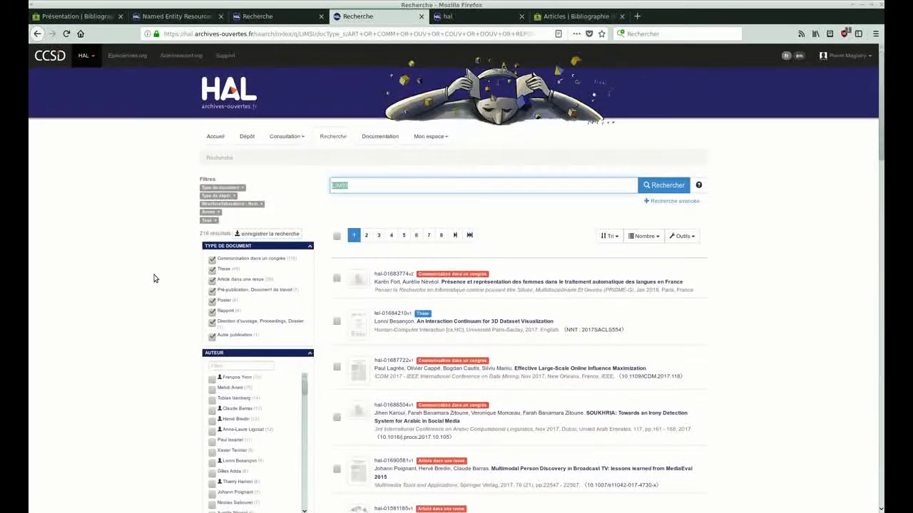
pyautogui.doubleClick(204, 234)
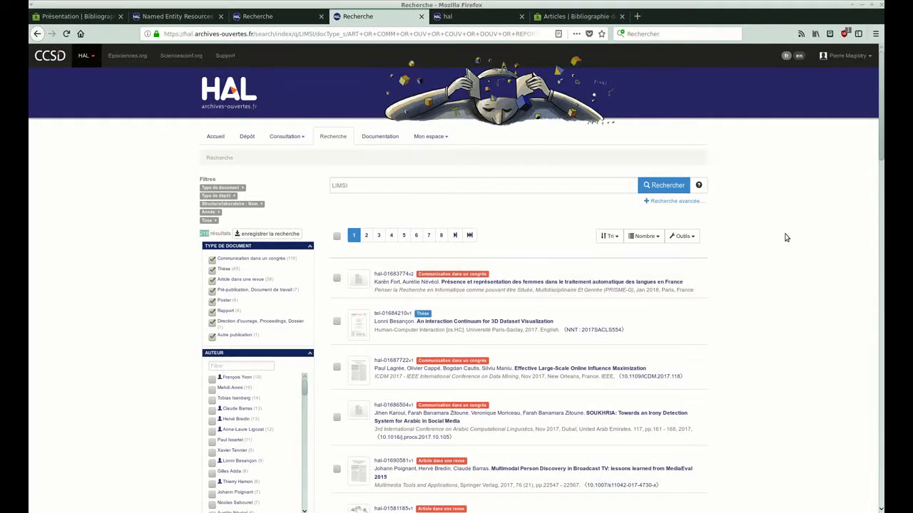
# Open the advanced export for the LIMSI search results and choose CSV as the export format.
pyautogui.click(697, 240)
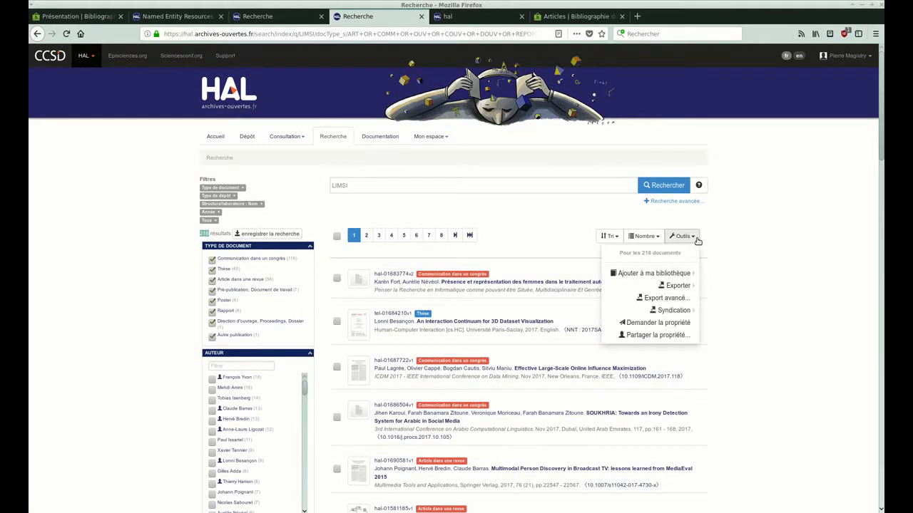
pyautogui.click(665, 298)
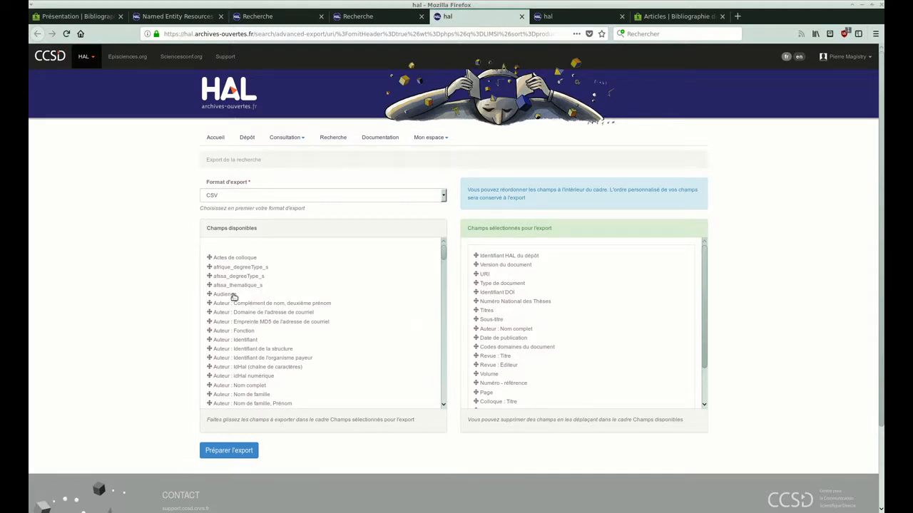
pyautogui.click(231, 198)
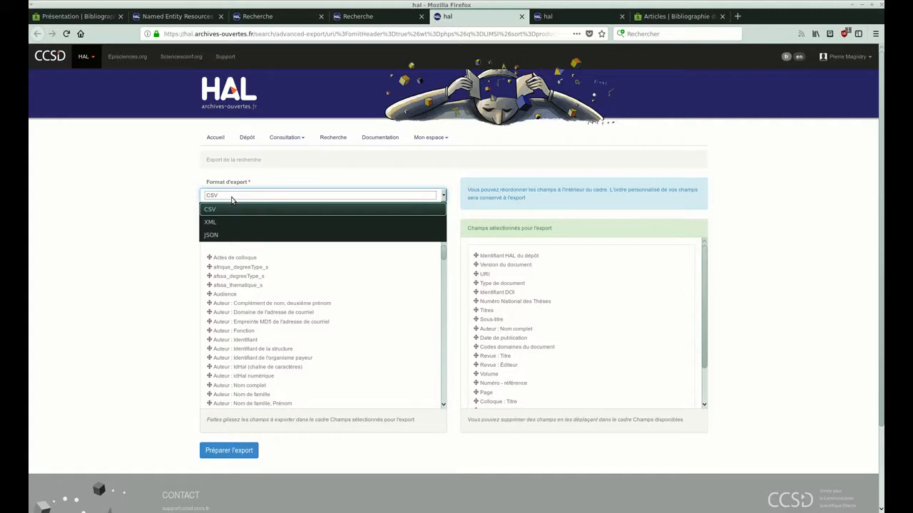
pyautogui.click(213, 209)
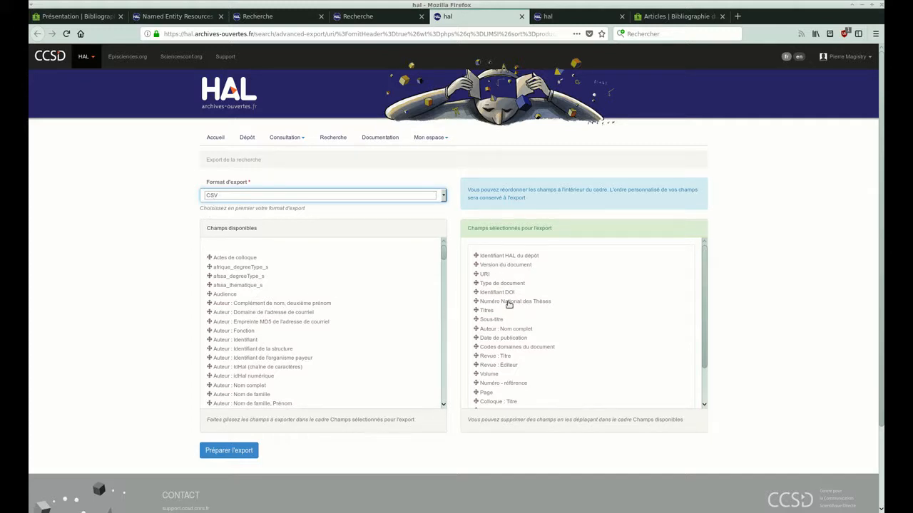
# Try removing Numéro National des Thèses, Auteur : Nom complet and Revue : Titre from the export fields, and close this export page.
pyautogui.moveTo(508, 304); pyautogui.dragTo(284, 322)
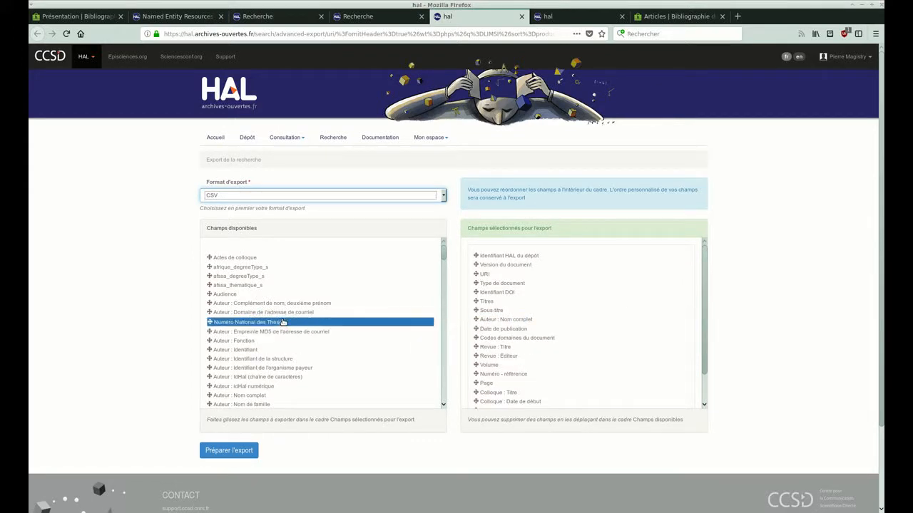
pyautogui.moveTo(516, 320); pyautogui.dragTo(255, 327)
pyautogui.moveTo(479, 340); pyautogui.dragTo(281, 352)
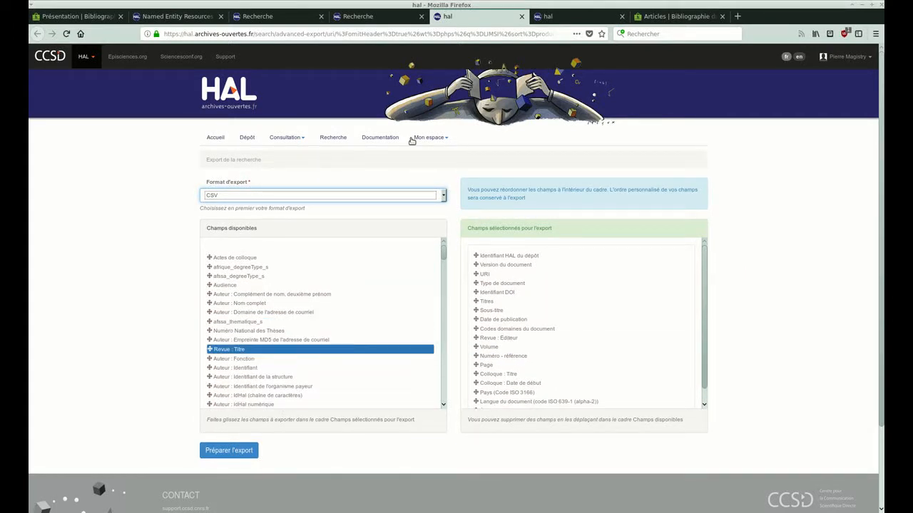
pyautogui.click(523, 16)
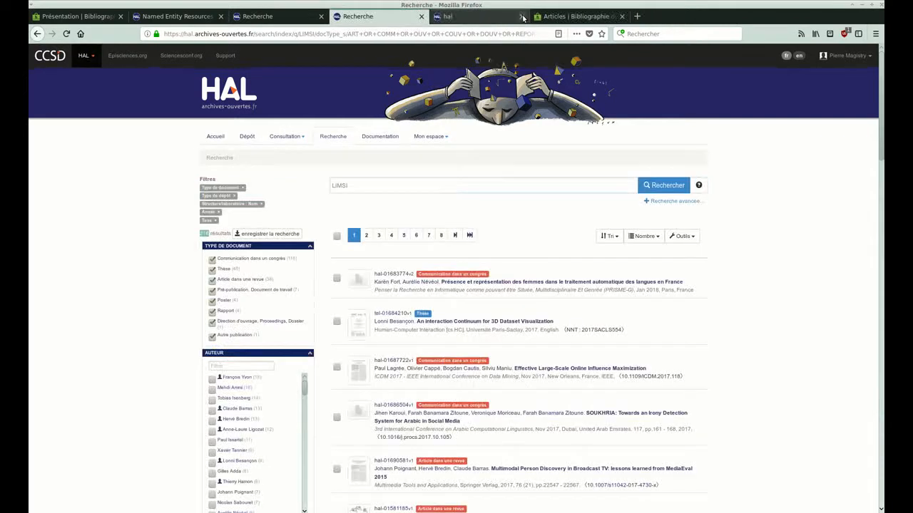
# Prepare and download the CSV export from the already configured HAL export page, and open it in LibreOffice Calc as comma-separated UTF-8.
pyautogui.click(452, 17)
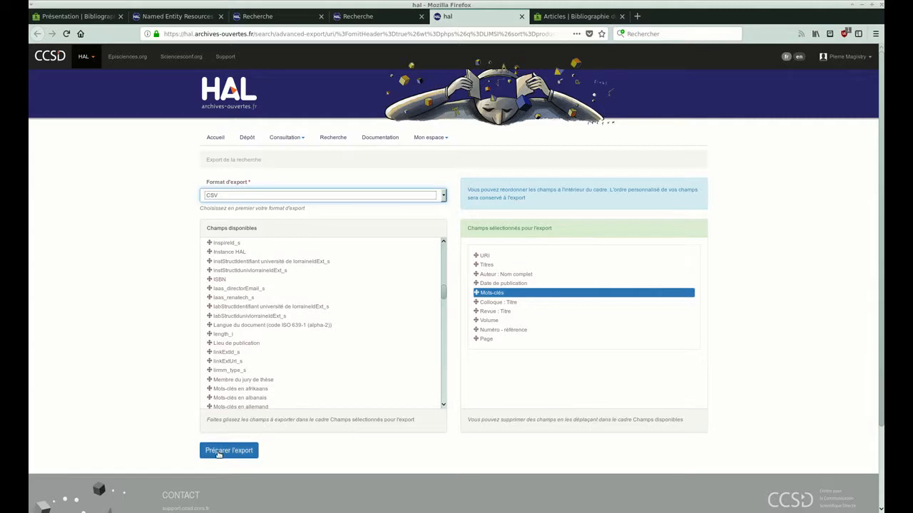
pyautogui.click(218, 453)
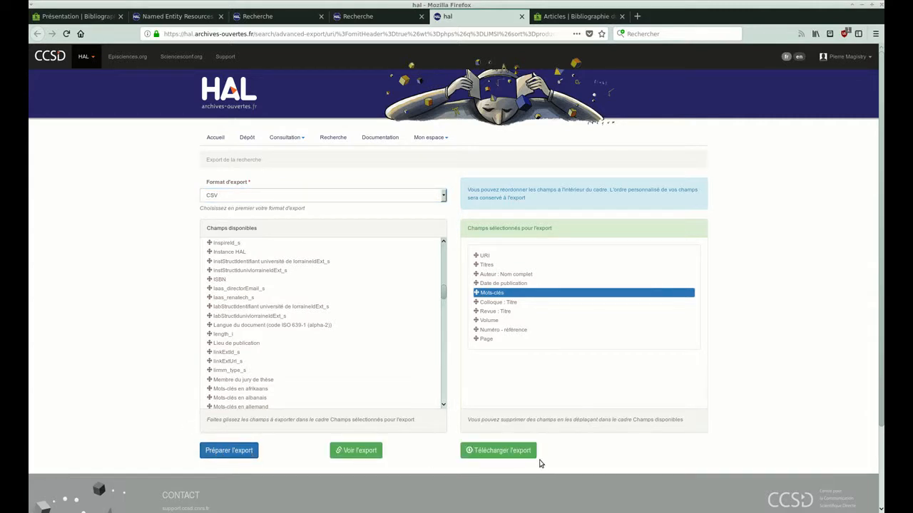
pyautogui.click(492, 457)
pyautogui.click(692, 321)
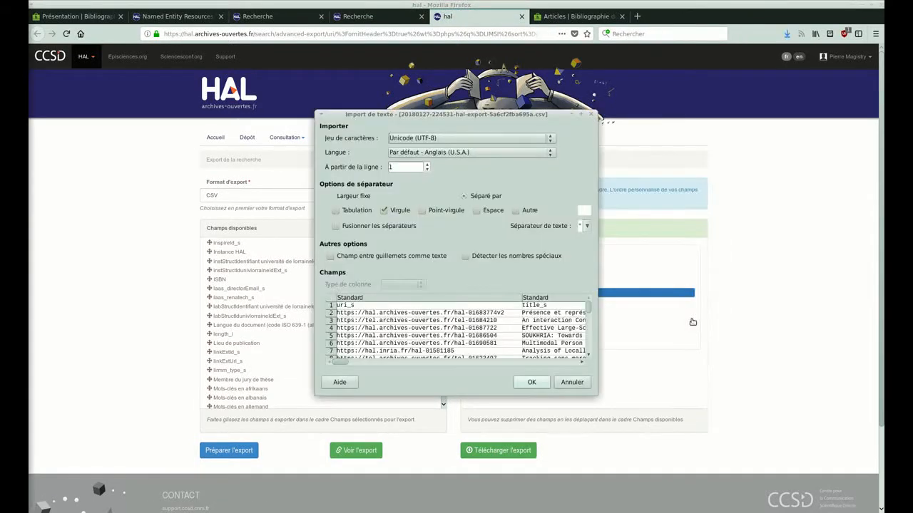
pyautogui.click(533, 383)
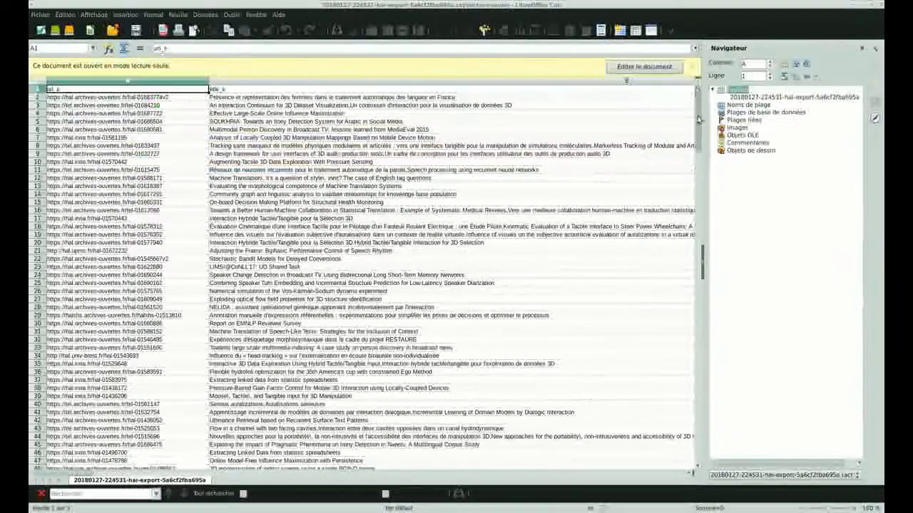
# Look over the exported publications and select the entire sheet.
pyautogui.scroll(-6, 485, 296)
pyautogui.scroll(5, 485, 297)
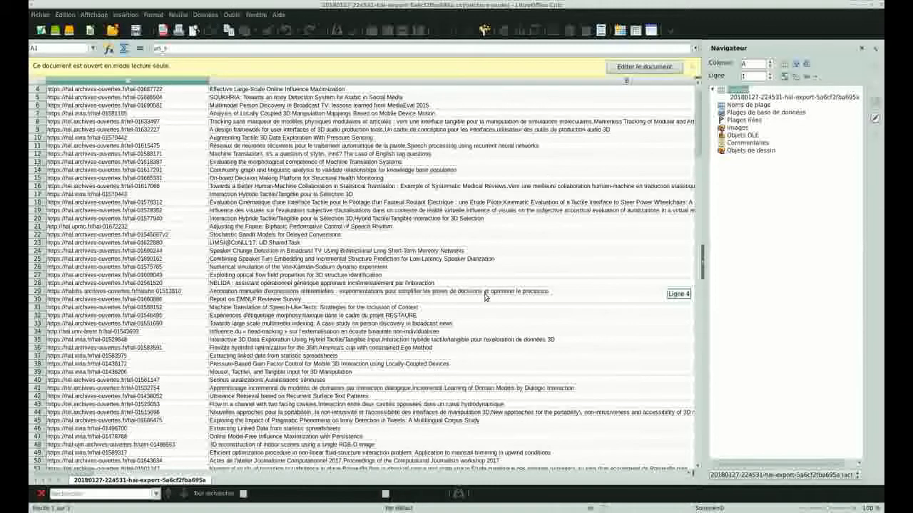
pyautogui.scroll(1, 486, 297)
pyautogui.moveTo(81, 472); pyautogui.dragTo(159, 485)
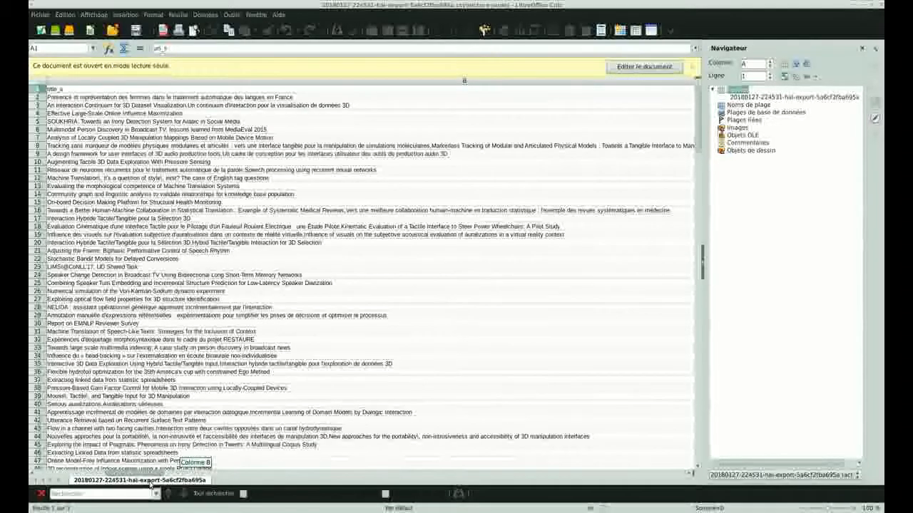
pyautogui.click(536, 347)
pyautogui.hotkey('ctrl', 'a')
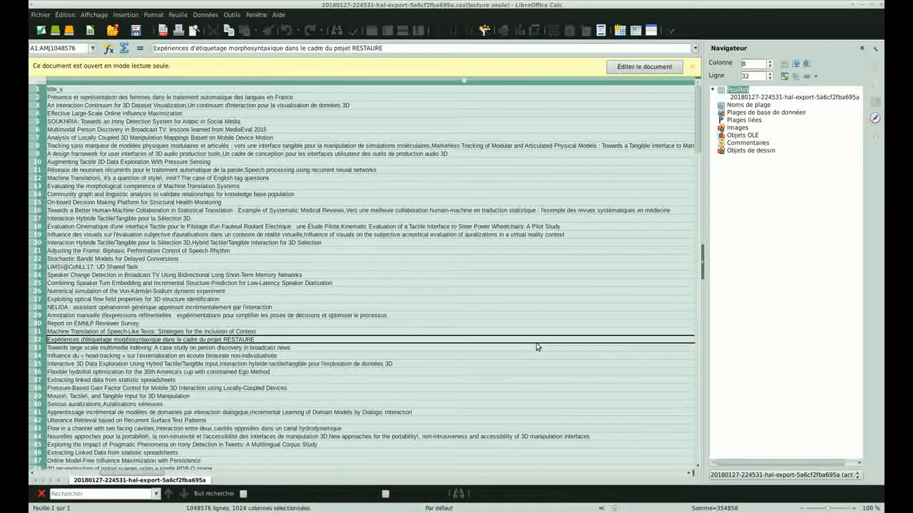
# Switch to Firefox, load the exported publication data into the folder's Articles spreadsheet and check the rows.
pyautogui.hotkey('alt', 'Tab')
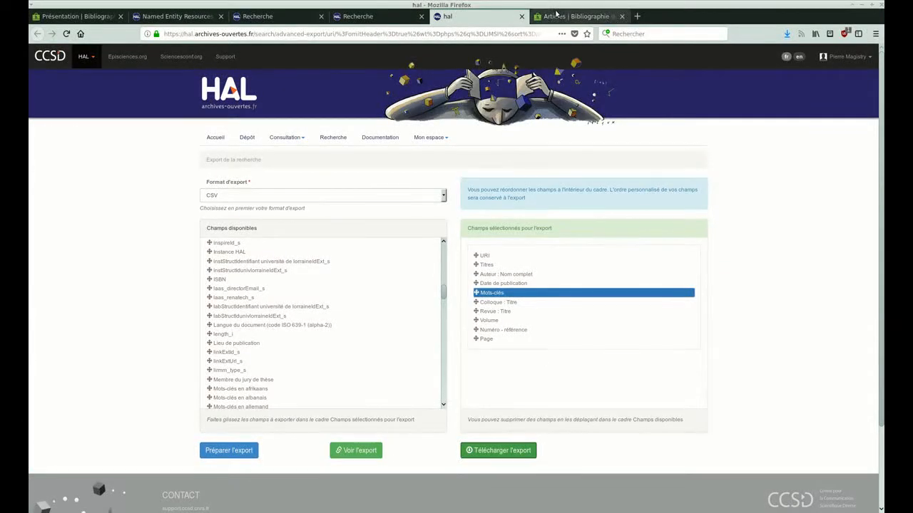
pyautogui.click(556, 15)
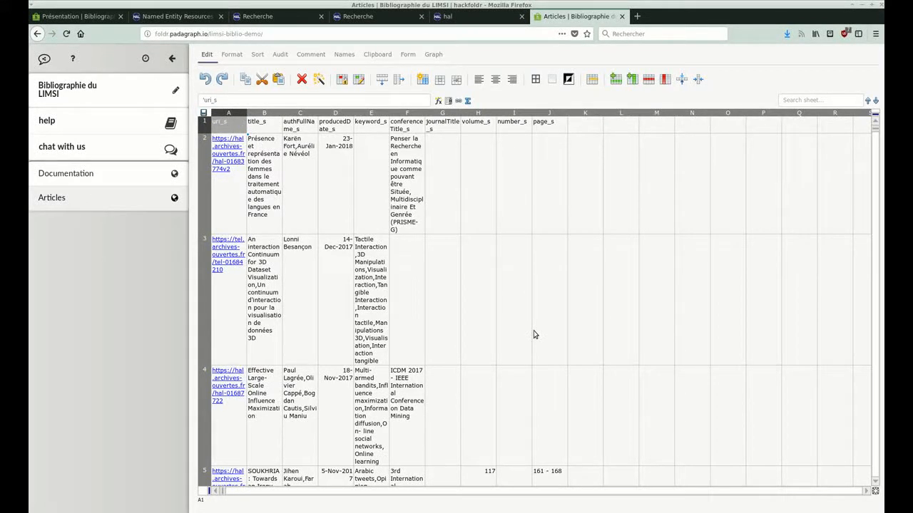
pyautogui.scroll(-3, 489, 343)
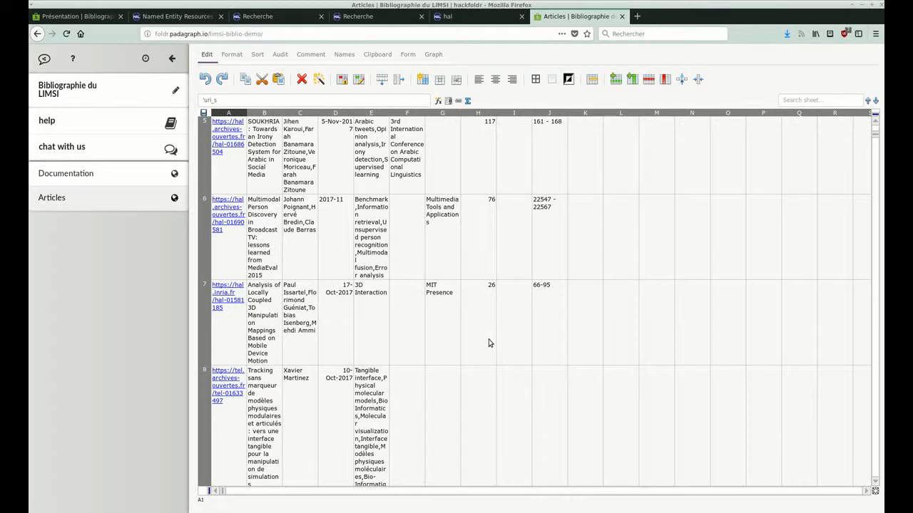
# View the presentation slide on converting the data into a Padagraph calc and return to the Articles spreadsheet.
pyautogui.click(63, 15)
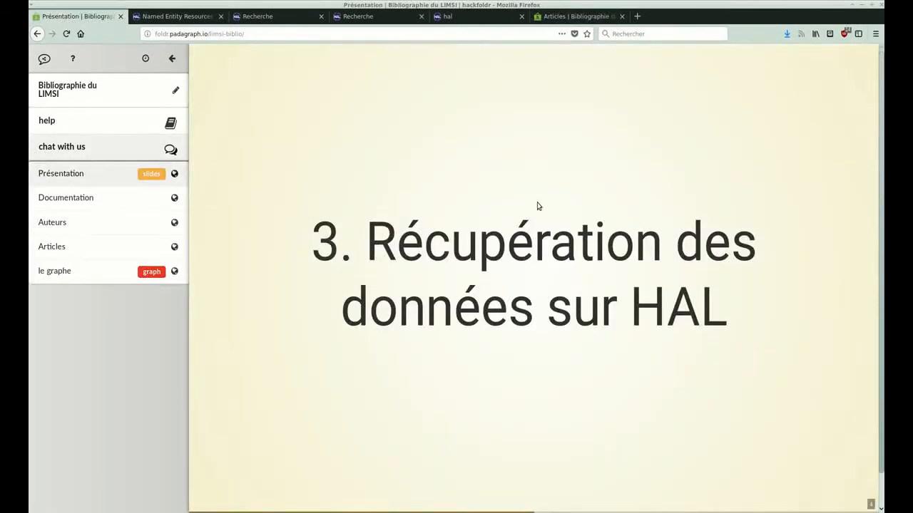
pyautogui.press('Right')
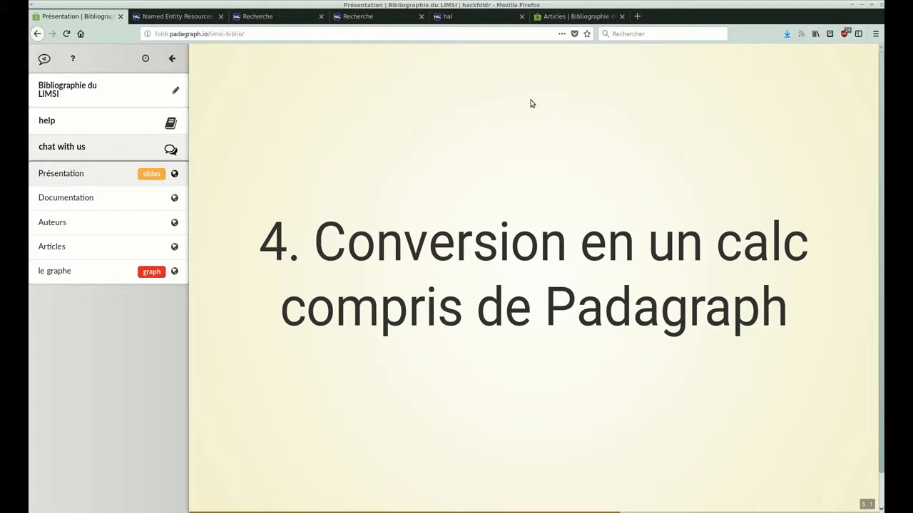
pyautogui.click(557, 18)
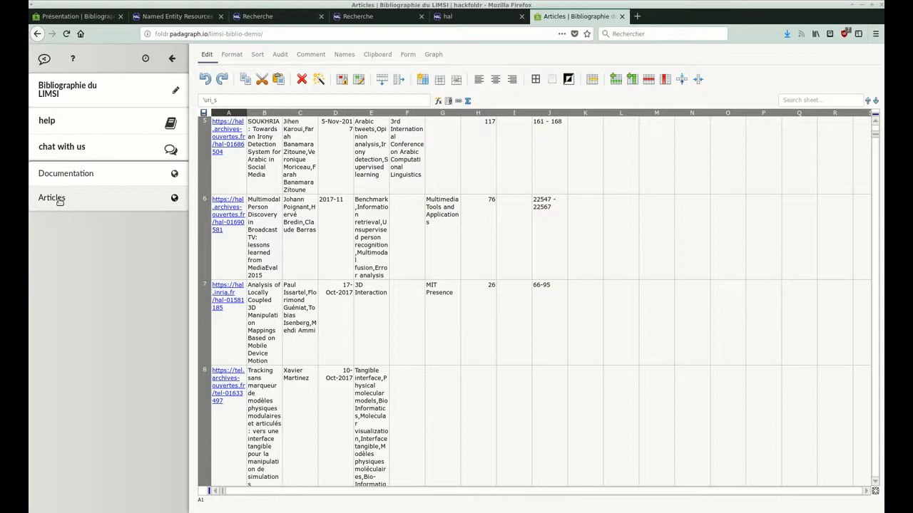
pyautogui.scroll(5, 300, 224)
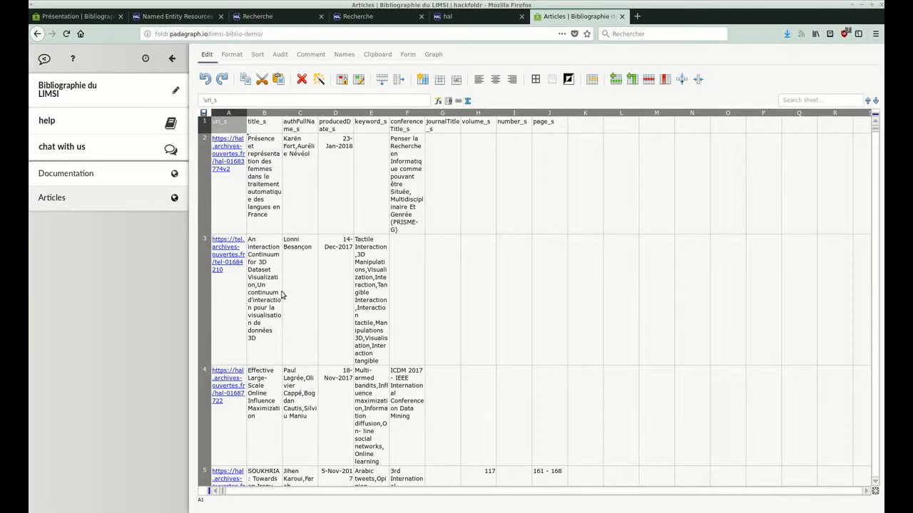
pyautogui.click(229, 101)
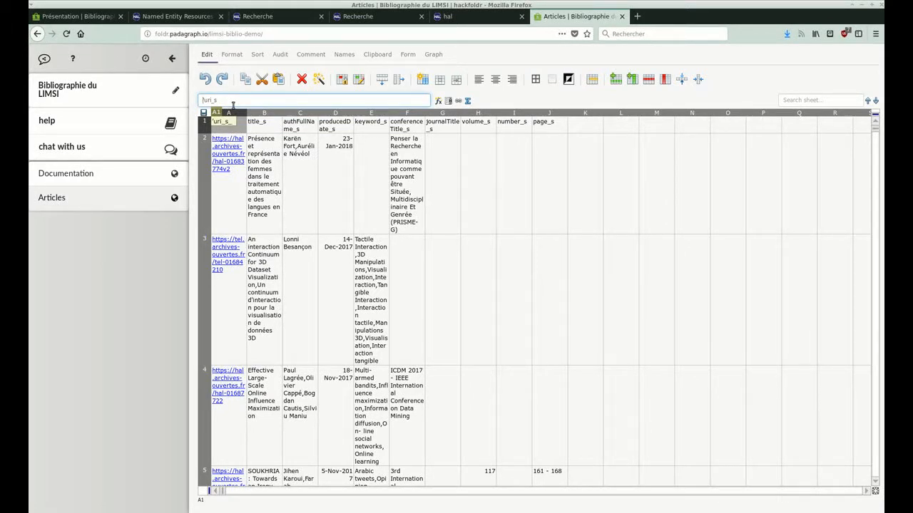
pyautogui.write('@Publications:')
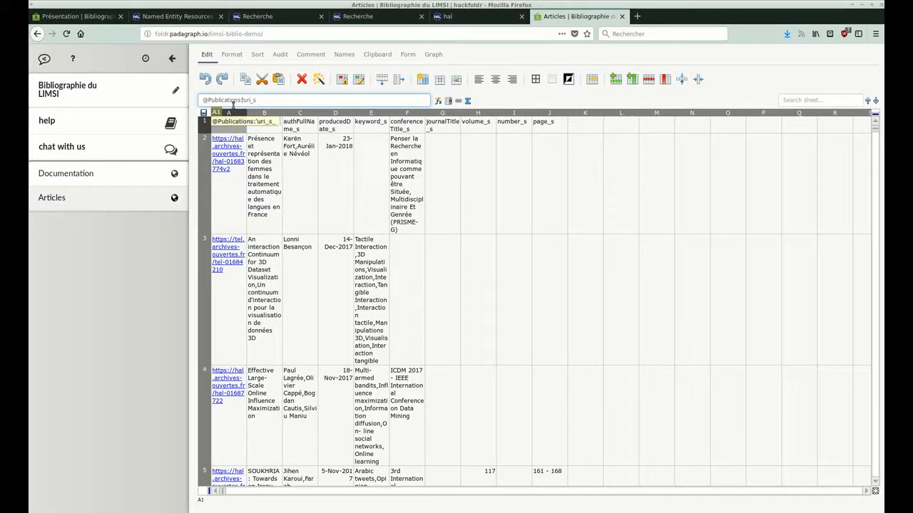
pyautogui.press('Delete')
pyautogui.write('#')
pyautogui.press('BackSpace')
pyautogui.press('BackSpace')
pyautogui.press('Return')
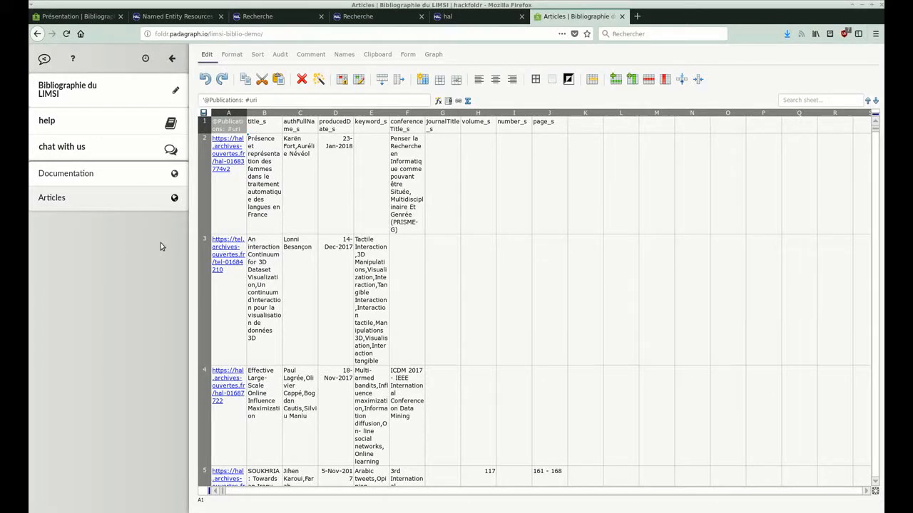
# Open the folder's index sheet for editing and add the title "Le graphe" in cell B6.
pyautogui.click(177, 92)
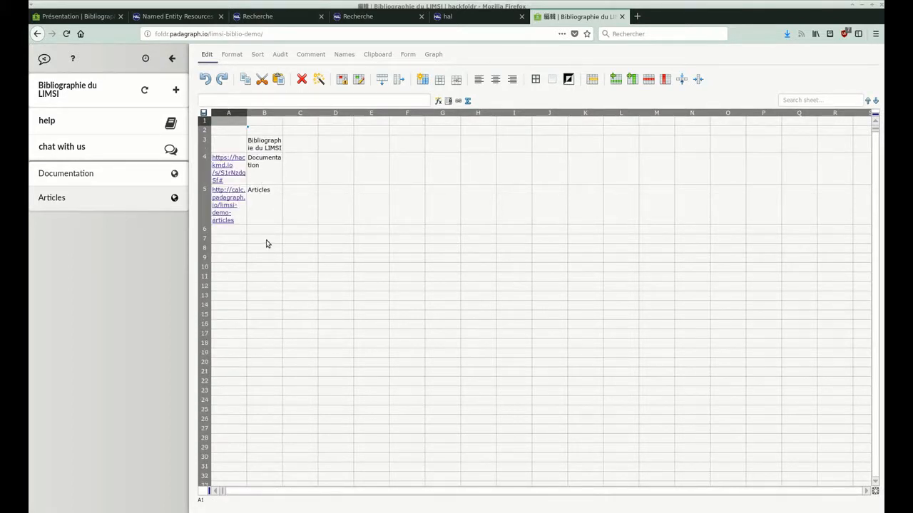
pyautogui.click(268, 234)
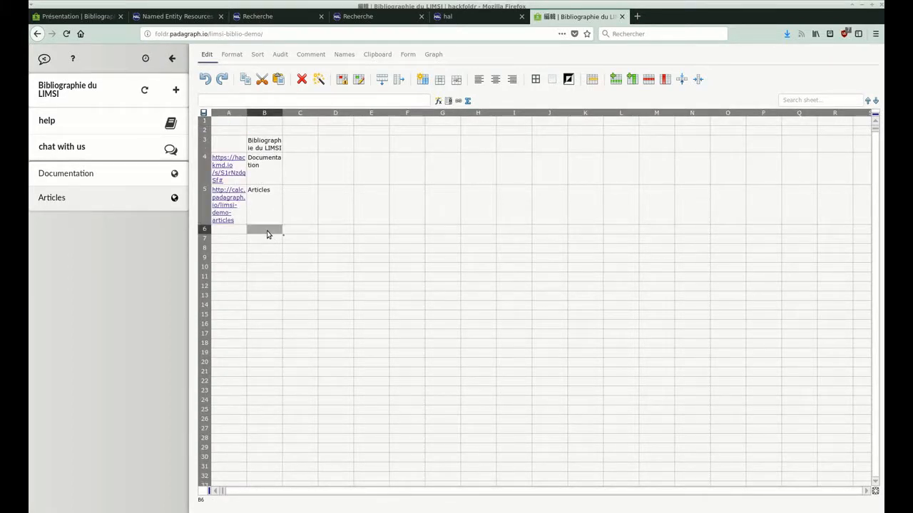
pyautogui.write('Le graphe')
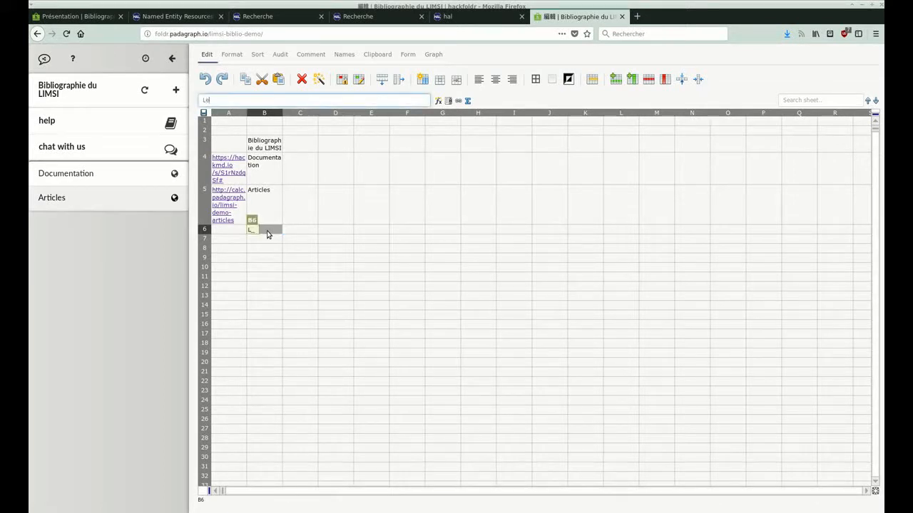
pyautogui.press('Return')
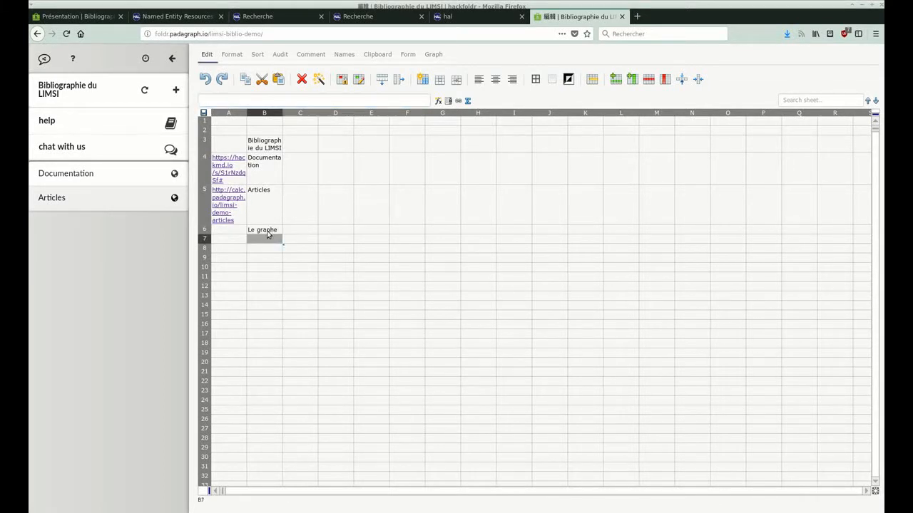
# Enter "PDG:biblilimsi" in cell C5, beside the Articles entry.
pyautogui.click(231, 233)
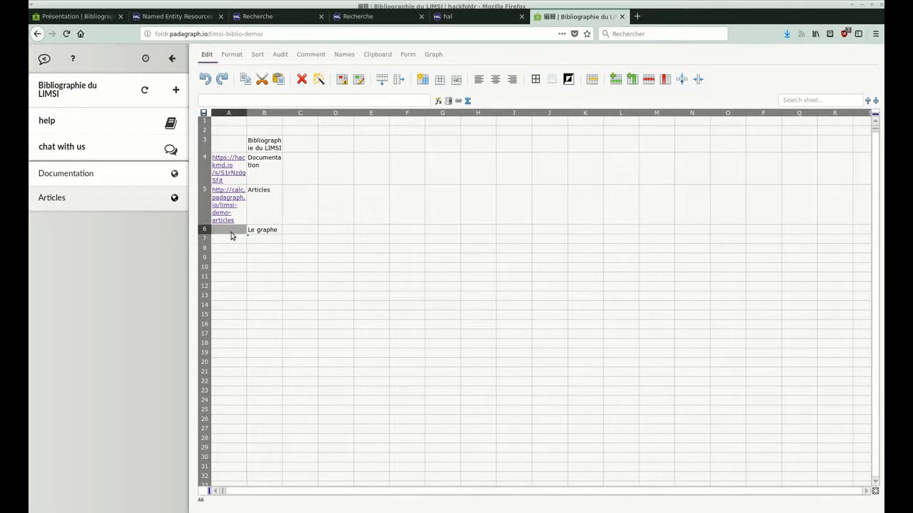
pyautogui.click(295, 207)
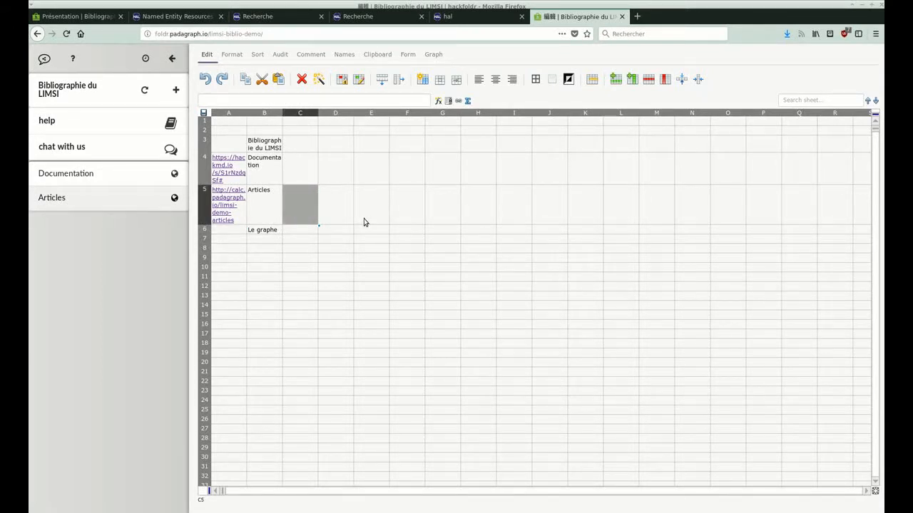
pyautogui.write('PD')
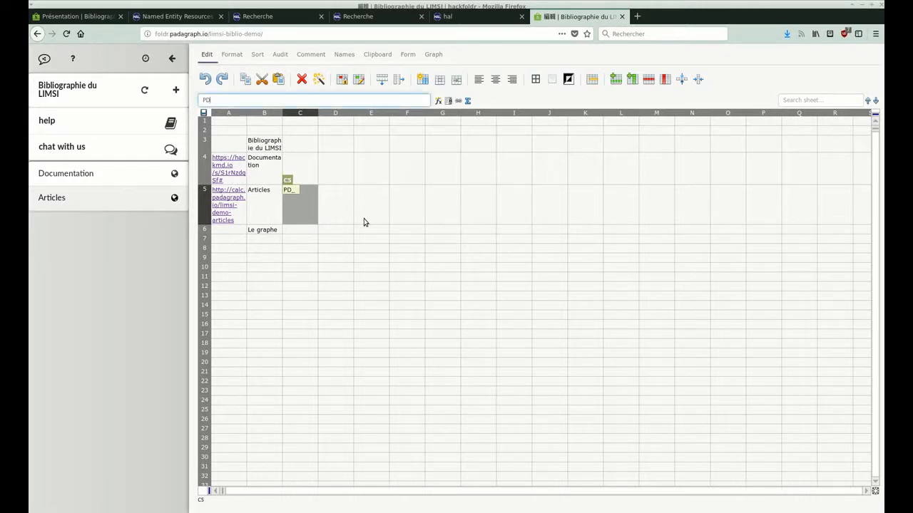
pyautogui.write('G:biblilimsi')
pyautogui.press('Return')
# Copy the graph reference from cell C5 into cell A6 as the address of the "Le graphe" entry.
pyautogui.press('Up')
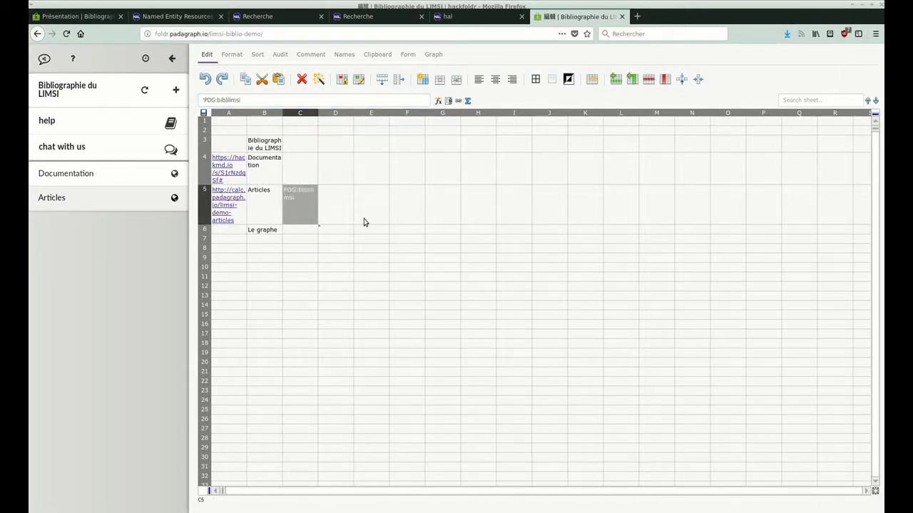
pyautogui.press('Down')
pyautogui.press('Left')
pyautogui.press('Left')
pyautogui.press('Right')
pyautogui.press('Up')
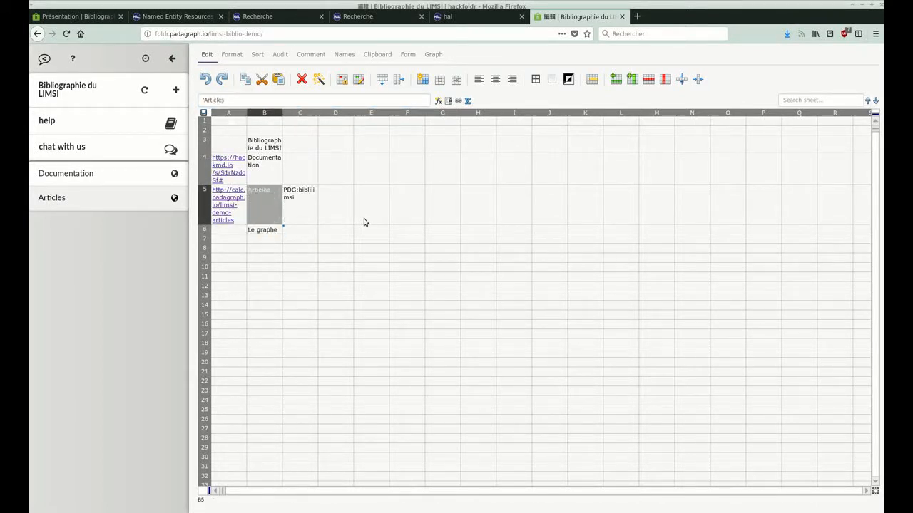
pyautogui.press('Right')
pyautogui.press('Down')
pyautogui.press('Left')
pyautogui.press('Left')
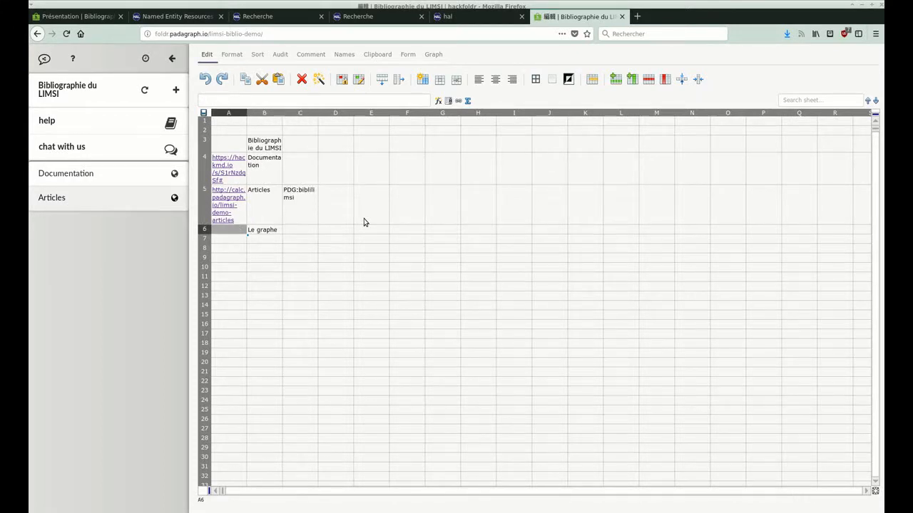
pyautogui.write('PDG:bibllimsi')
pyautogui.press('Down')
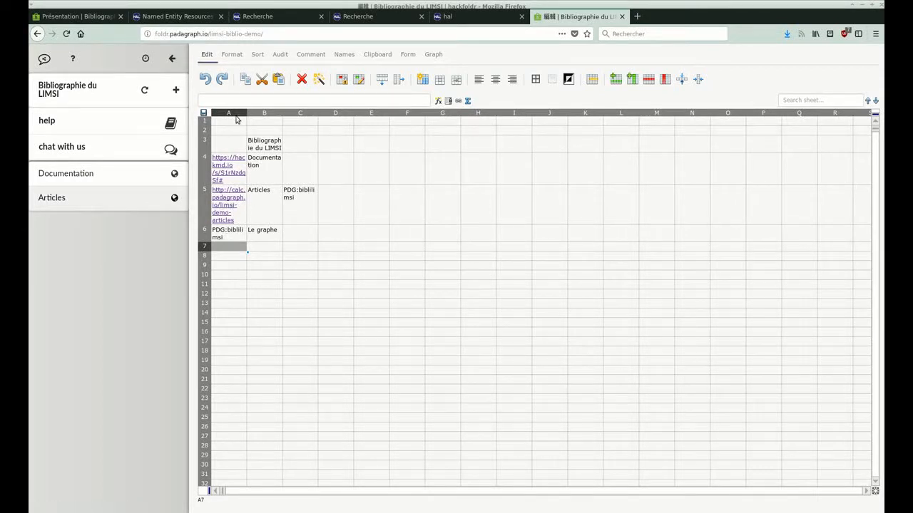
# Reload the folder, open the "Le graphe" entry and display the details of one publication node.
pyautogui.click(67, 33)
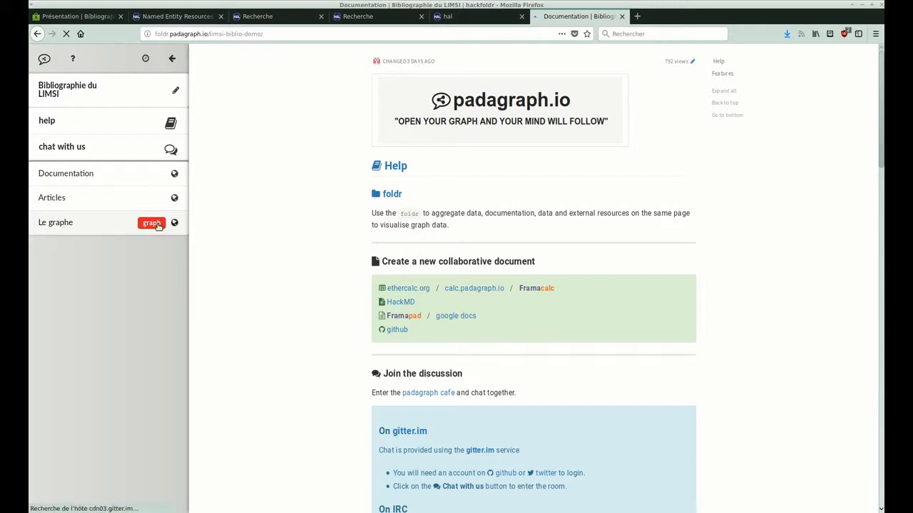
pyautogui.click(104, 233)
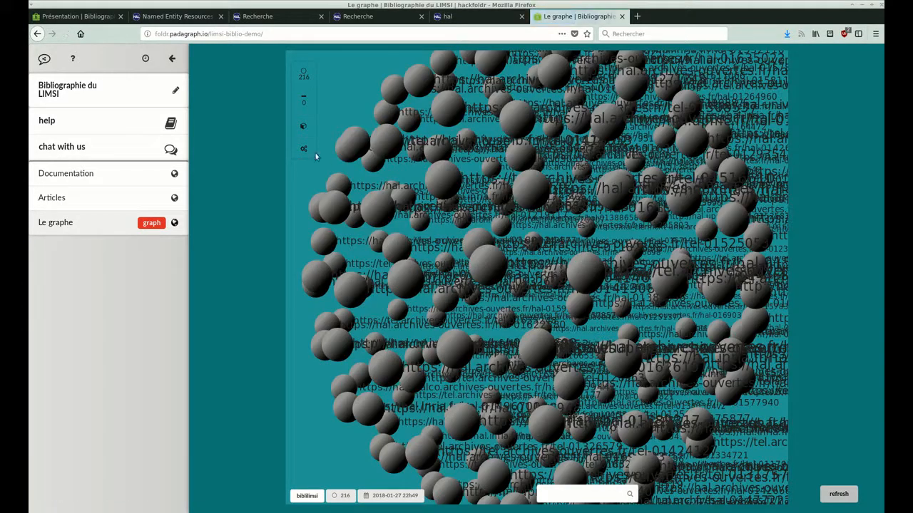
pyautogui.moveTo(354, 89); pyautogui.dragTo(397, 141)
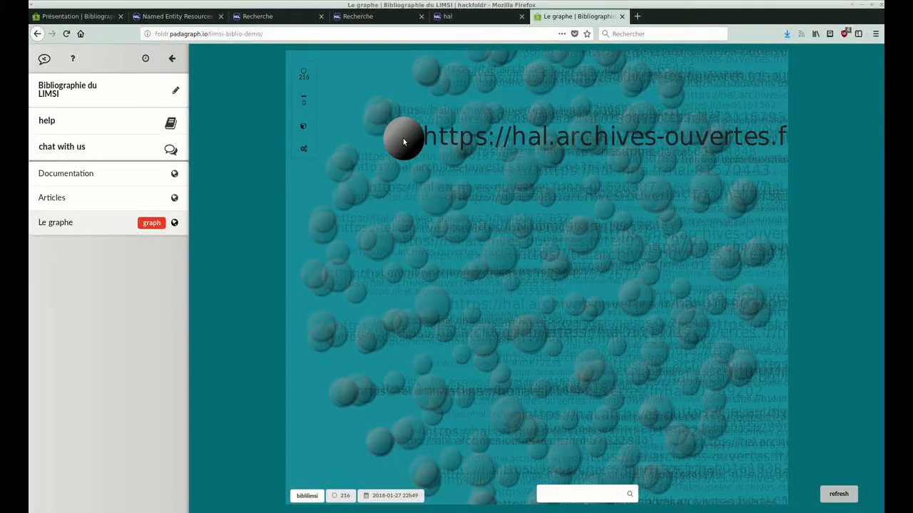
pyautogui.click(403, 141)
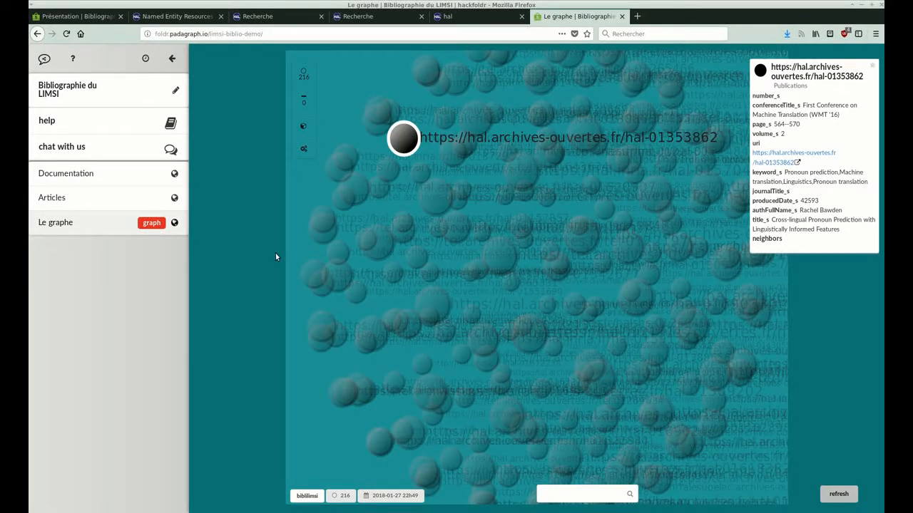
# In the Articles spreadsheet, insert a column before title_s and enter "label" as its header in B1.
pyautogui.click(65, 203)
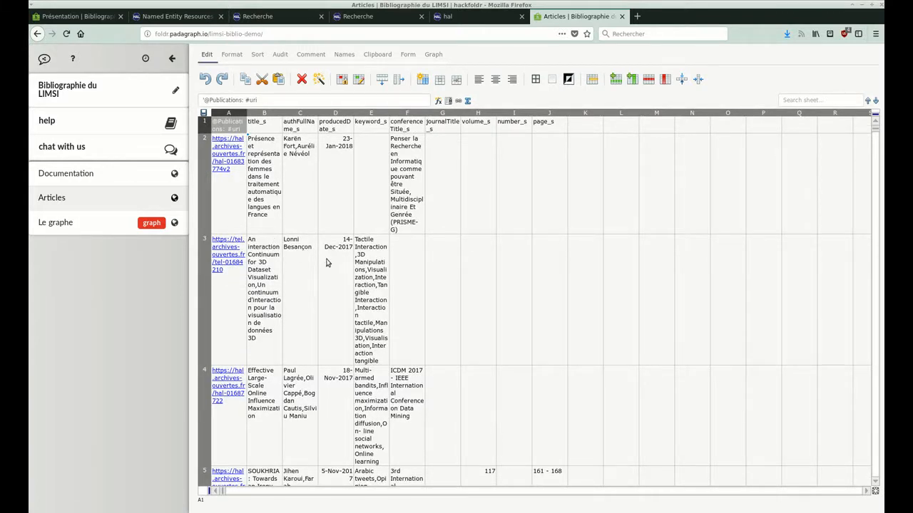
pyautogui.click(488, 224)
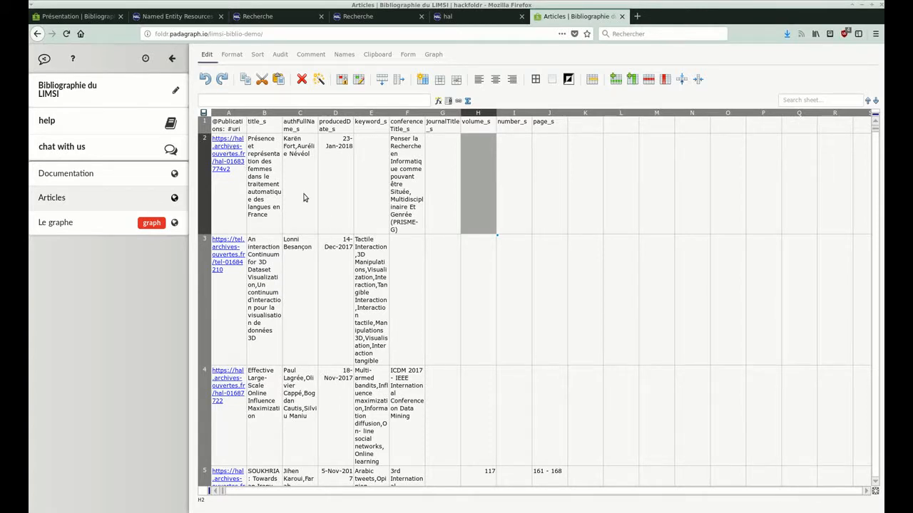
pyautogui.click(263, 126)
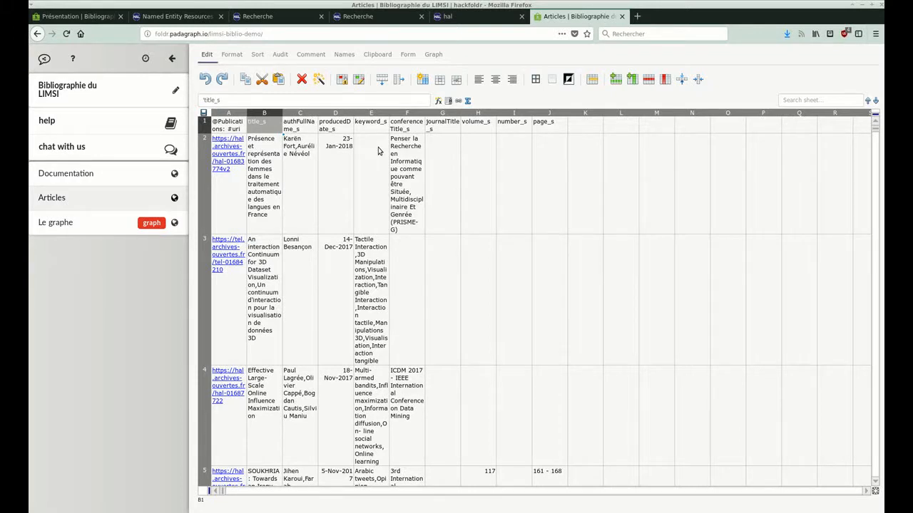
pyautogui.click(633, 80)
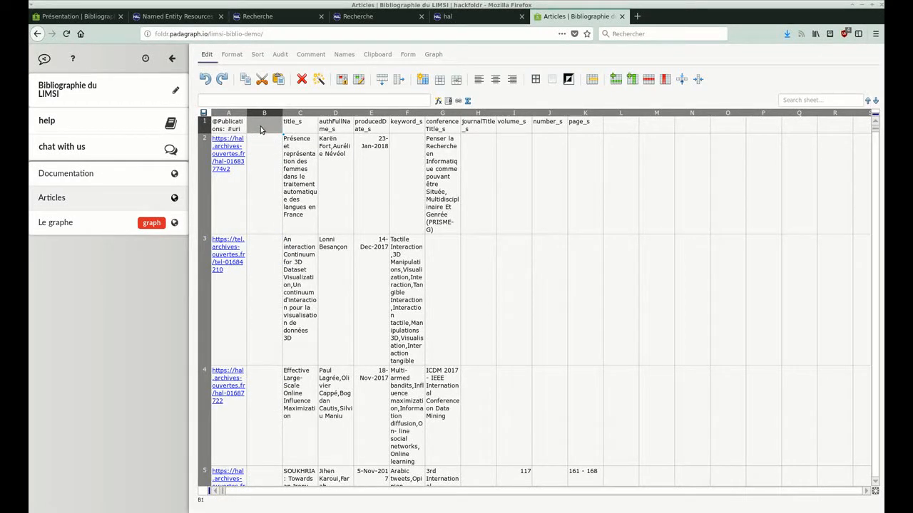
pyautogui.write('label_')
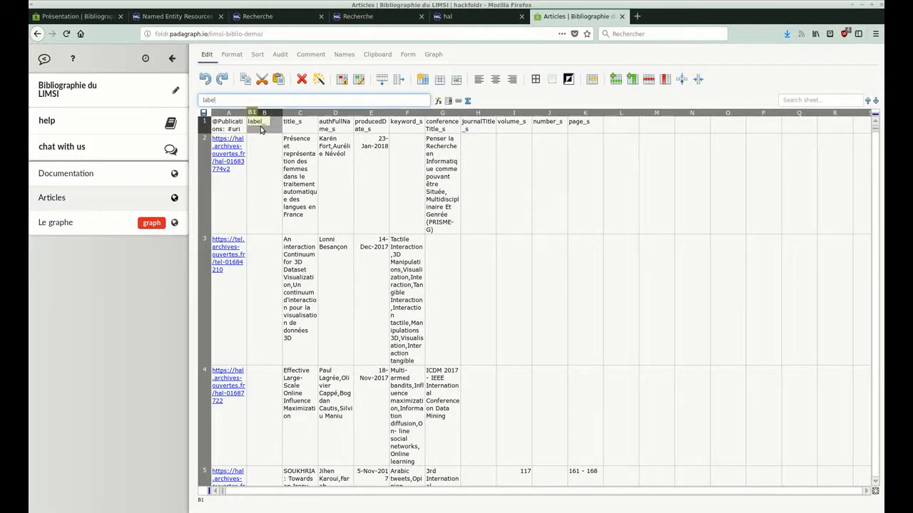
pyautogui.press('Return')
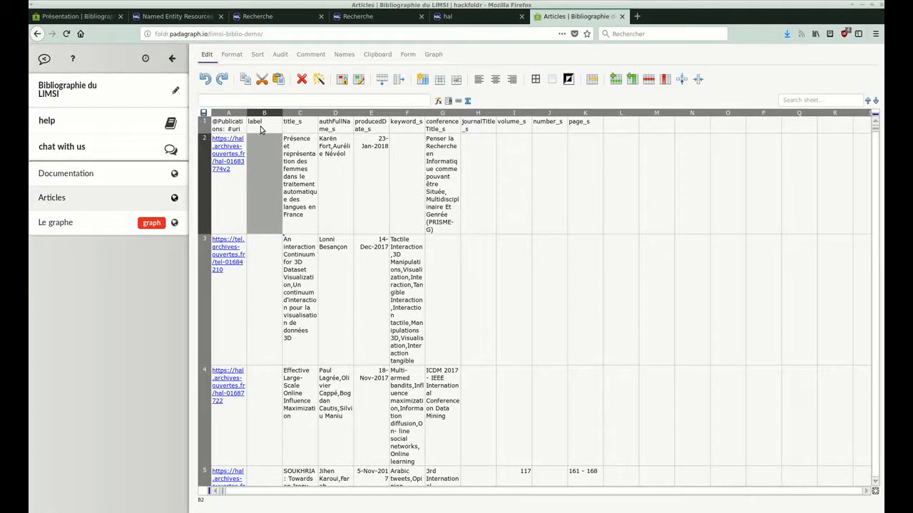
# Enter the formula =LEFT(C2,25) in cell B2 to build the label from the first 25 characters of the title.
pyautogui.press('Down')
pyautogui.press('Up')
pyautogui.click(439, 102)
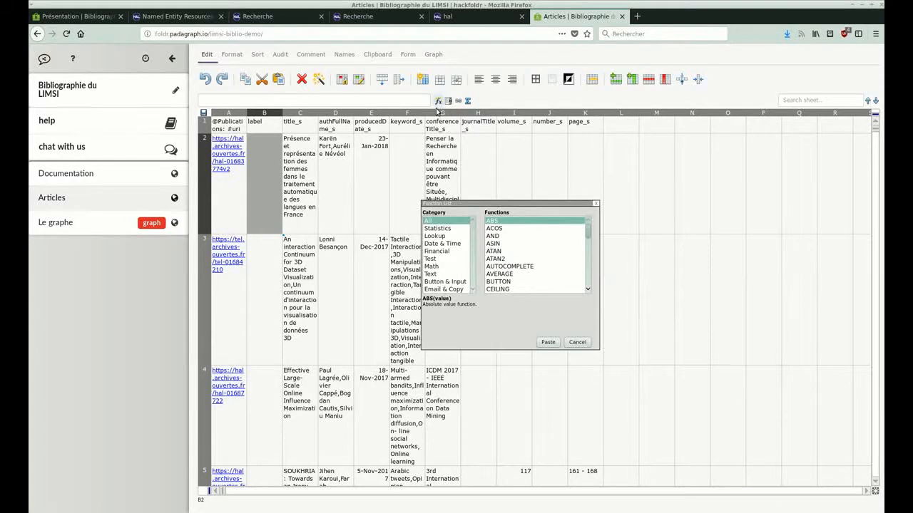
pyautogui.click(430, 274)
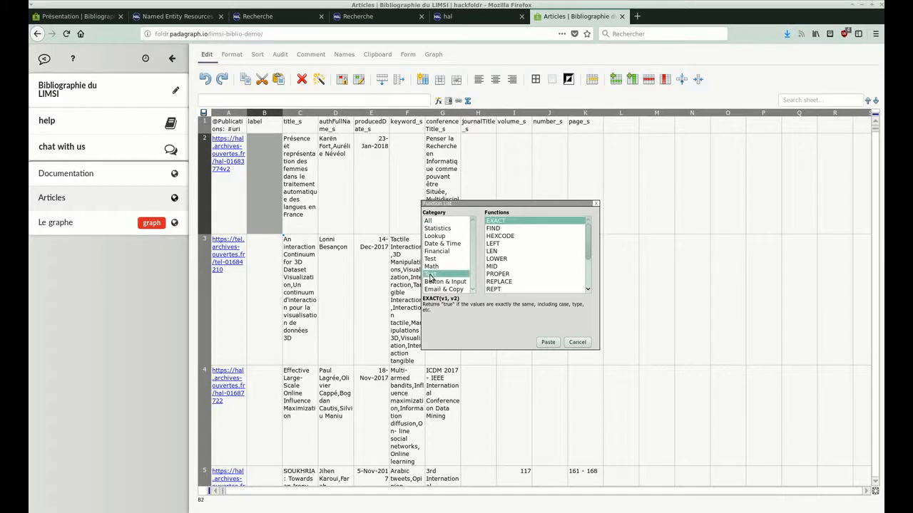
pyautogui.scroll(-3, 519, 266)
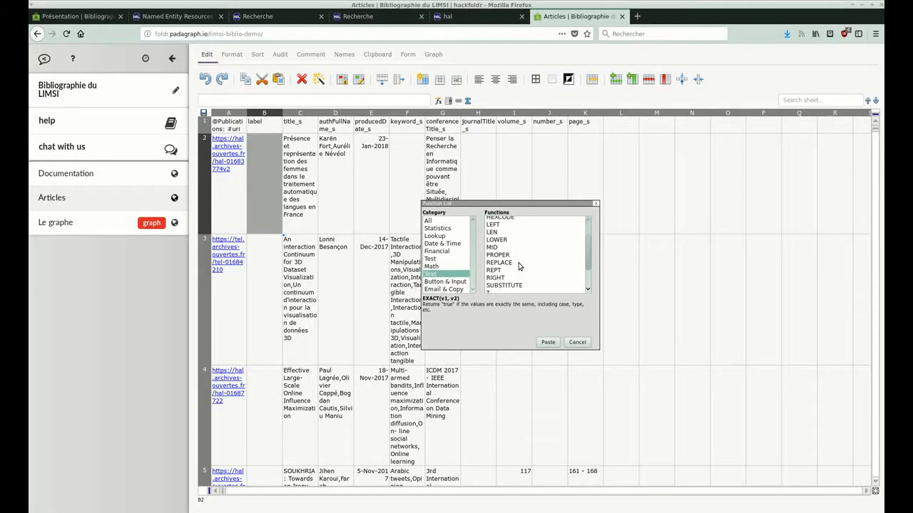
pyautogui.scroll(3, 518, 267)
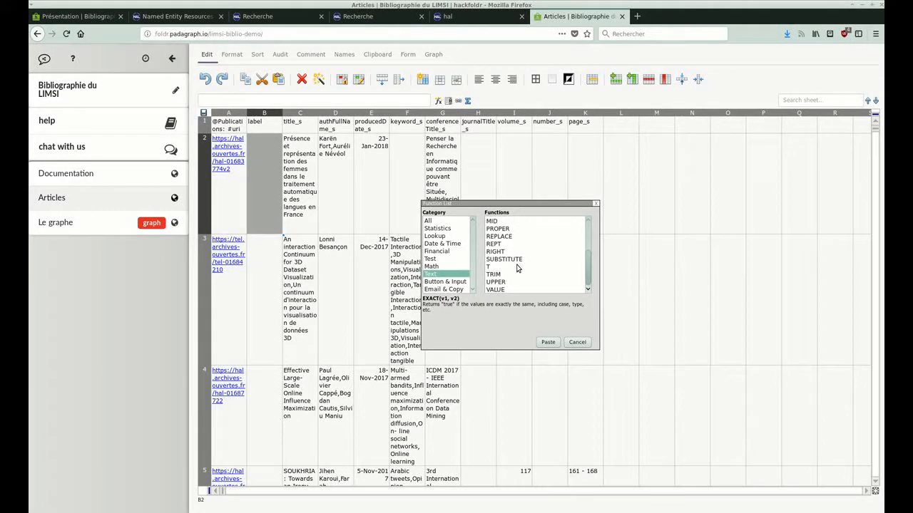
pyautogui.click(500, 242)
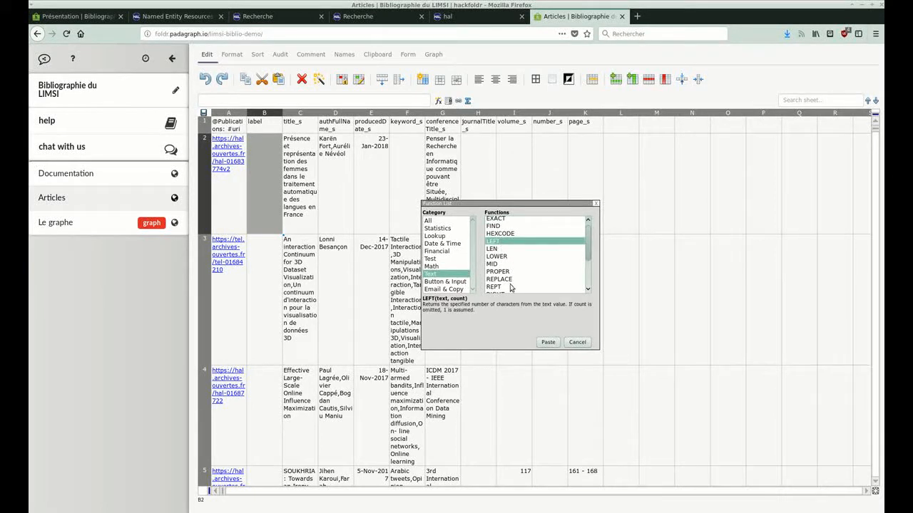
pyautogui.click(549, 343)
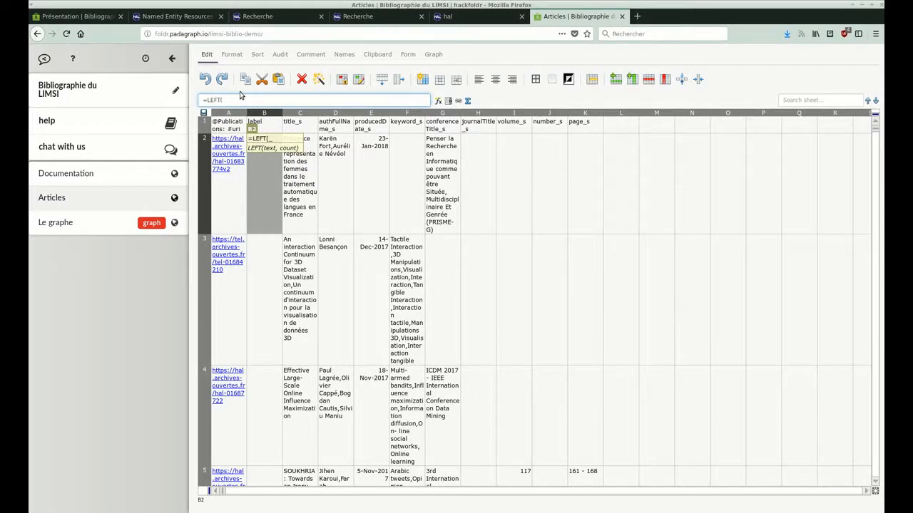
pyautogui.click(293, 169)
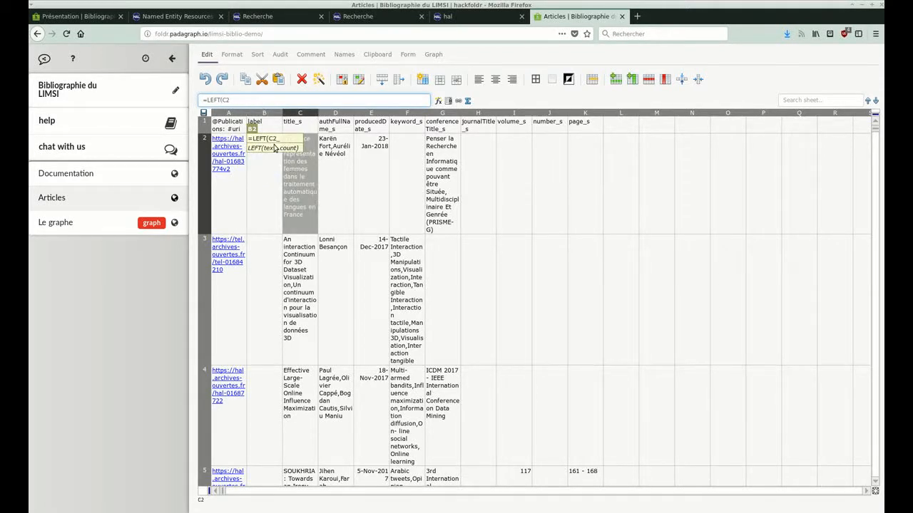
pyautogui.write(',25)')
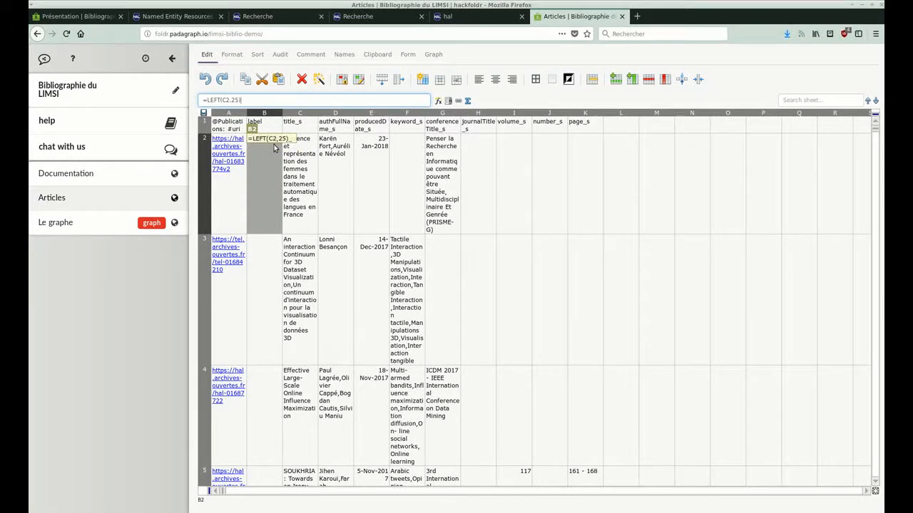
pyautogui.press('Return')
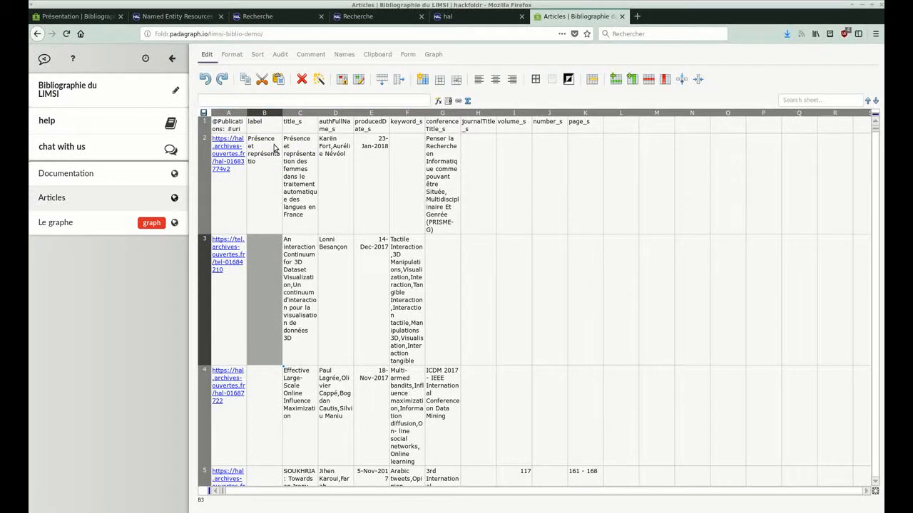
# Fill the label formula down from B2 to B217 and check the labels back up to the header row.
pyautogui.click(274, 169)
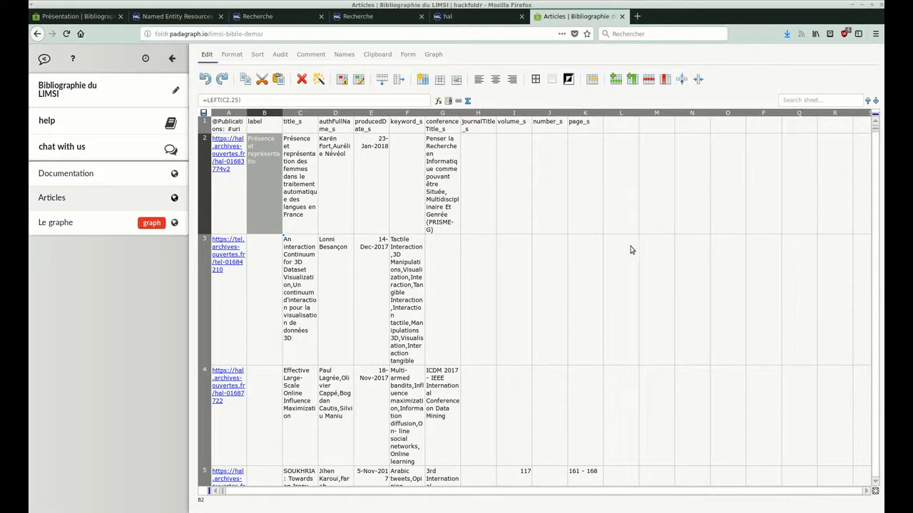
pyautogui.moveTo(874, 133); pyautogui.dragTo(881, 508)
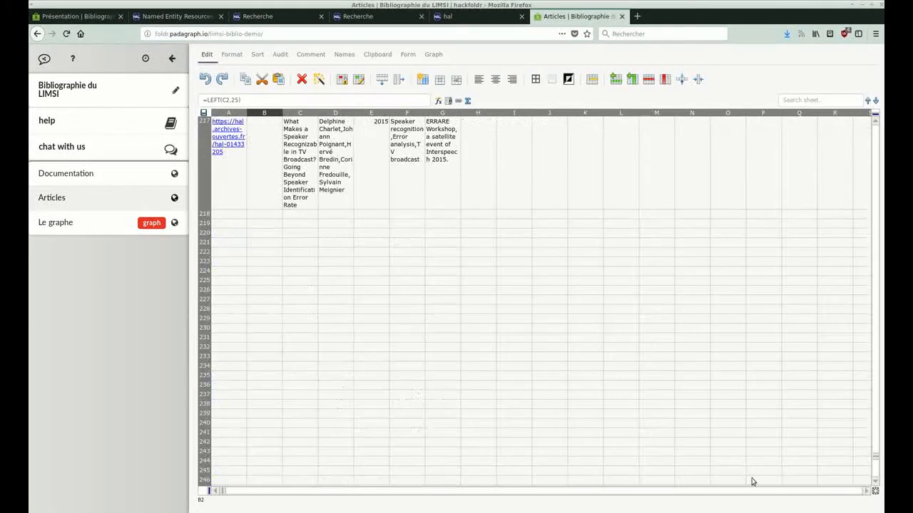
pyautogui.keyDown('shift'); pyautogui.click(265, 172); pyautogui.keyUp('shift')
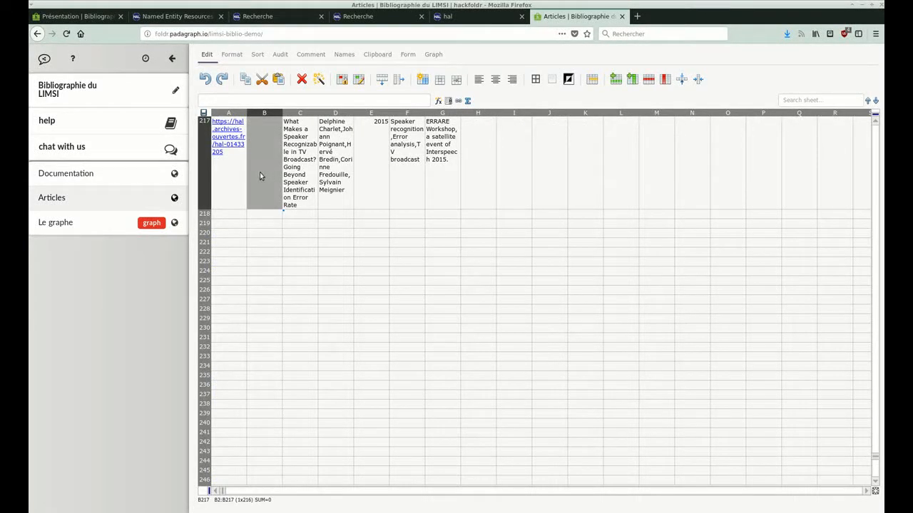
pyautogui.click(384, 83)
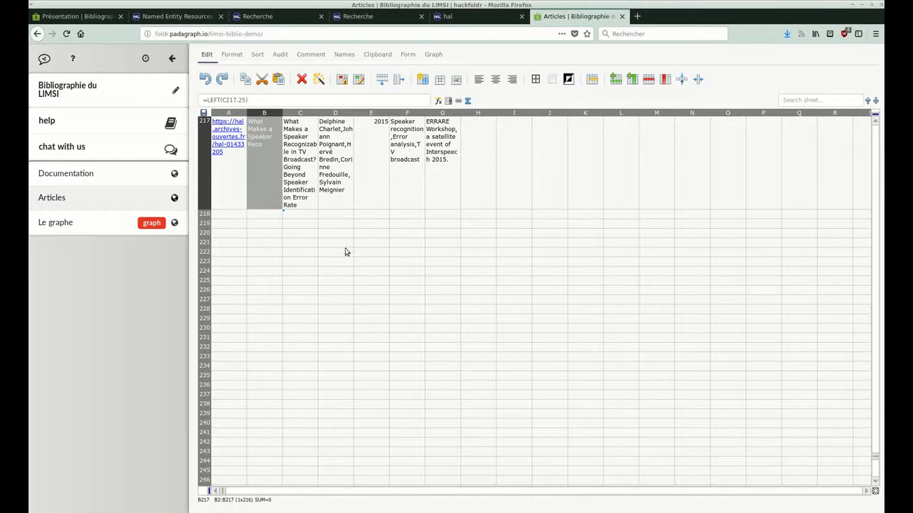
pyautogui.scroll(5, 343, 271)
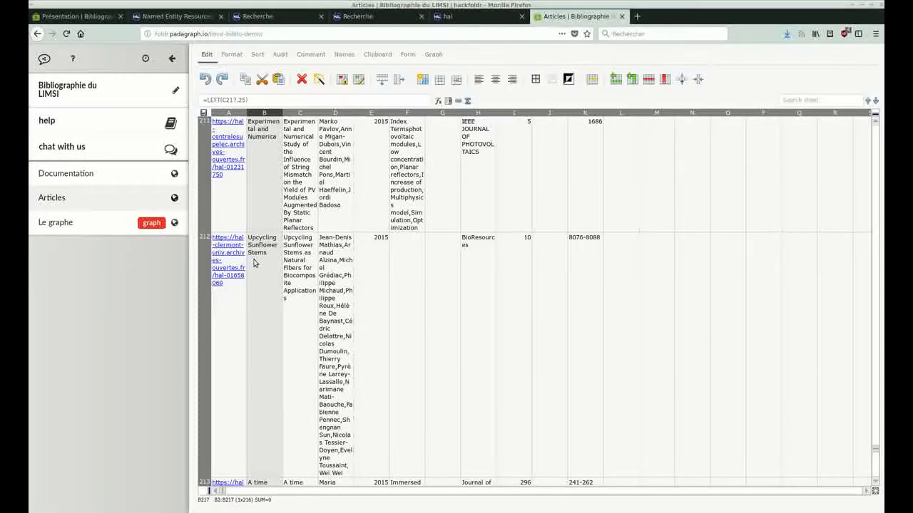
pyautogui.scroll(5, 256, 261)
pyautogui.scroll(10, 256, 261)
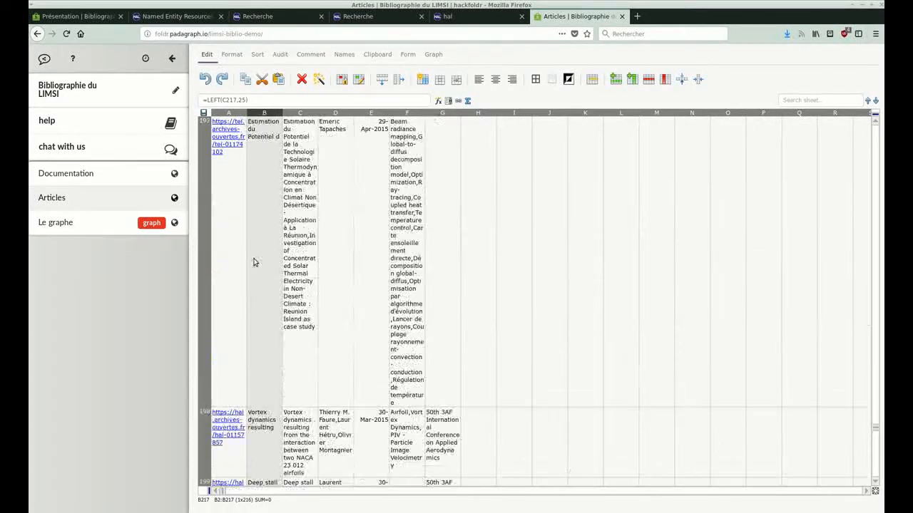
pyautogui.scroll(2, 254, 263)
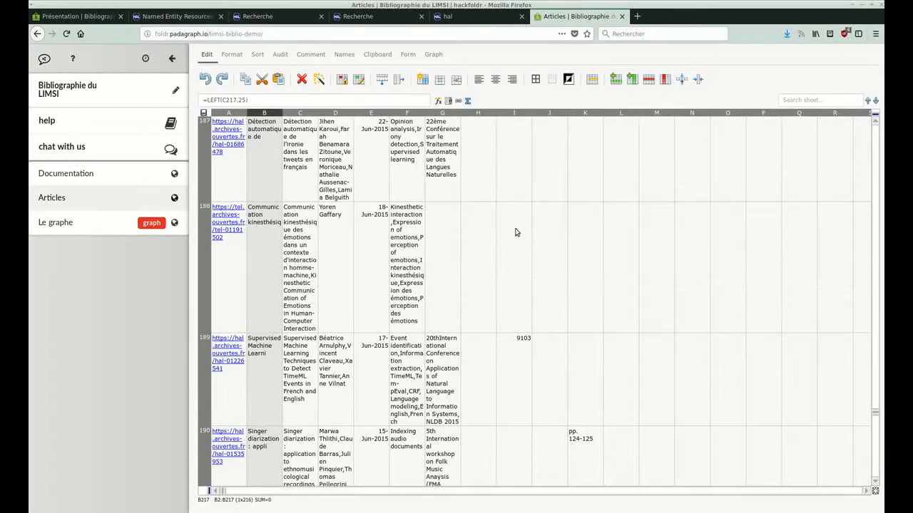
pyautogui.click(515, 234)
pyautogui.moveTo(879, 412); pyautogui.dragTo(877, 118)
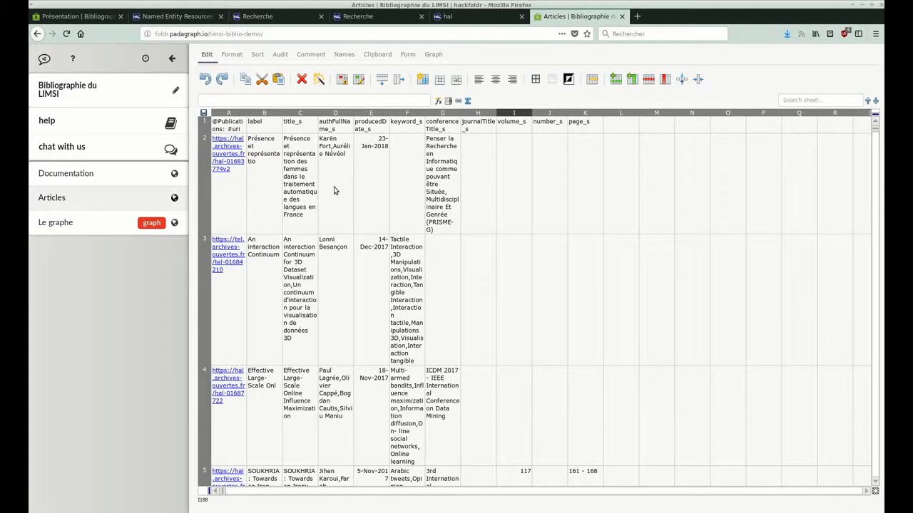
# Refresh the graph under "Le graphe" to load the new labels and select a publication node.
pyautogui.click(88, 229)
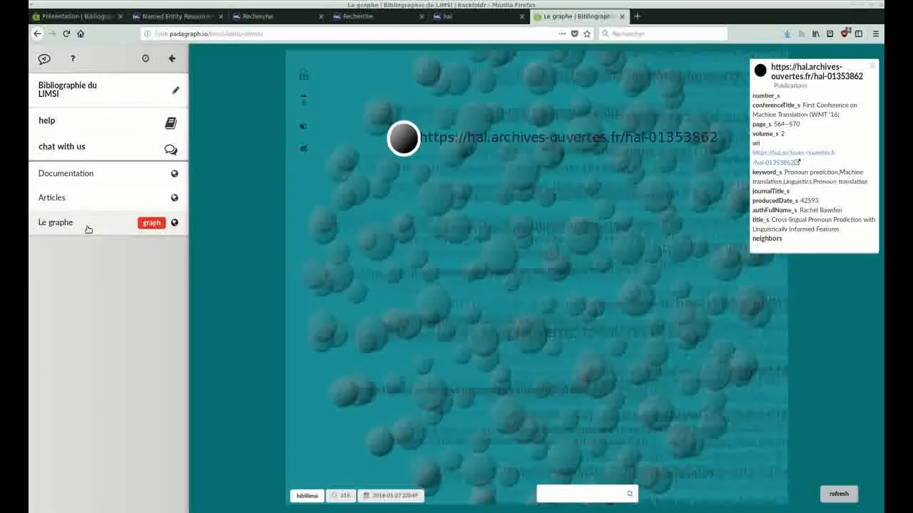
pyautogui.click(842, 495)
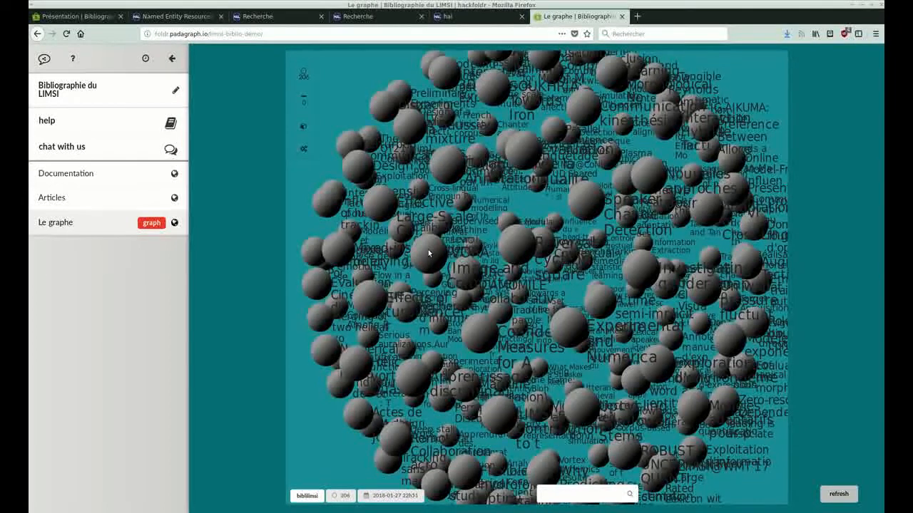
pyautogui.click(430, 254)
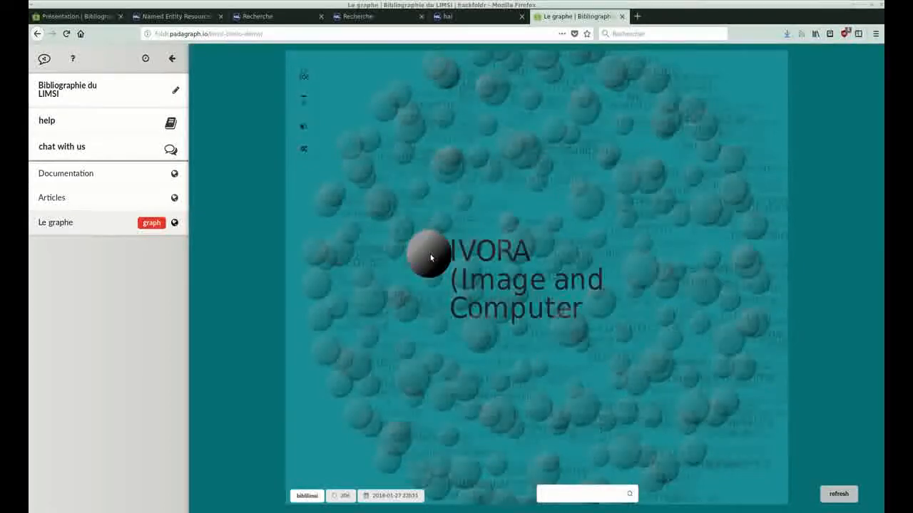
# Rename the authFullName_s header in cell D1 of the Articles spreadsheet to "auteurs".
pyautogui.click(69, 197)
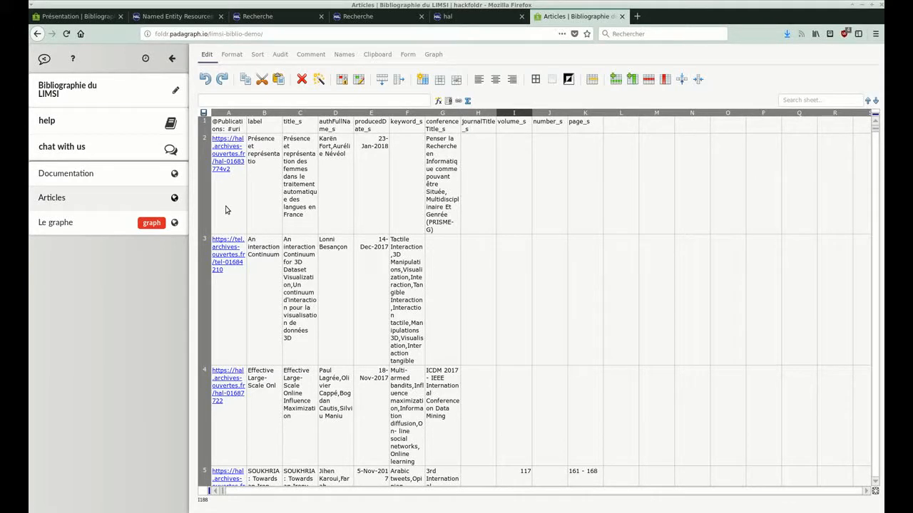
pyautogui.click(346, 129)
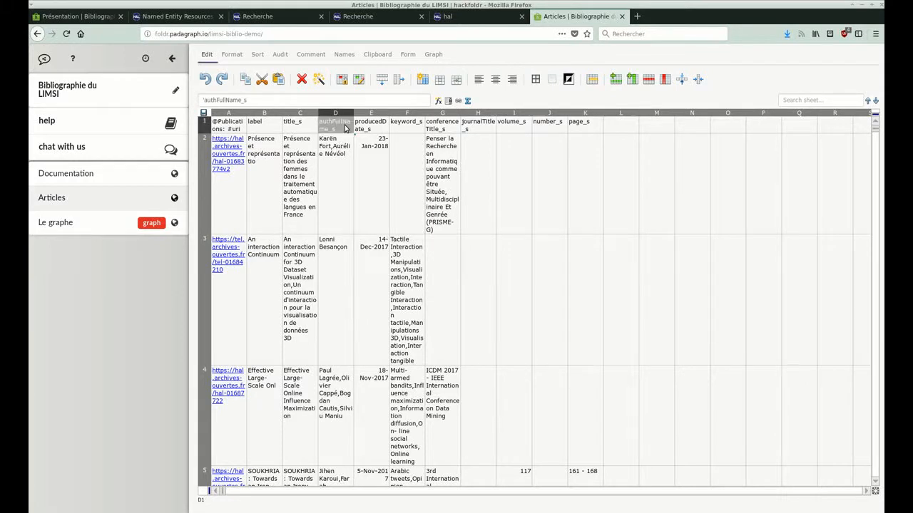
pyautogui.moveTo(269, 100); pyautogui.dragTo(192, 99)
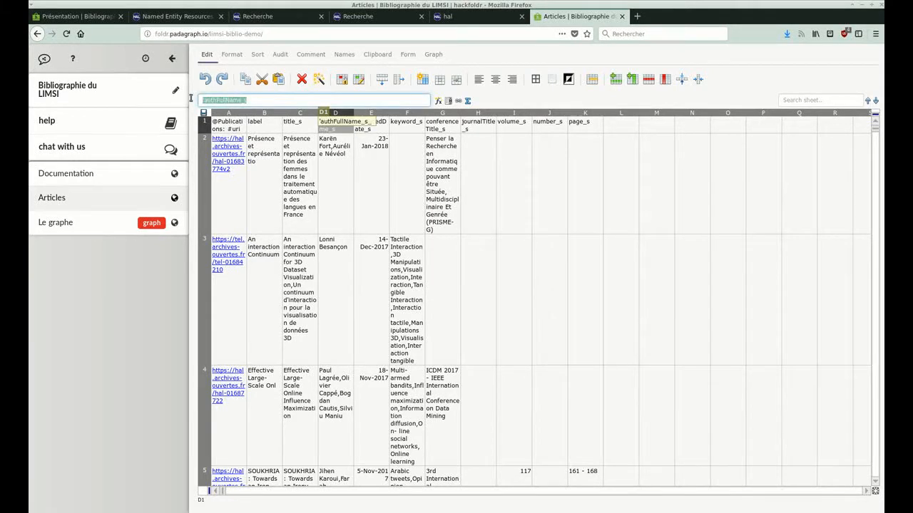
pyautogui.write('auteurs')
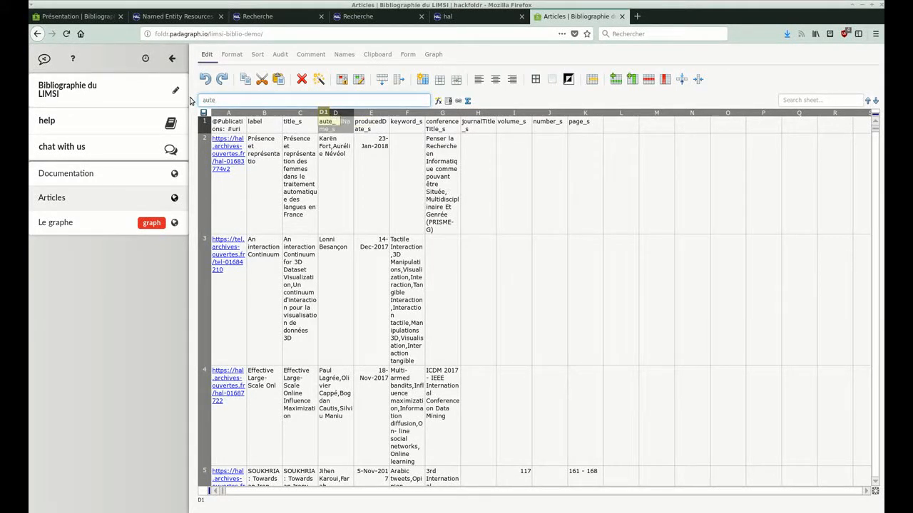
pyautogui.press('Return')
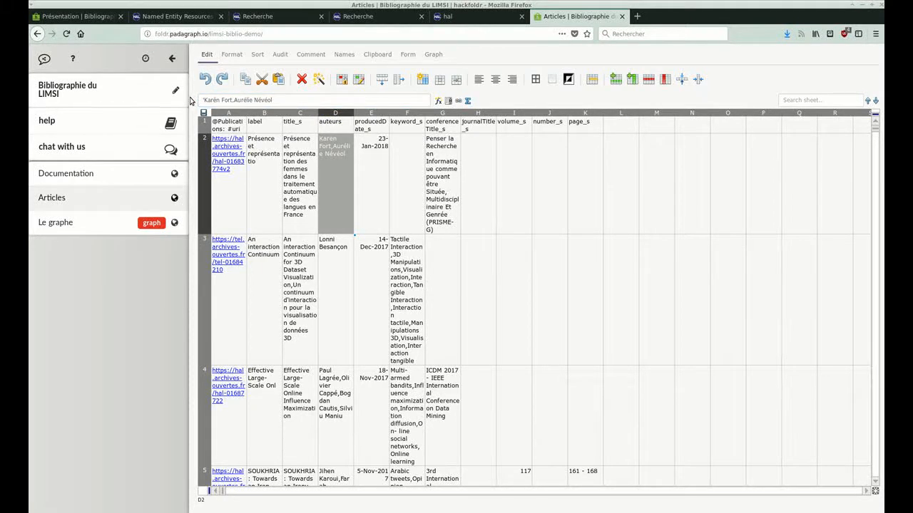
# Examine the comma-separated author lists in the first rows of the auteurs column.
pyautogui.click(340, 281)
pyautogui.scroll(-3, 340, 279)
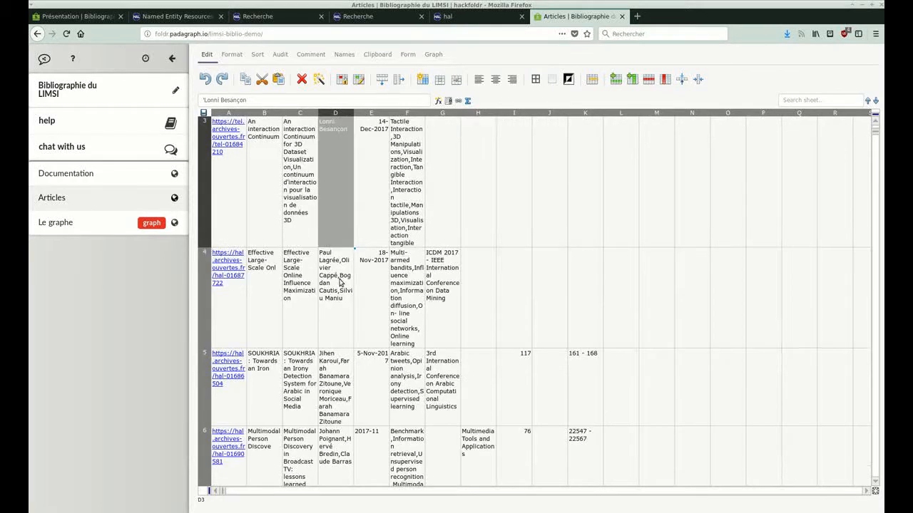
pyautogui.click(342, 319)
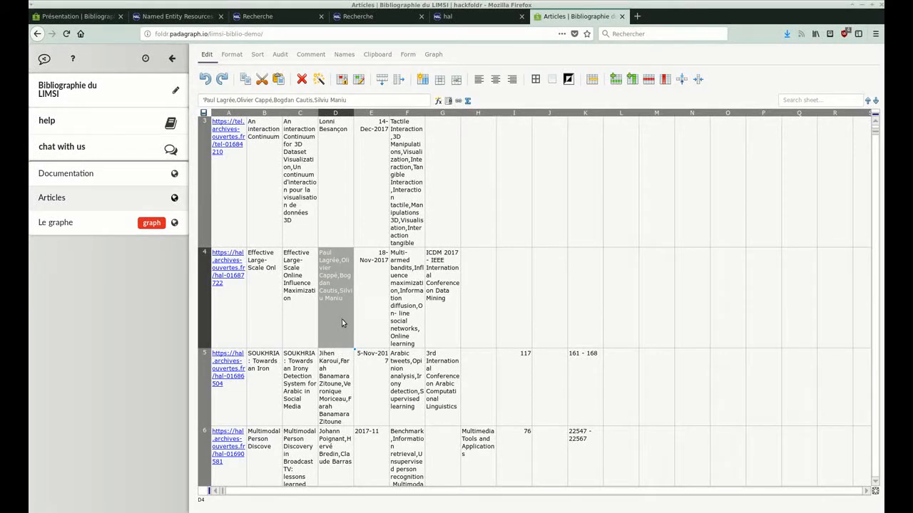
pyautogui.scroll(5, 342, 319)
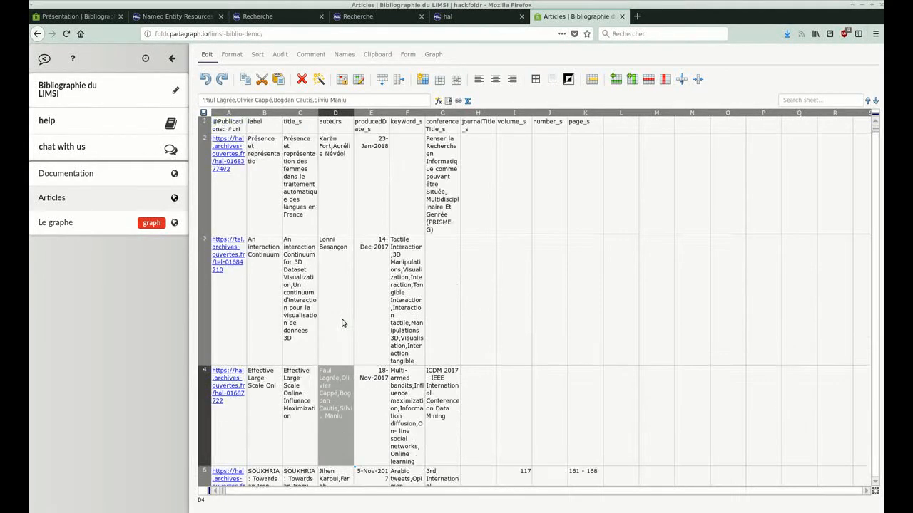
pyautogui.click(333, 199)
pyautogui.scroll(-3, 336, 285)
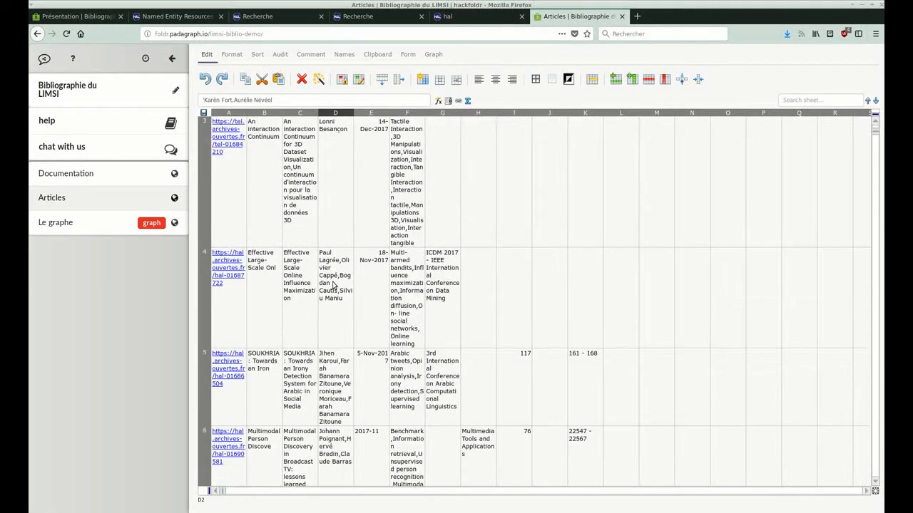
# Replace the leading apostrophe of the author list in cell D4 with a plus sign.
pyautogui.click(325, 322)
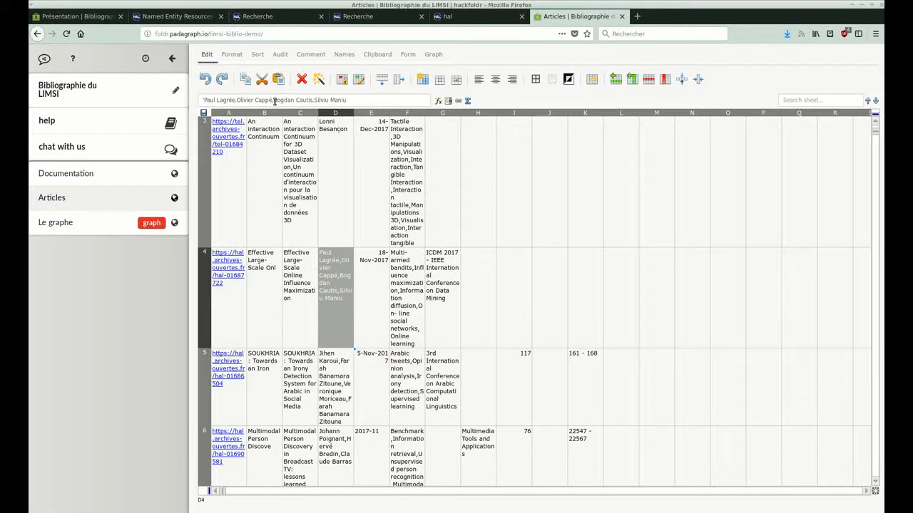
pyautogui.scroll(3, 347, 244)
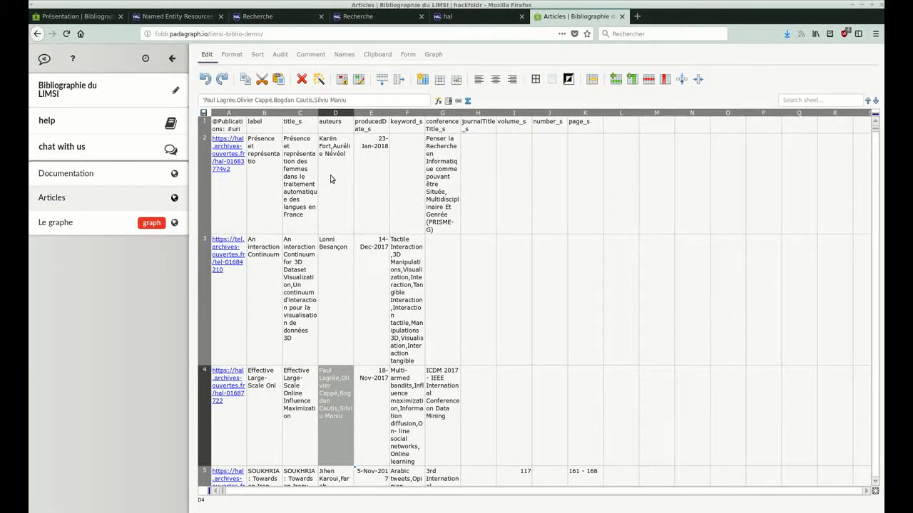
pyautogui.click(204, 100)
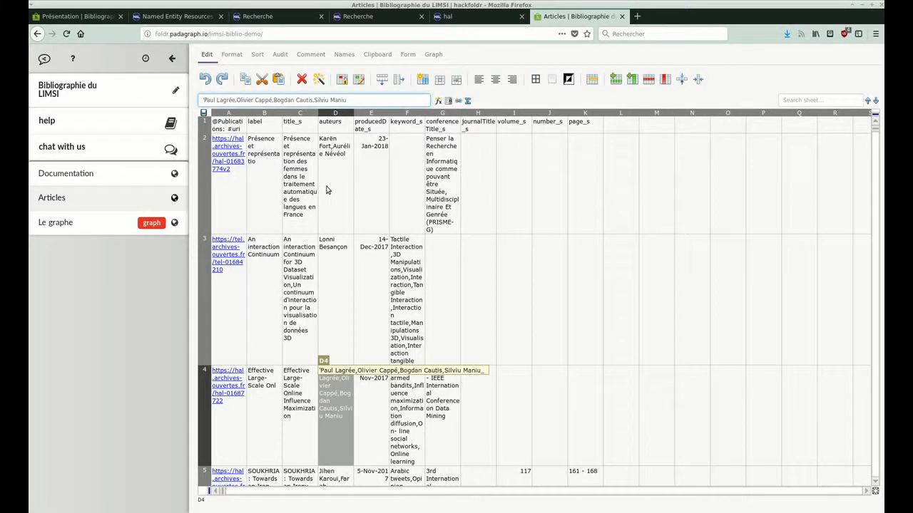
pyautogui.press('Delete')
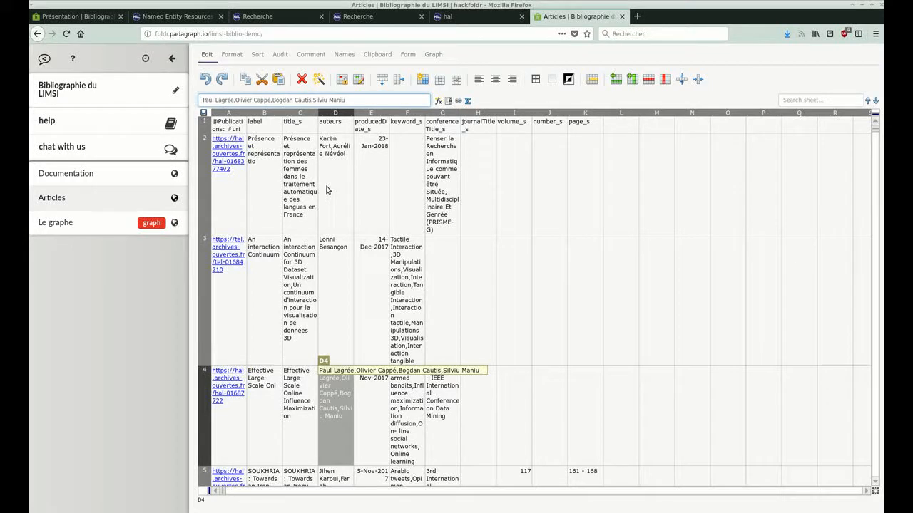
pyautogui.write('+')
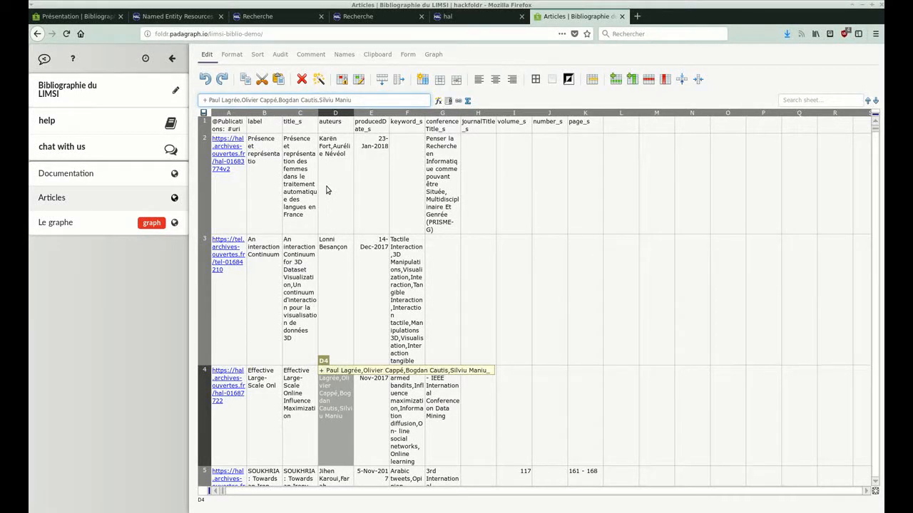
pyautogui.press('Return')
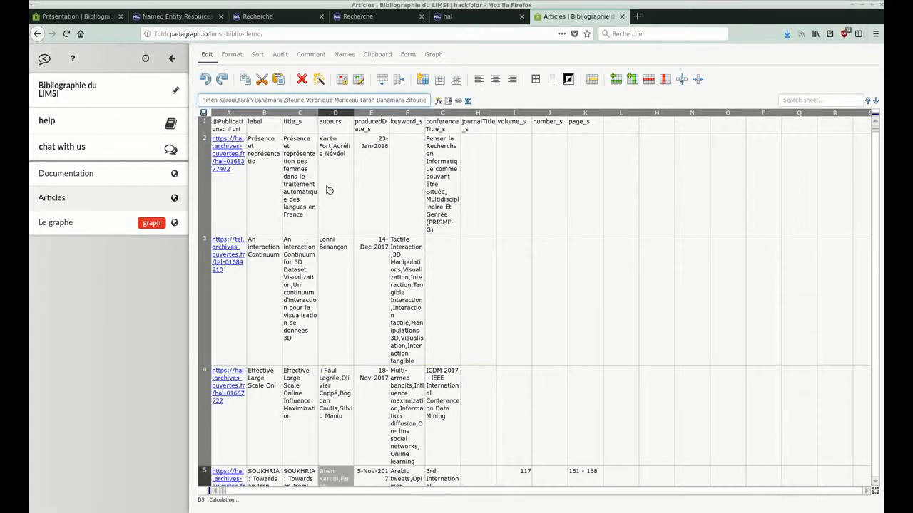
pyautogui.scroll(2, 326, 189)
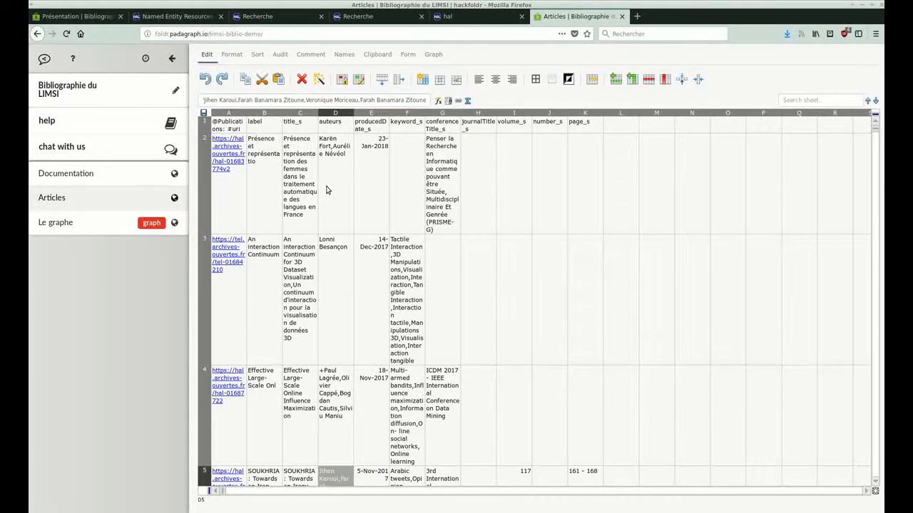
pyautogui.scroll(-2, 327, 189)
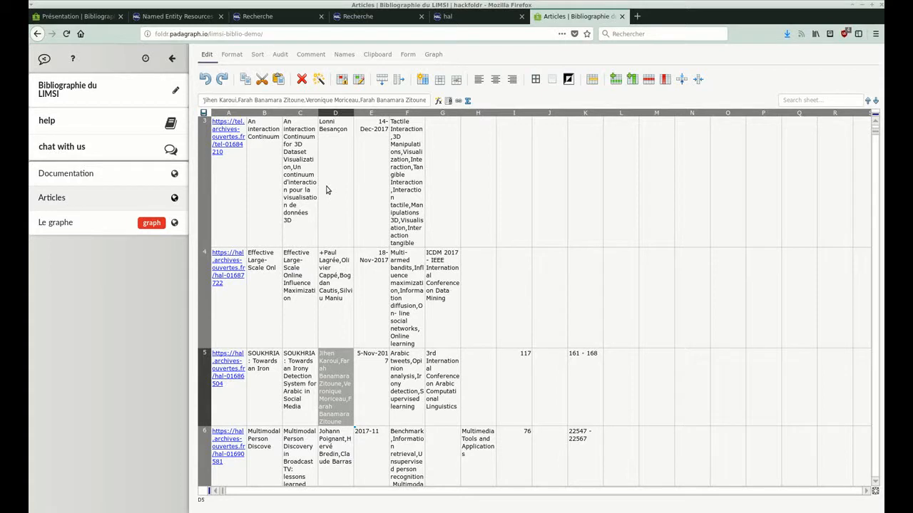
pyautogui.scroll(2, 327, 189)
# Change the auteurs header in cell D1 to "+auteurs".
pyautogui.click(327, 126)
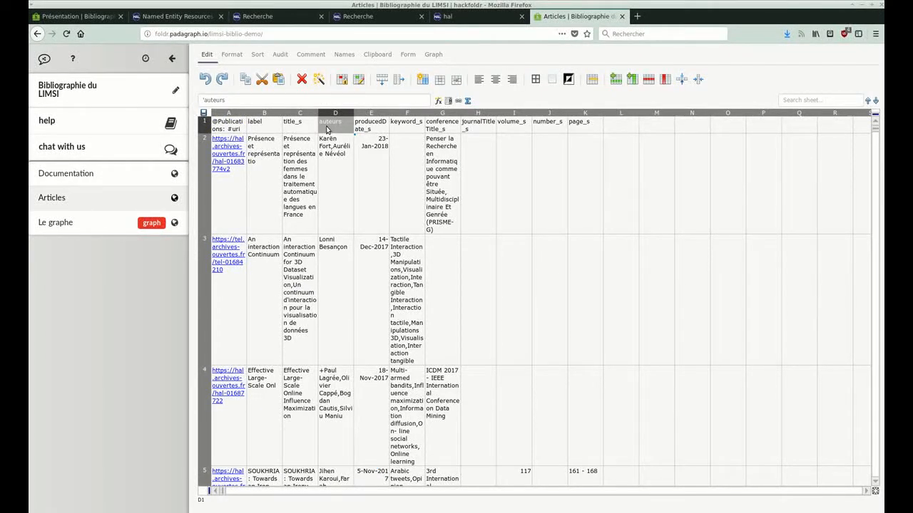
pyautogui.click(203, 100)
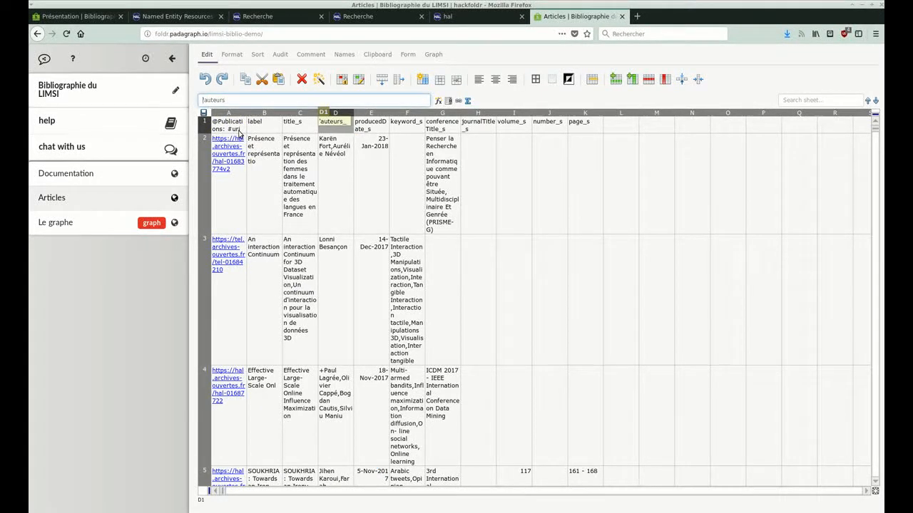
pyautogui.press('Delete')
pyautogui.write('+')
pyautogui.press('Return')
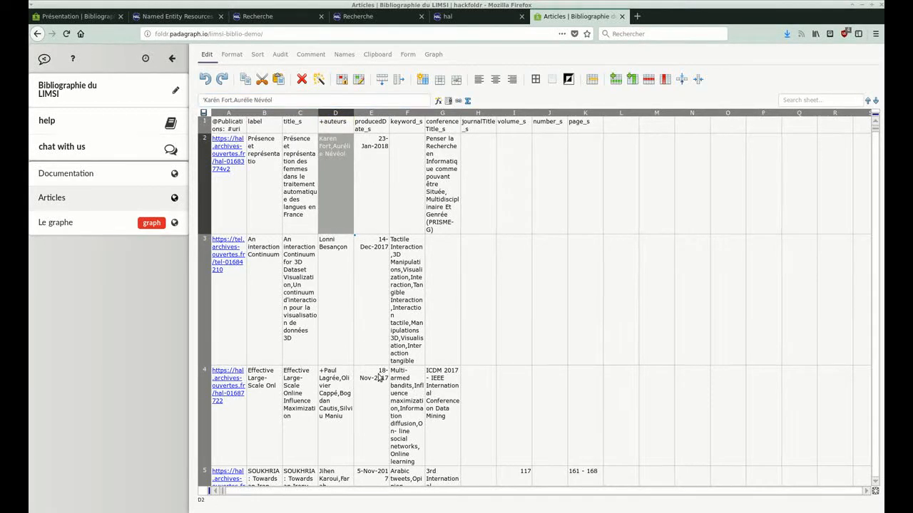
# Remove the leading plus sign from the author list in cell D4.
pyautogui.click(350, 384)
pyautogui.click(206, 99)
pyautogui.press('BackSpace')
pyautogui.press('Return')
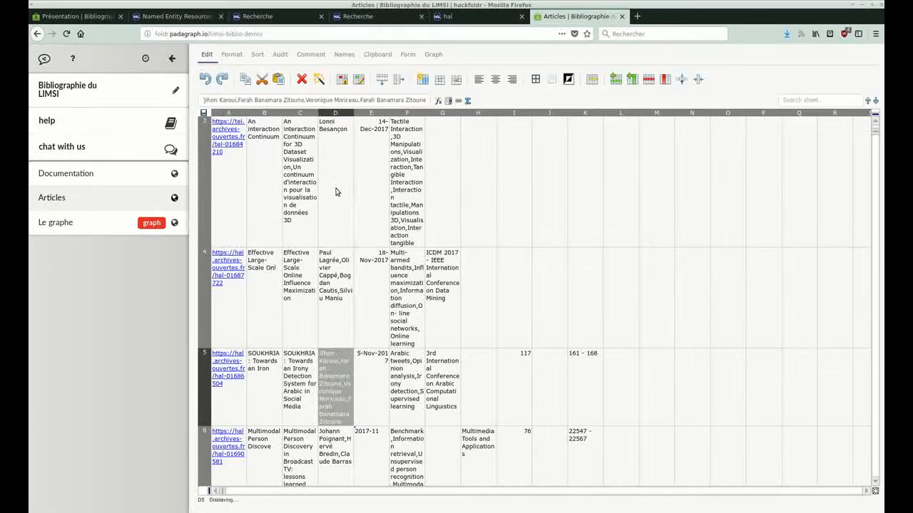
# Check the content of the +auteurs header in cell D1.
pyautogui.scroll(3, 335, 178)
pyautogui.click(330, 129)
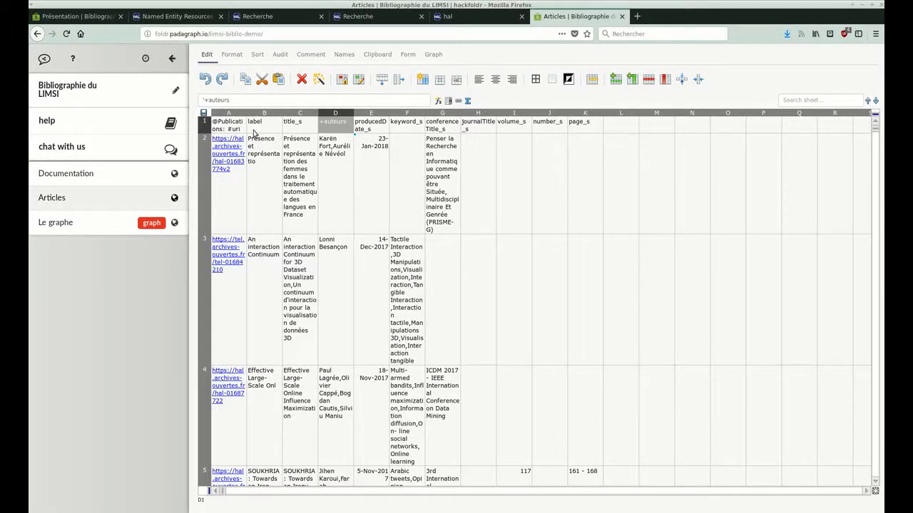
pyautogui.click(204, 99)
pyautogui.write("'")
# Refresh the graph under "Le graphe" and show the details of the "Boosting for Efficient Mo" publication.
pyautogui.click(80, 223)
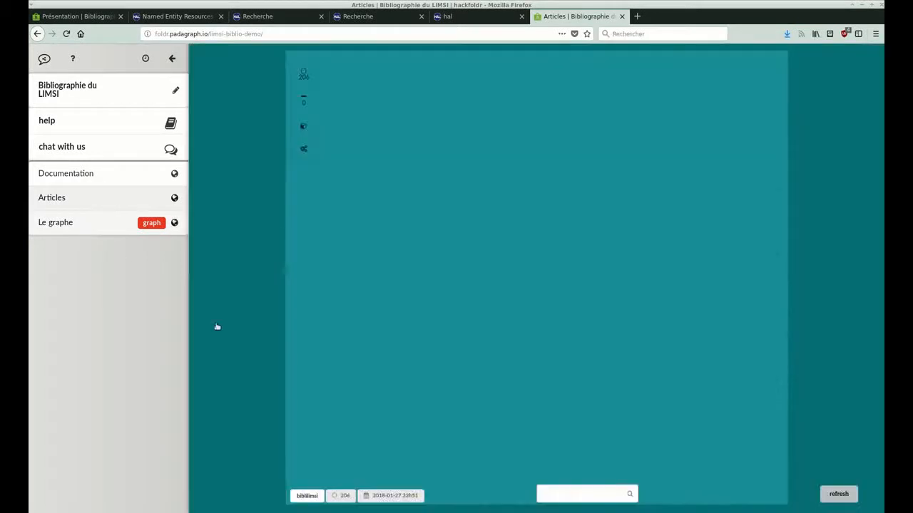
pyautogui.click(839, 493)
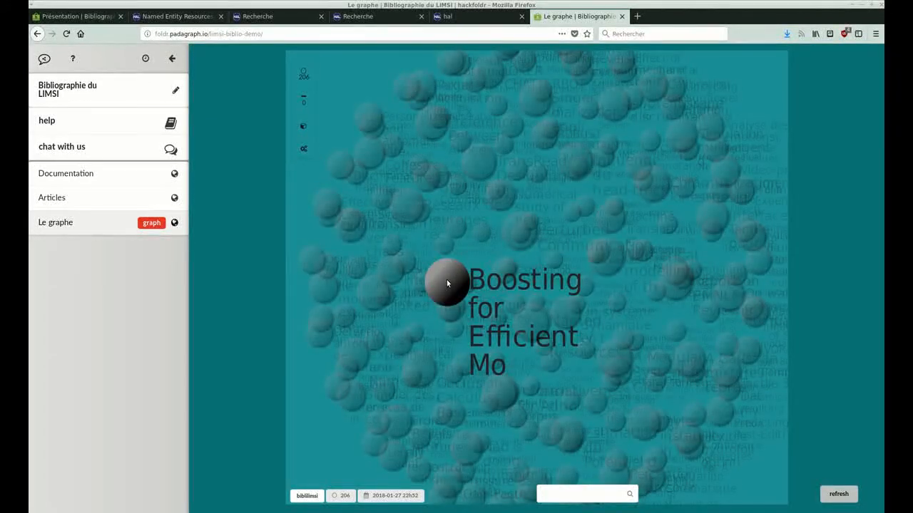
pyautogui.click(447, 284)
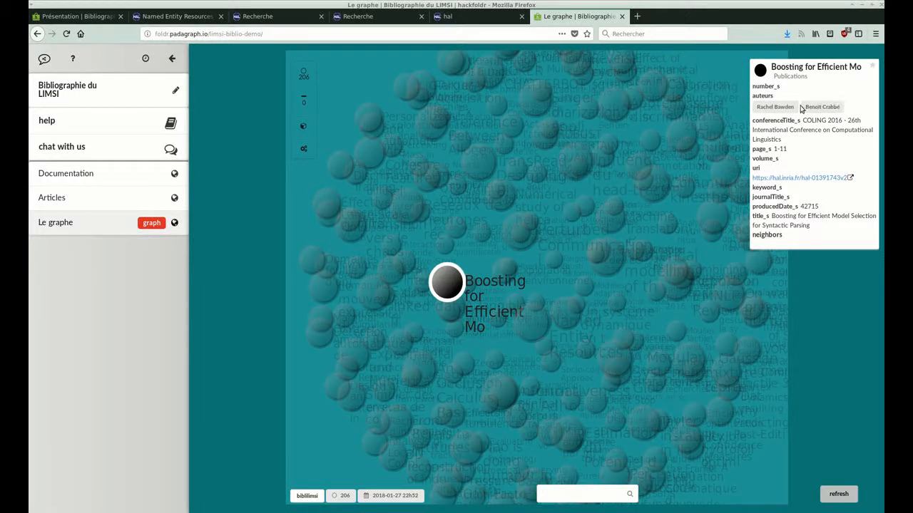
# Change header cell D1 of the Articles spreadsheet to "%+auteurs" so that authors become linked nodes.
pyautogui.click(73, 208)
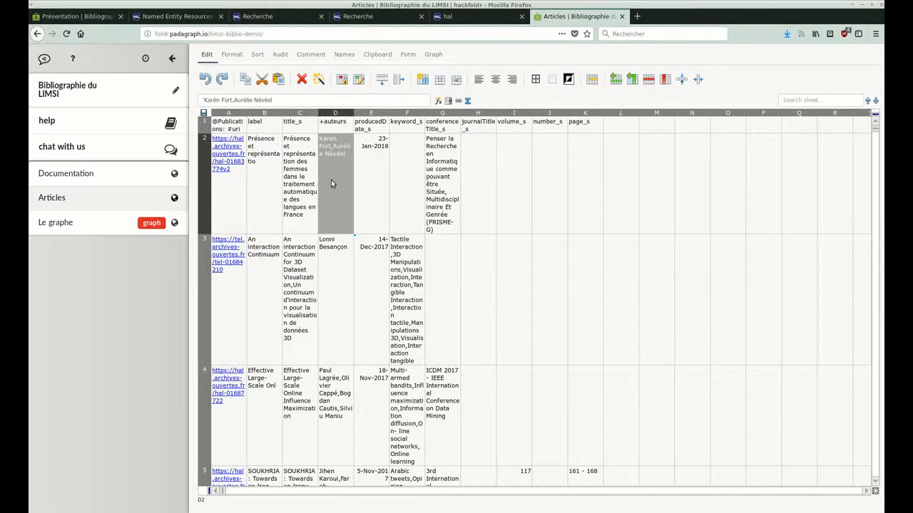
pyautogui.click(343, 130)
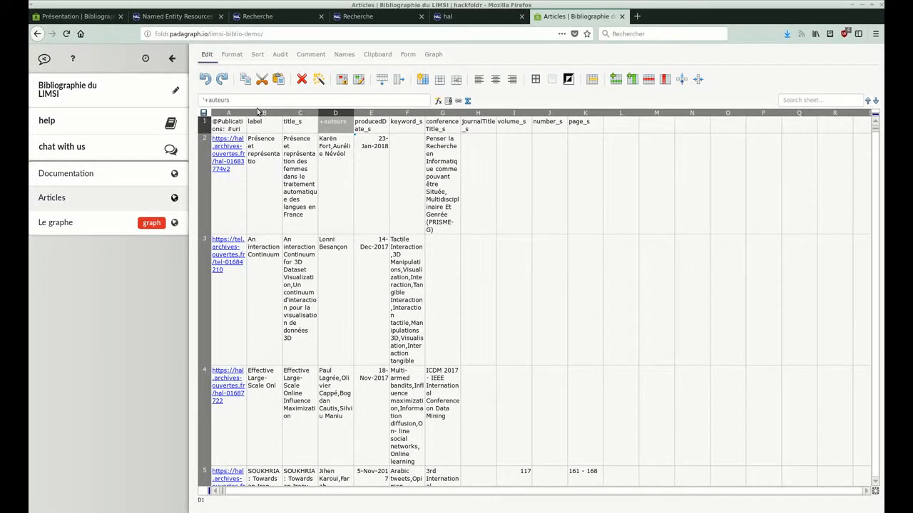
pyautogui.click(206, 100)
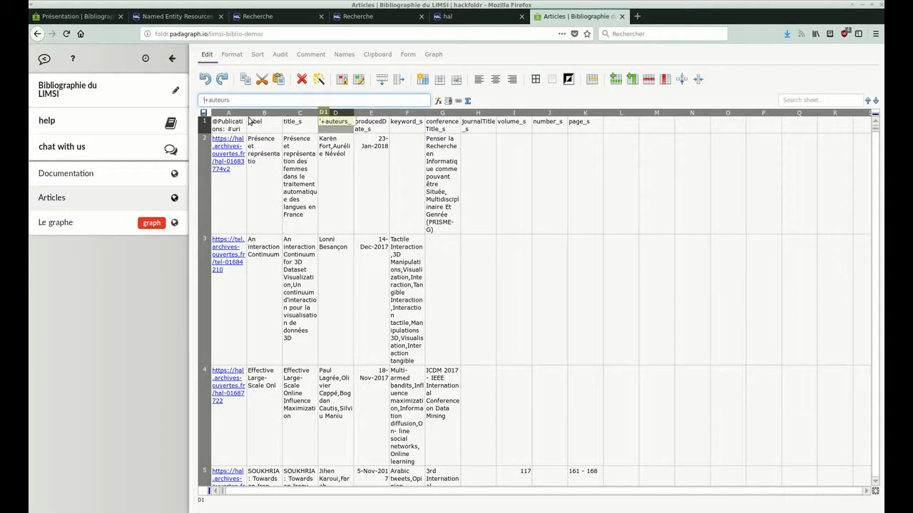
pyautogui.press('Delete')
pyautogui.write('%')
pyautogui.press('Return')
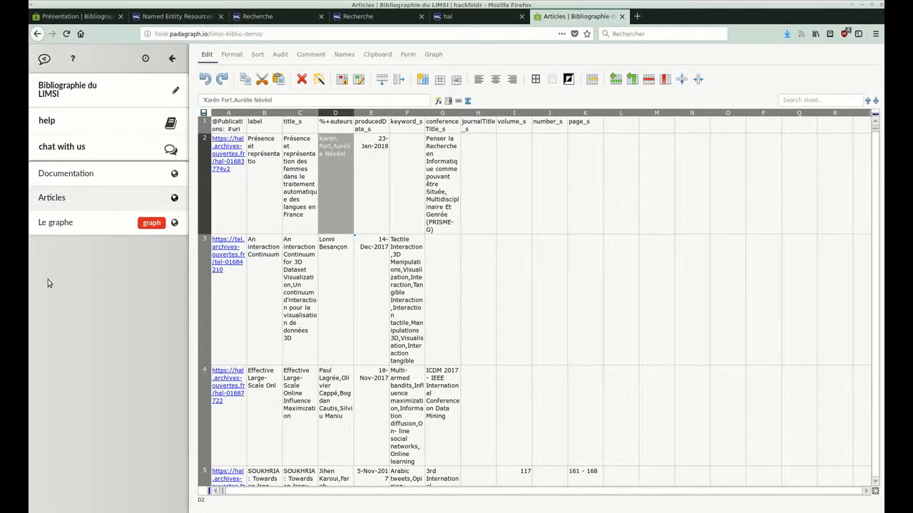
# Refresh the graph under "Le graphe" with the author links and examine the clusters of publications and authors.
pyautogui.click(82, 224)
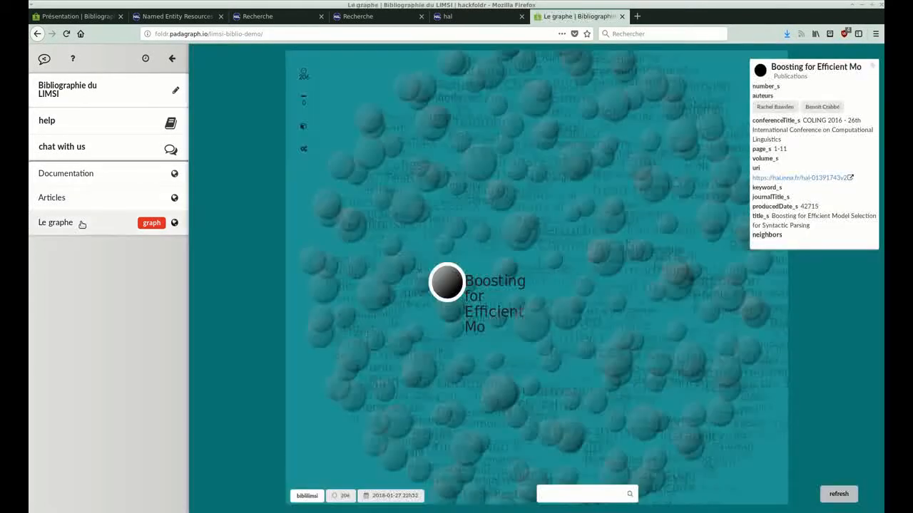
pyautogui.click(838, 494)
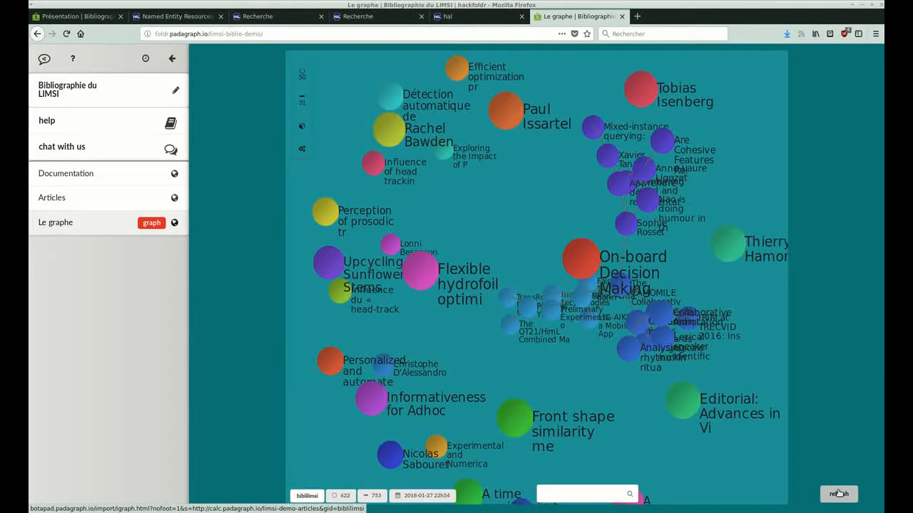
pyautogui.moveTo(671, 234); pyautogui.dragTo(569, 272)
pyautogui.scroll(-2, 570, 276)
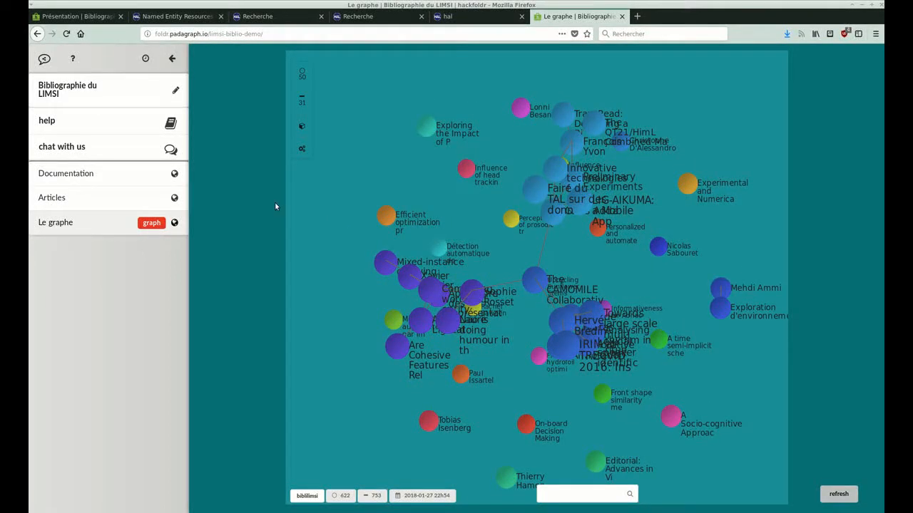
# Rename the keyword_s header in cell F1 of the Articles spreadsheet to "%+ keyword".
pyautogui.click(91, 198)
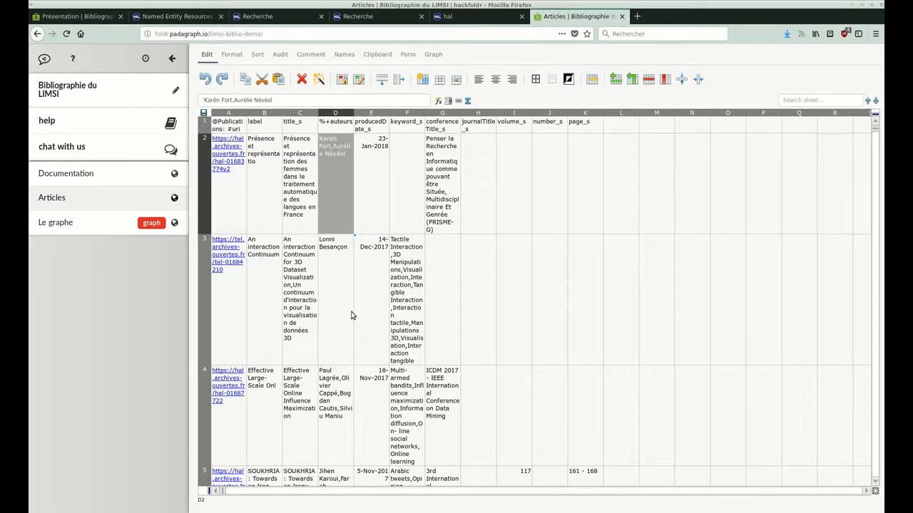
pyautogui.click(409, 143)
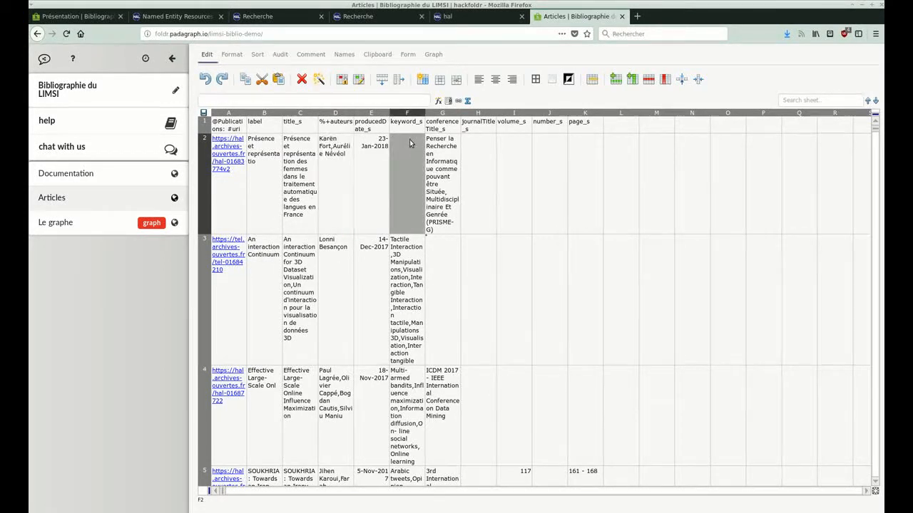
pyautogui.click(414, 340)
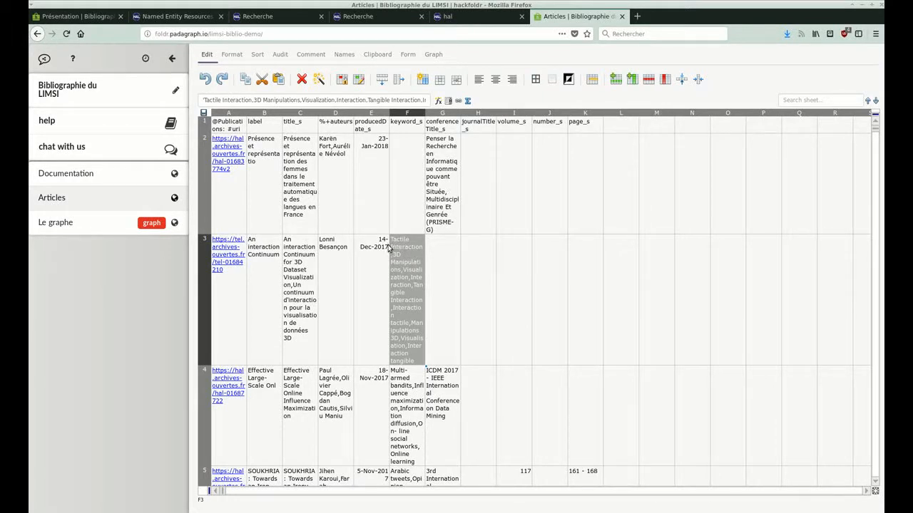
pyautogui.click(406, 130)
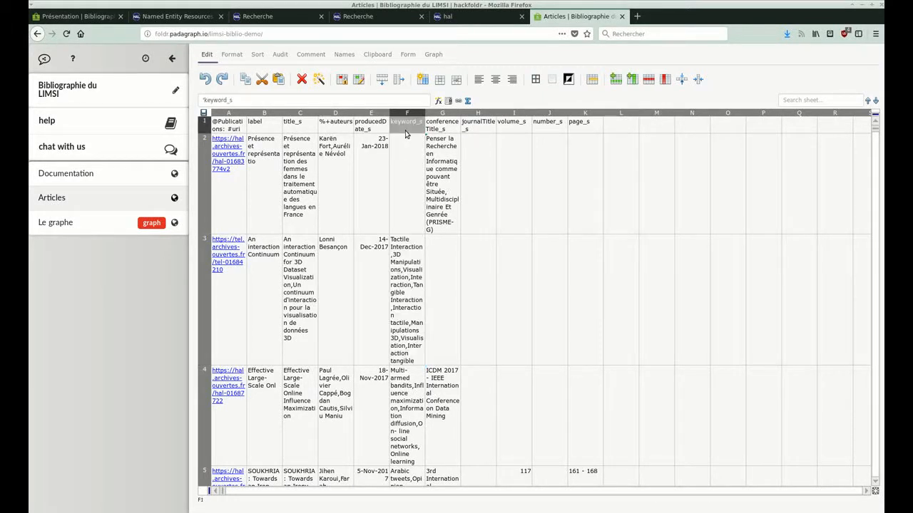
pyautogui.click(201, 102)
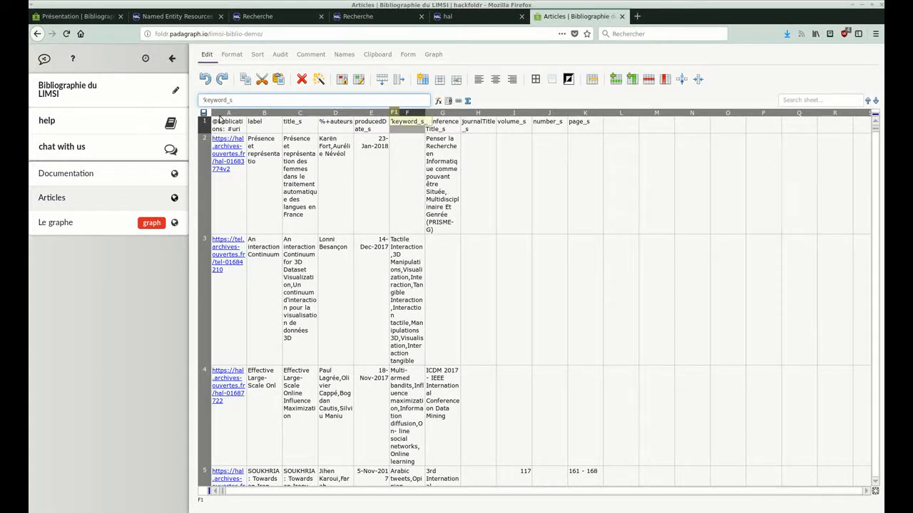
pyautogui.press('Delete')
pyautogui.write('%+')
pyautogui.press('BackSpace')
pyautogui.press('BackSpace')
pyautogui.press('Return')
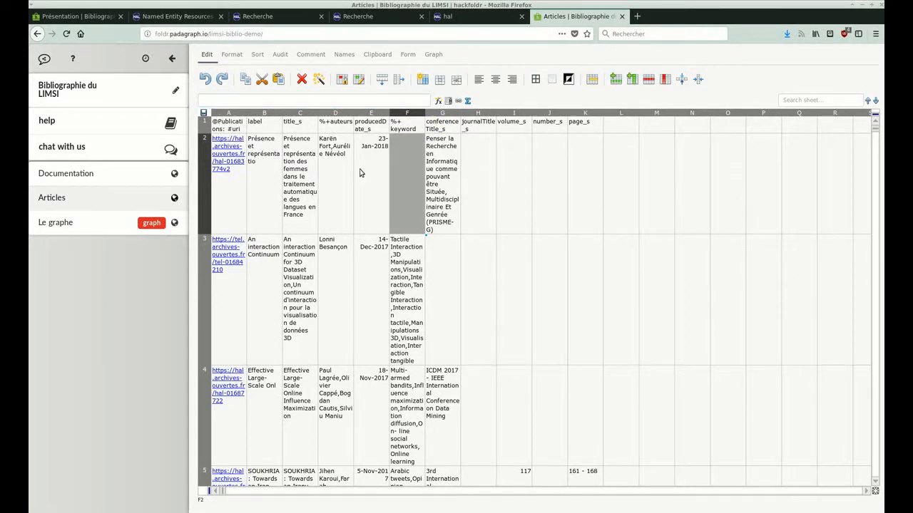
# Refresh the graph under "Le graphe" so that it includes the keyword links from the Articles spreadsheet.
pyautogui.click(91, 229)
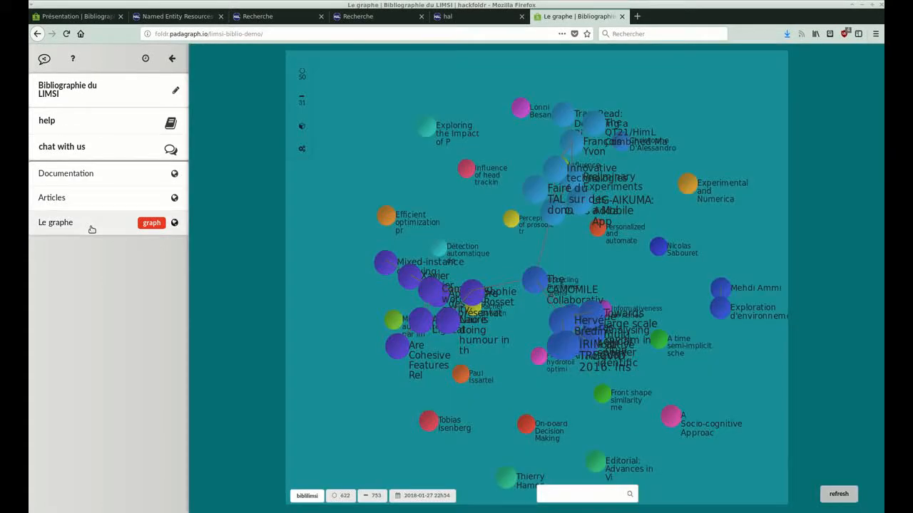
pyautogui.click(847, 493)
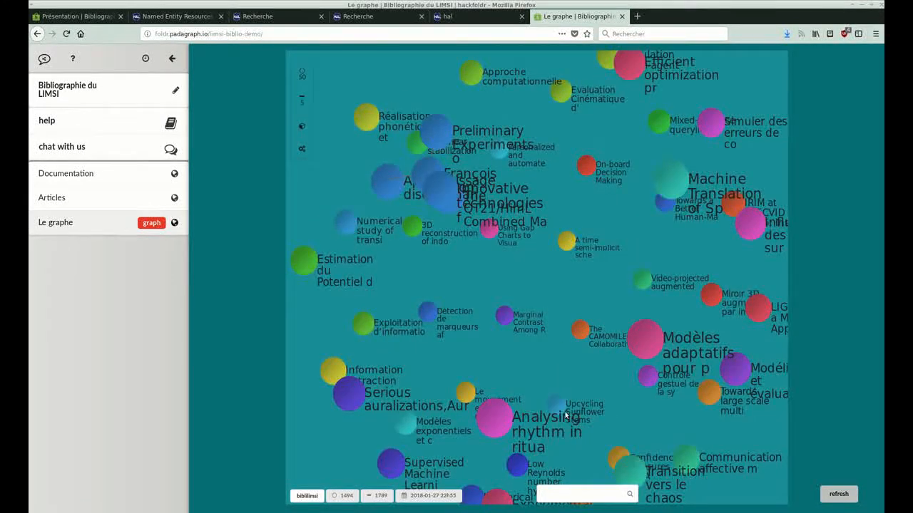
# Search the graph for "linked data" and explore the neighbourhood of the "Linked data" keyword node.
pyautogui.click(566, 497)
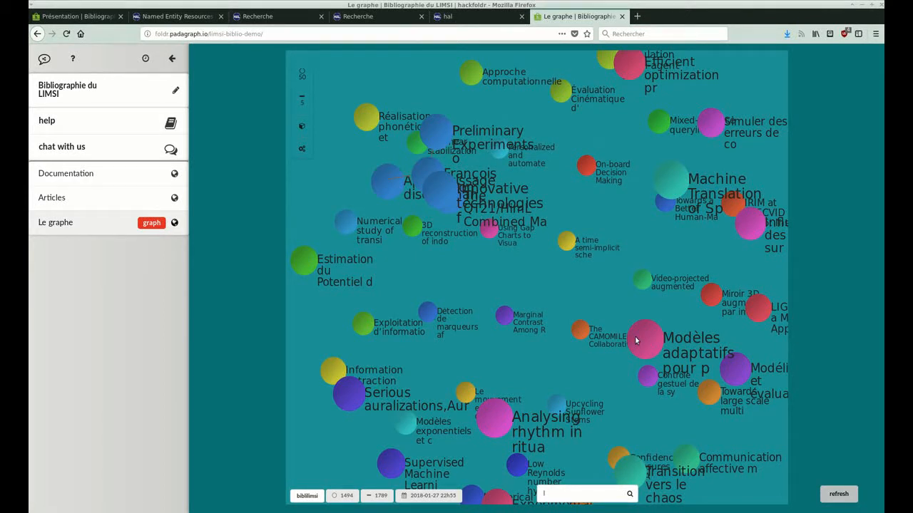
pyautogui.write('linked')
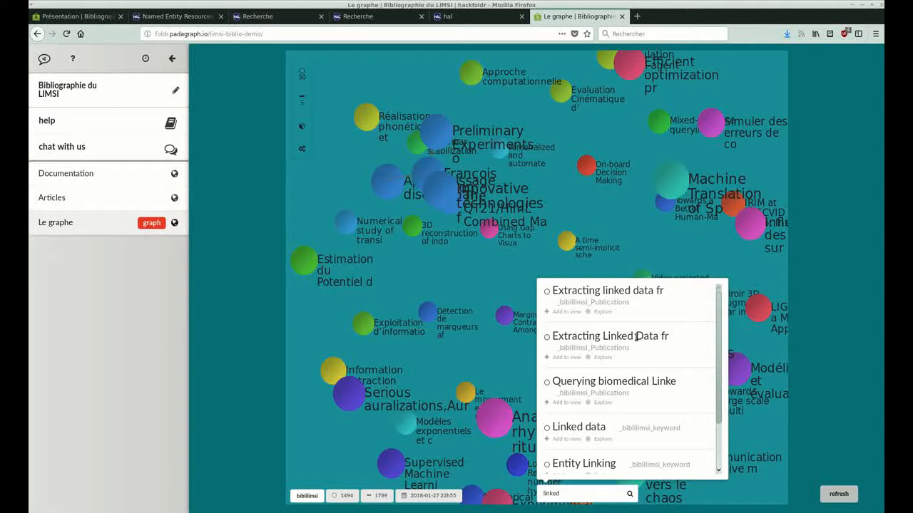
pyautogui.write(' data')
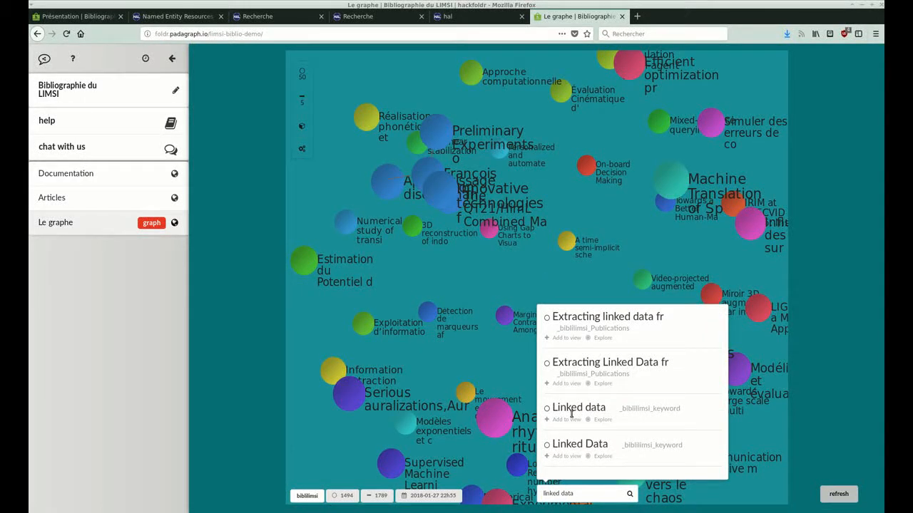
pyautogui.click(598, 420)
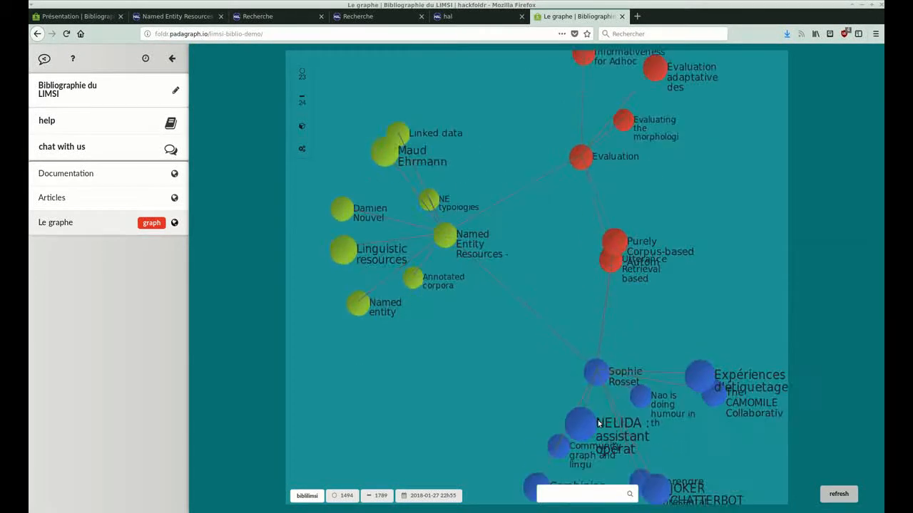
# Rotate the explored graph, show the neighbours of the author node at the centre of the blue cluster, and clear the selection.
pyautogui.moveTo(678, 318); pyautogui.dragTo(564, 300)
pyautogui.click(479, 371)
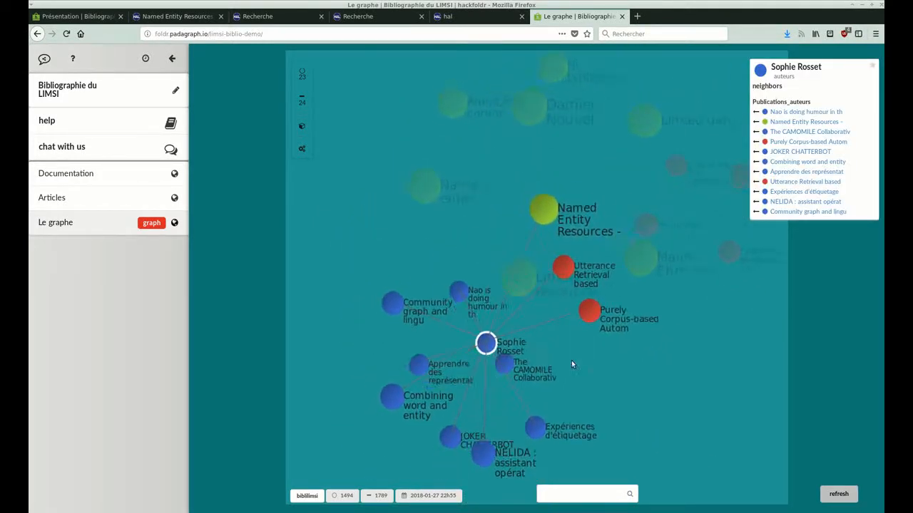
pyautogui.click(571, 289)
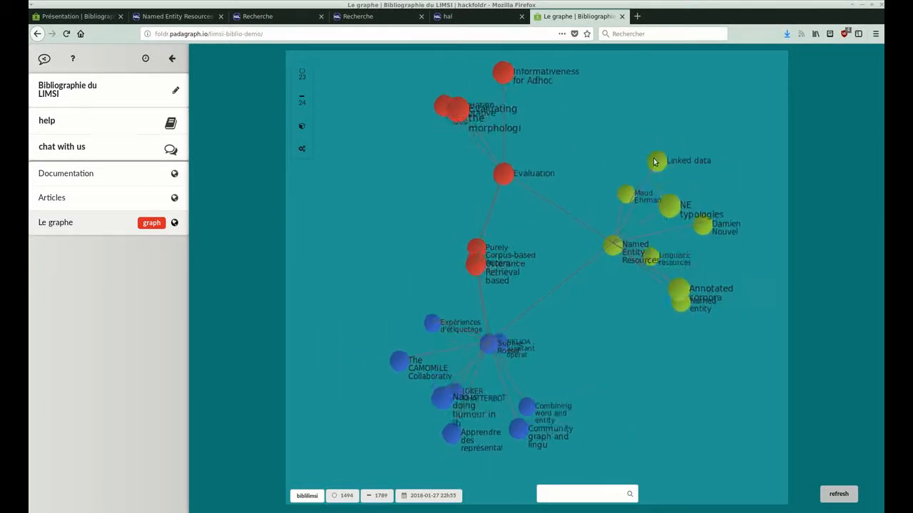